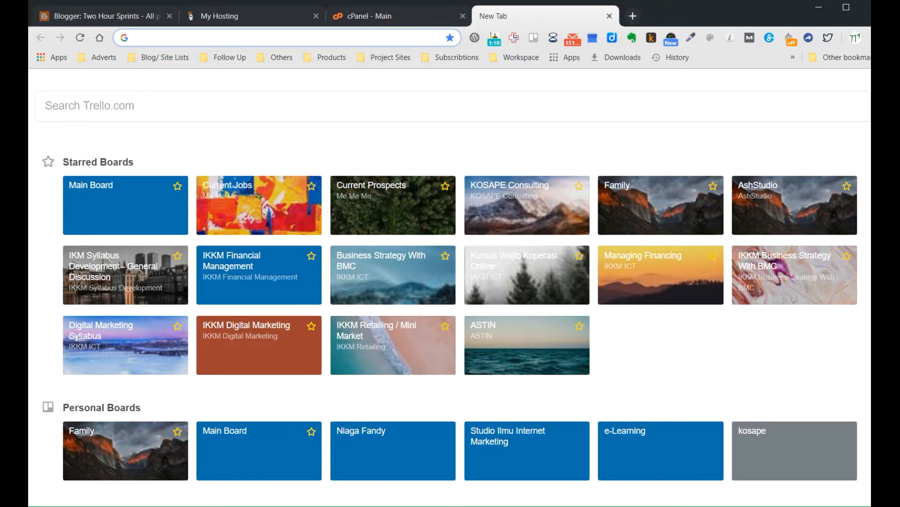
# Open kosape.com and look at the entries under Practice in its main navigation.
pyautogui.write('ko')
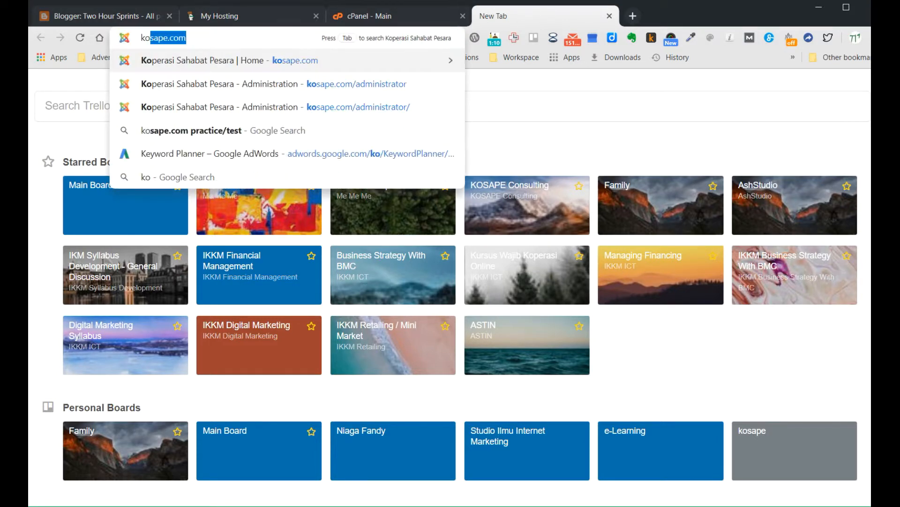
pyautogui.write('sape.com')
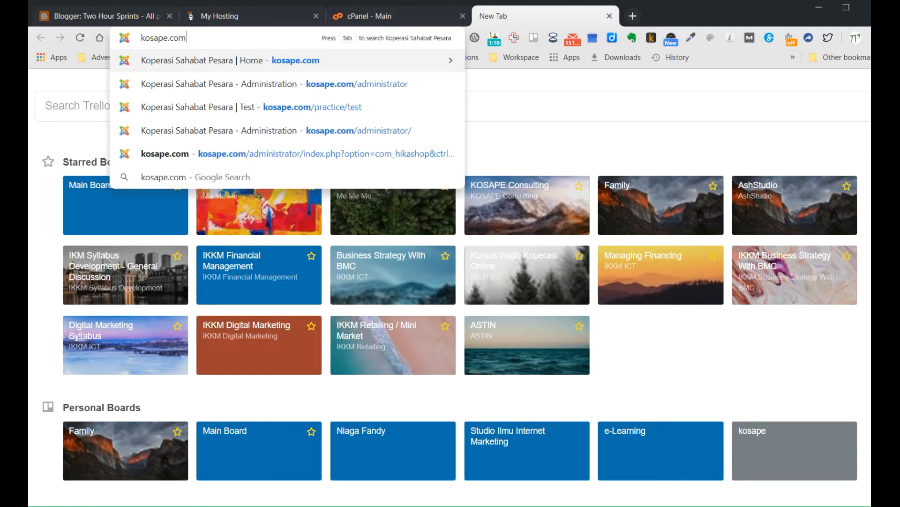
pyautogui.press('Return')
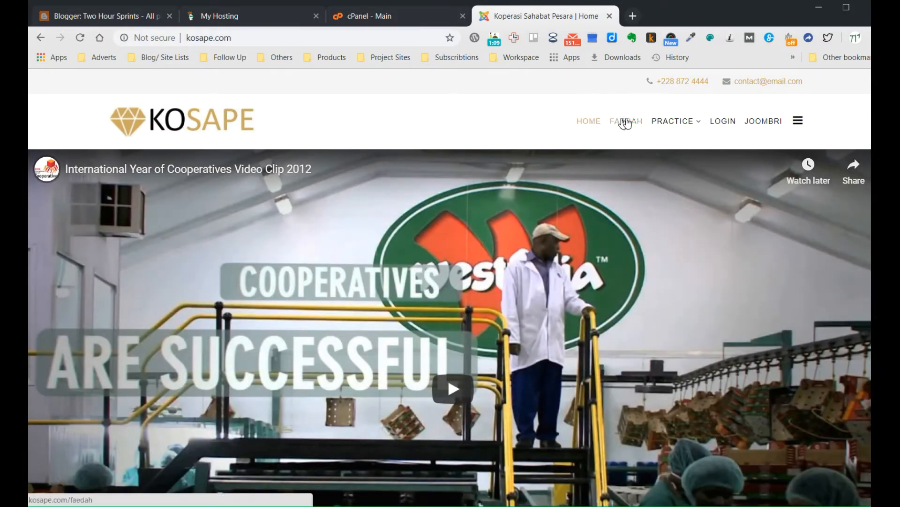
pyautogui.moveTo(693, 123)
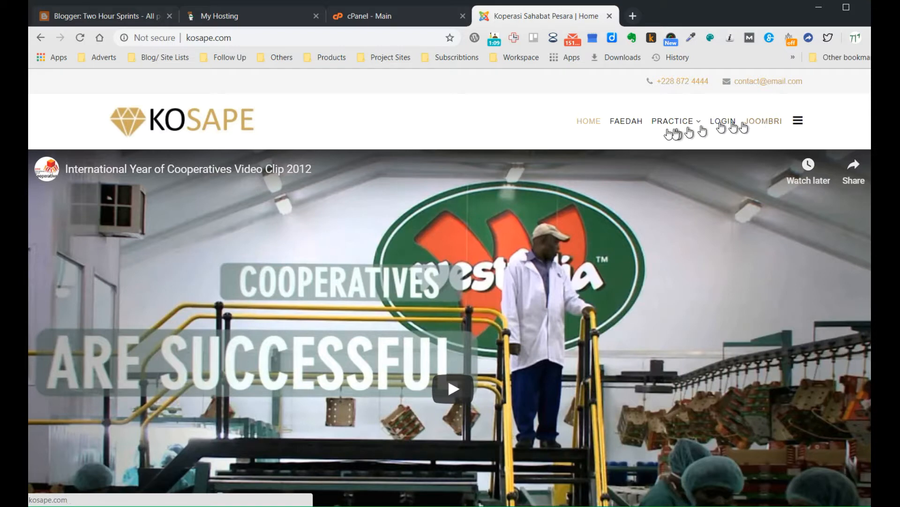
pyautogui.moveTo(664, 132)
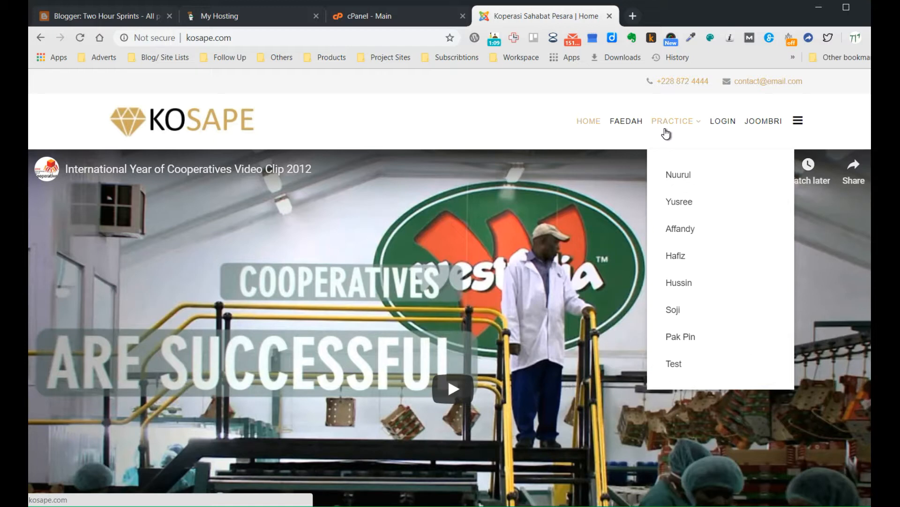
# Log in to the public site with the saved admin credentials and Remember me enabled, dismissing the error dialog.
pyautogui.click(721, 127)
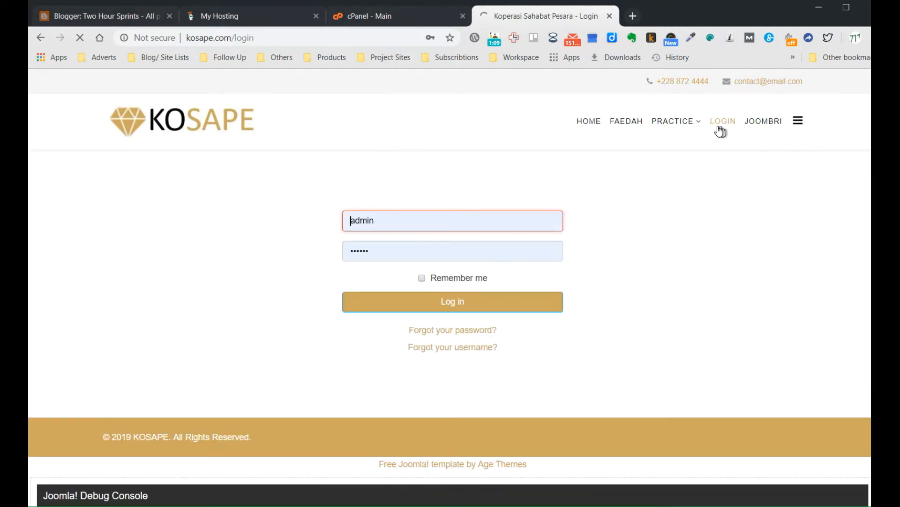
pyautogui.click(423, 278)
pyautogui.click(431, 303)
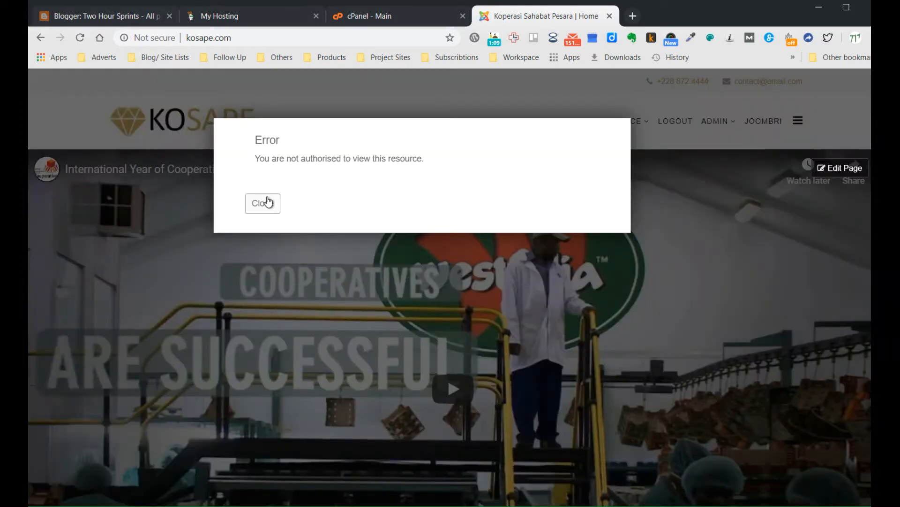
pyautogui.click(267, 203)
# Go to the site's Admin Area and log in to the Joomla administrator with the saved credentials.
pyautogui.moveTo(734, 131)
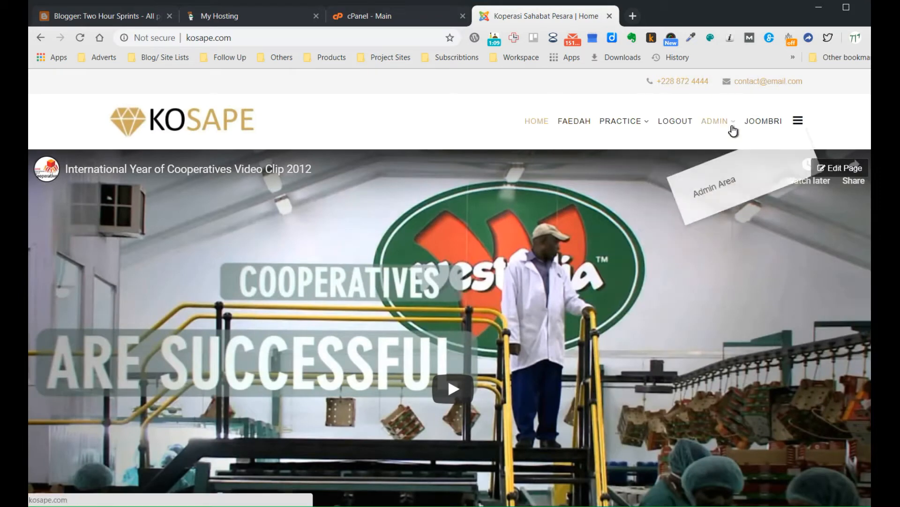
pyautogui.click(737, 174)
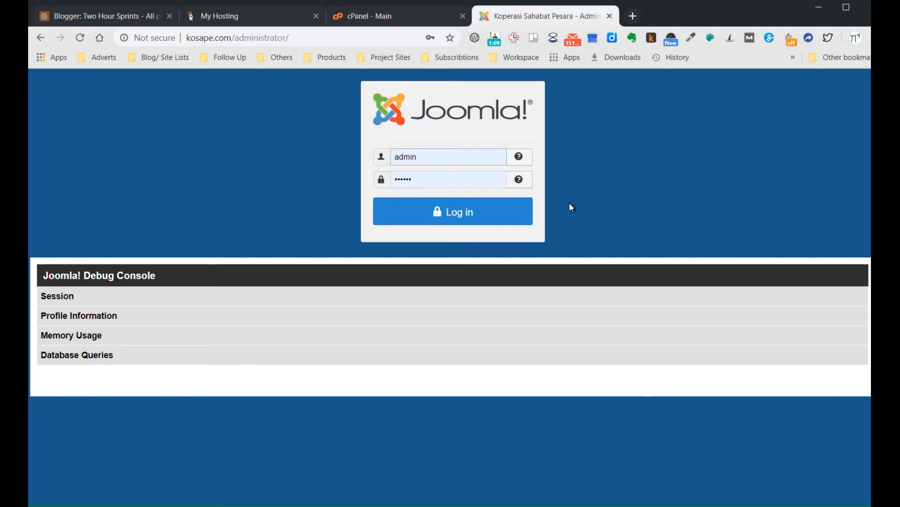
pyautogui.click(474, 217)
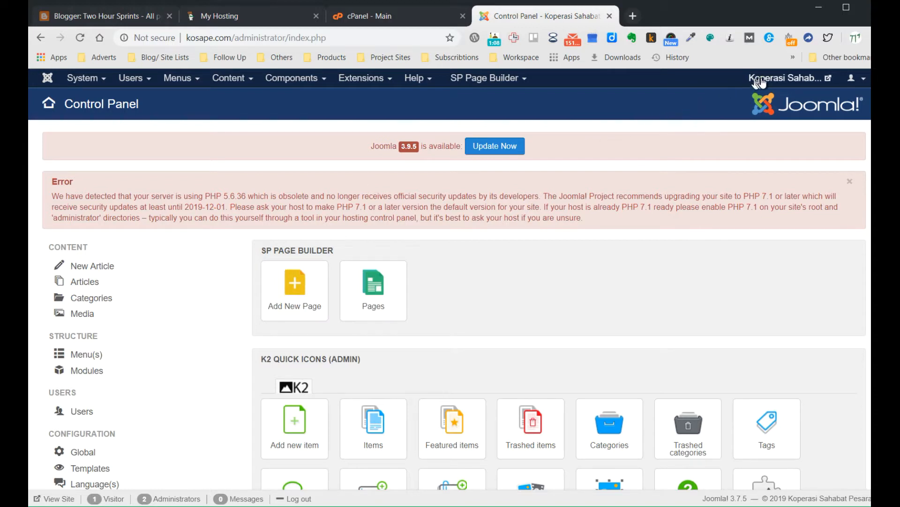
# Open the public site in its own tab, look over its navigation and return to the control panel.
pyautogui.click(783, 79)
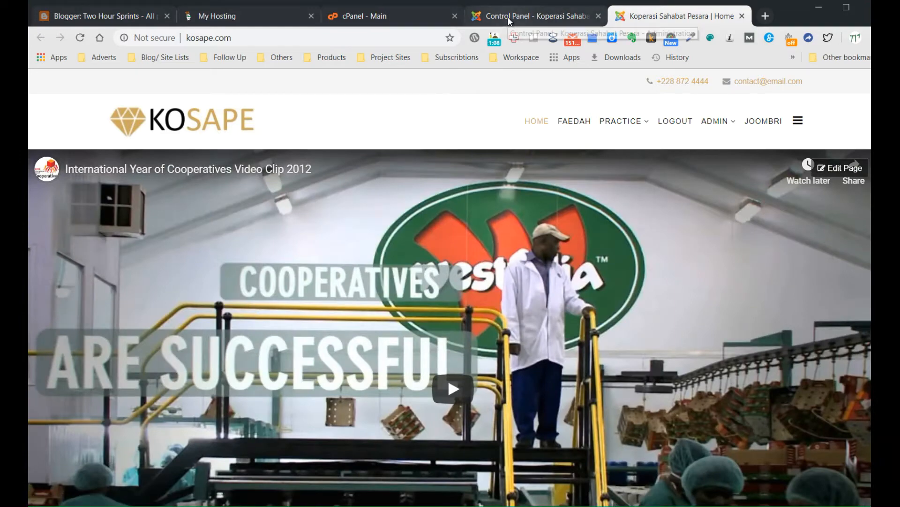
pyautogui.click(509, 19)
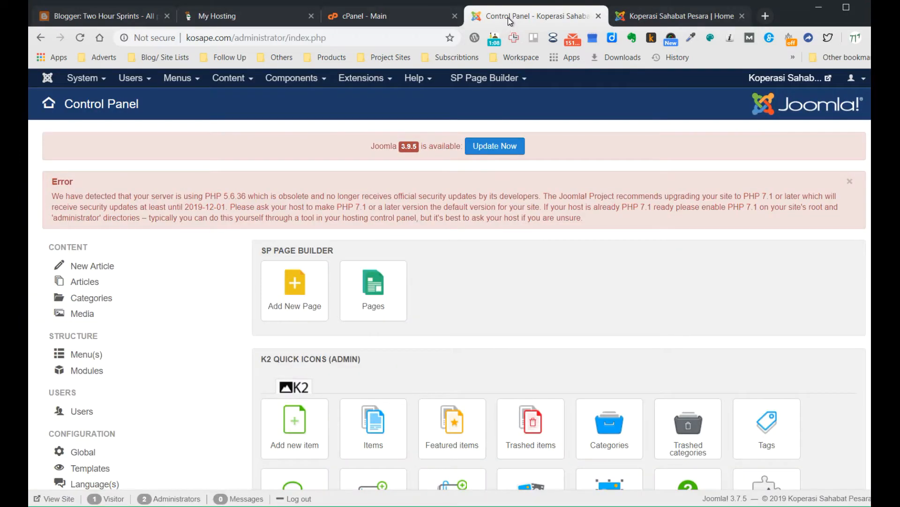
pyautogui.click(668, 19)
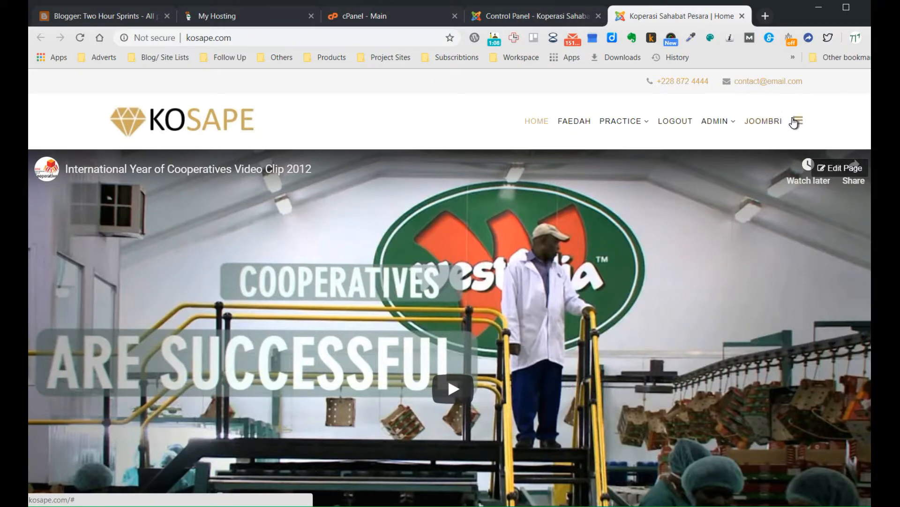
pyautogui.moveTo(624, 123)
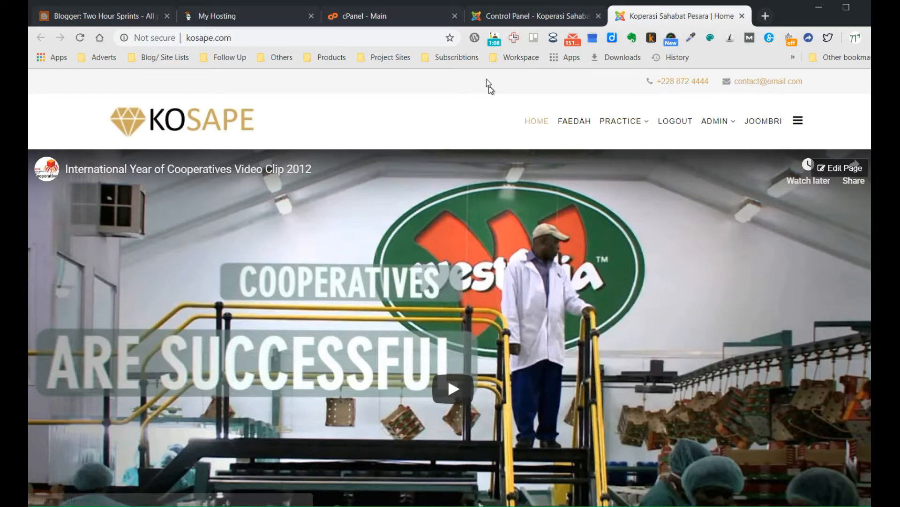
pyautogui.click(523, 19)
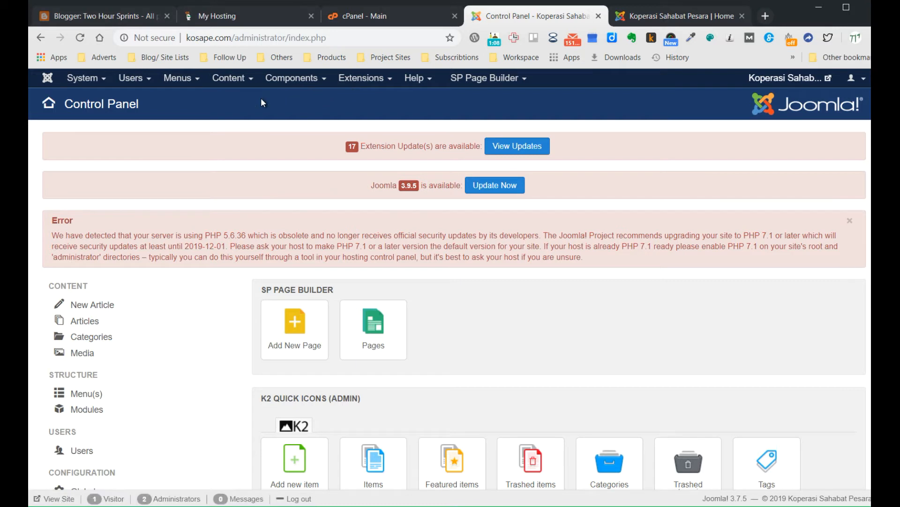
# Look through the site menus available in the administrator and compare them with the public site's navigation.
pyautogui.click(201, 88)
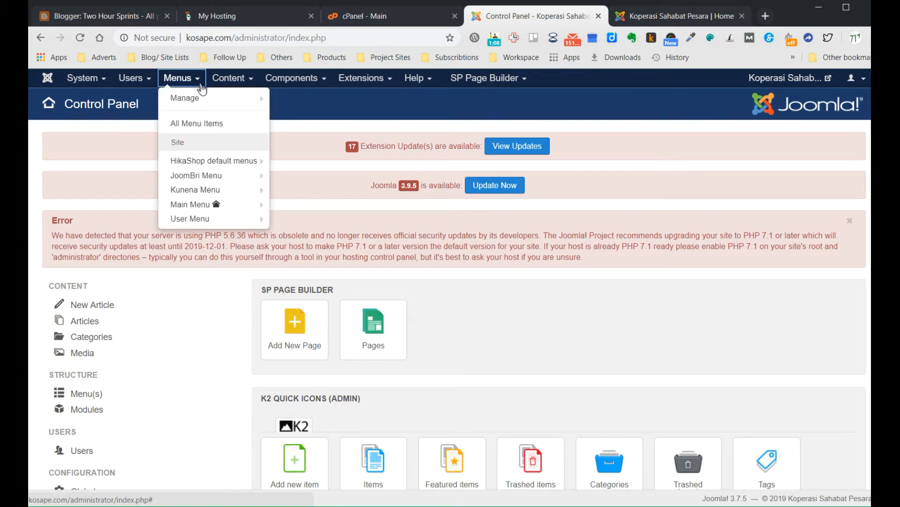
pyautogui.moveTo(202, 164)
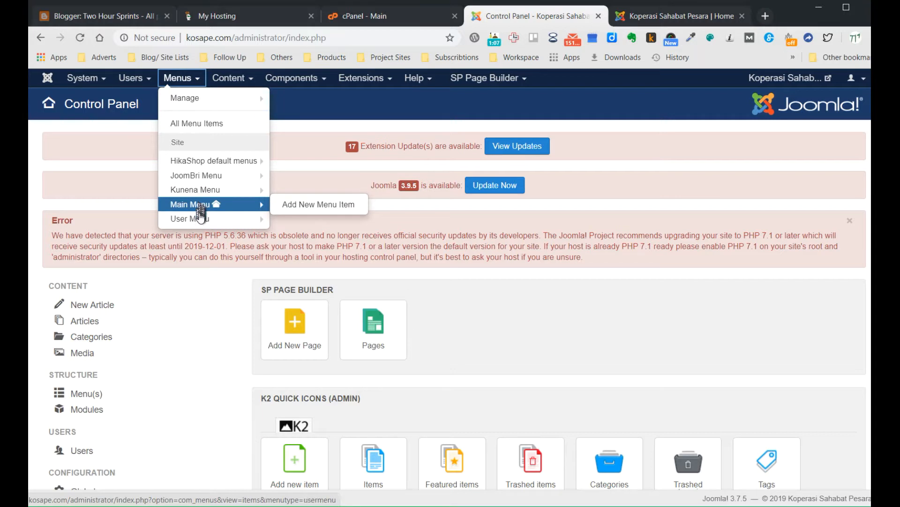
pyautogui.moveTo(201, 218)
pyautogui.click(649, 18)
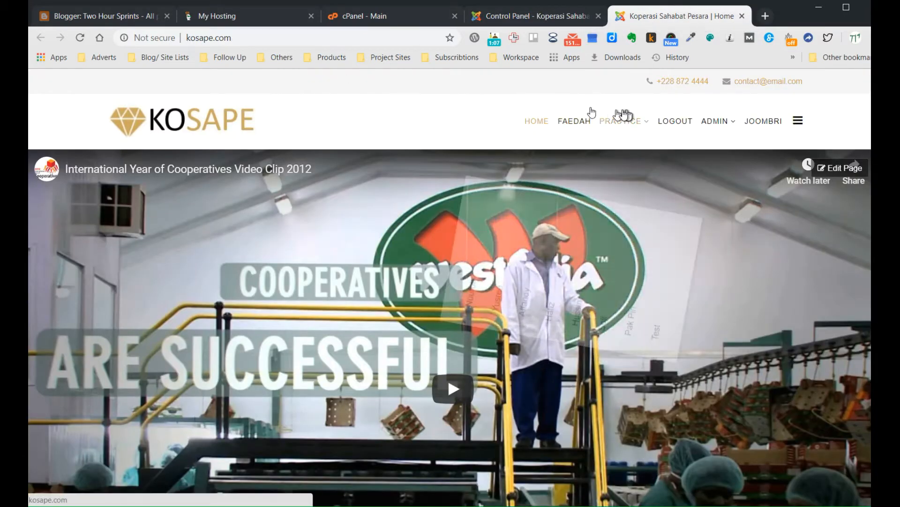
pyautogui.click(522, 18)
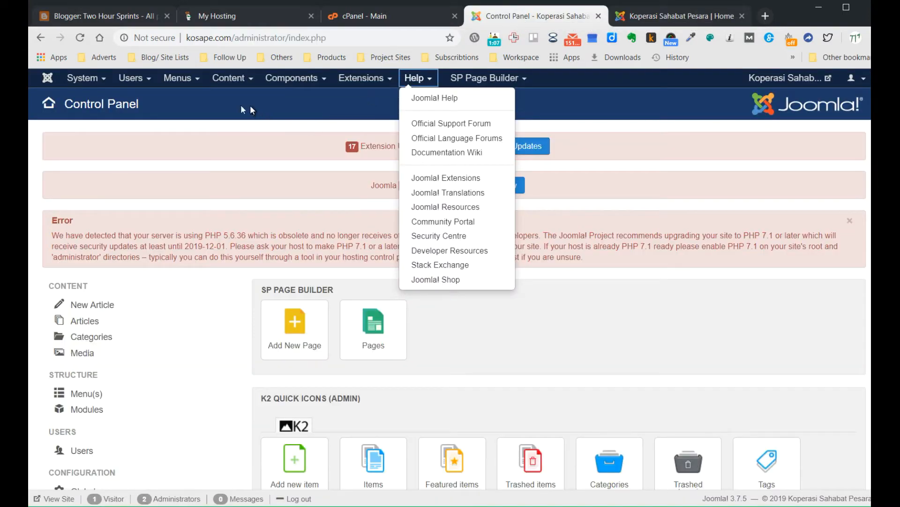
# Open the menu management page and review the site menus it lists.
pyautogui.click(196, 80)
pyautogui.moveTo(198, 202)
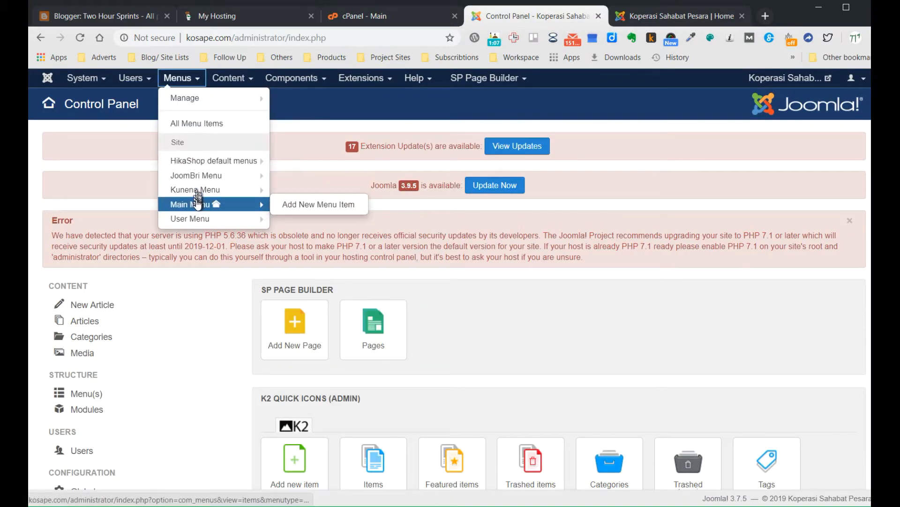
pyautogui.click(199, 101)
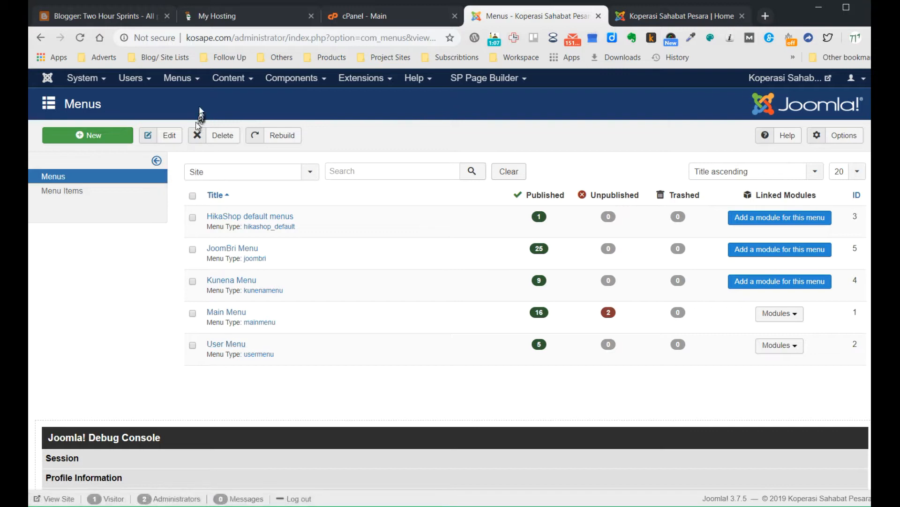
pyautogui.click(197, 86)
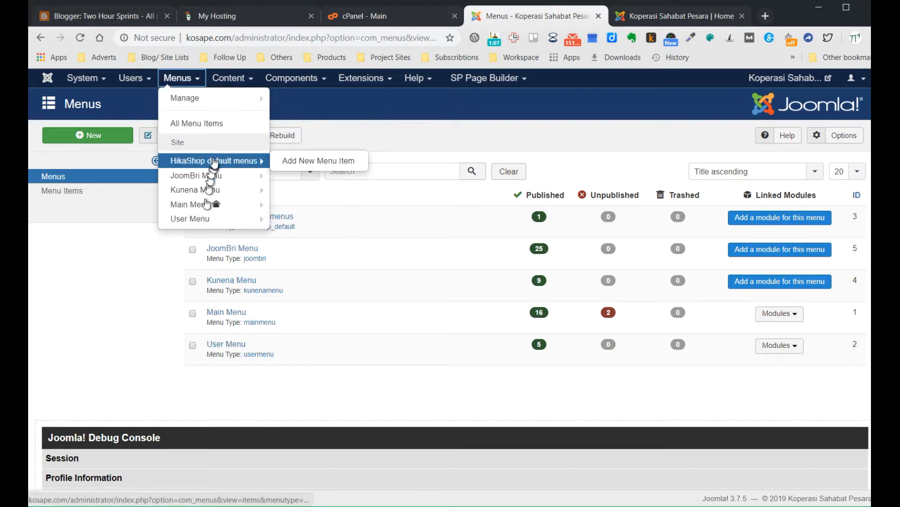
pyautogui.click(148, 281)
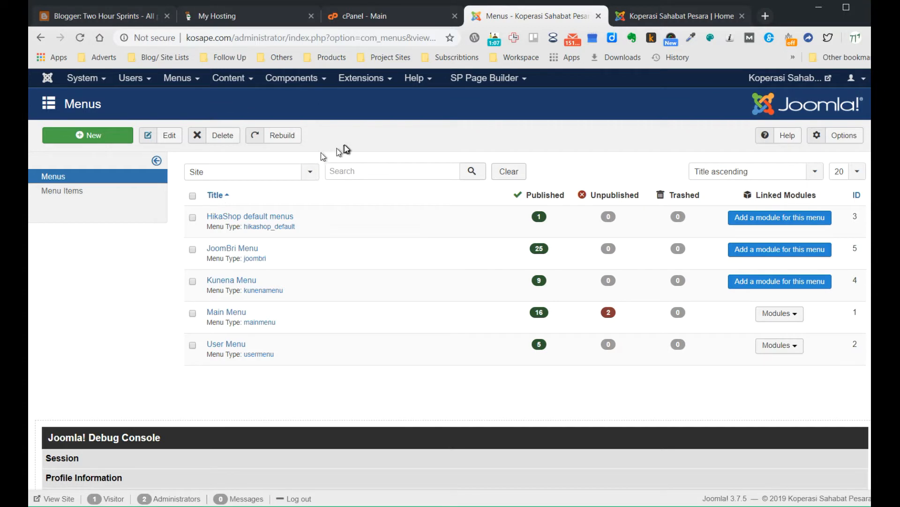
# Open the site template styles list and compare the at_jewellery - Default style with the public site.
pyautogui.click(392, 84)
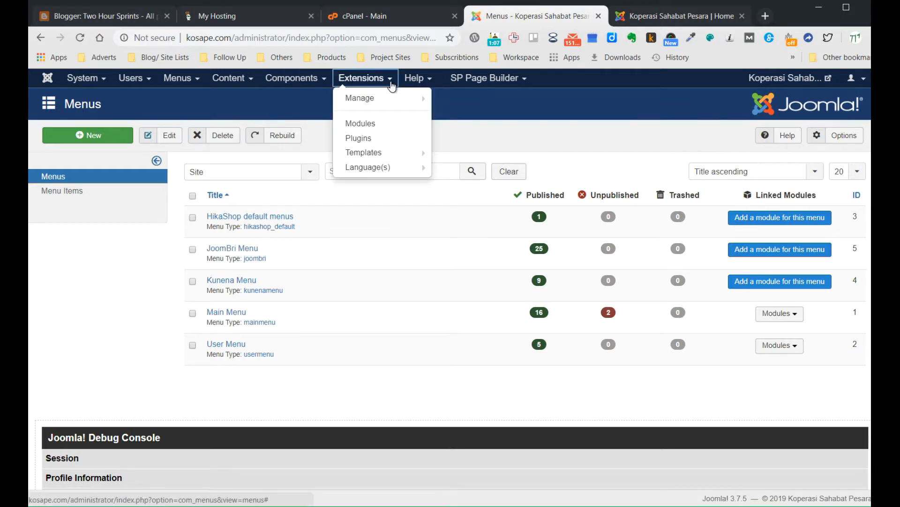
pyautogui.click(383, 154)
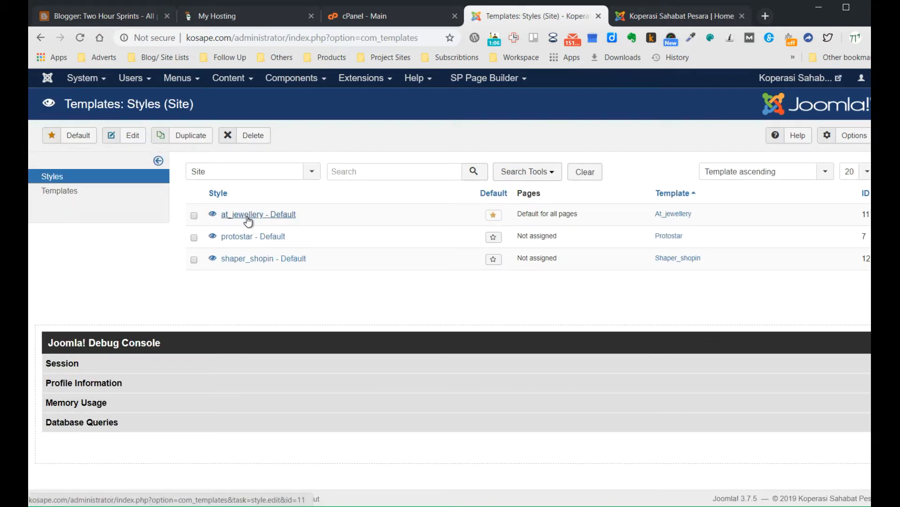
pyautogui.click(637, 14)
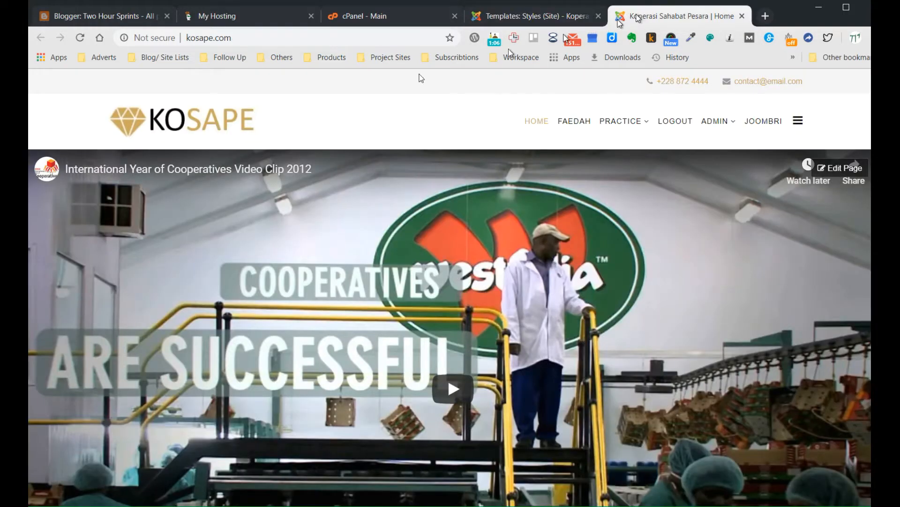
pyautogui.click(500, 19)
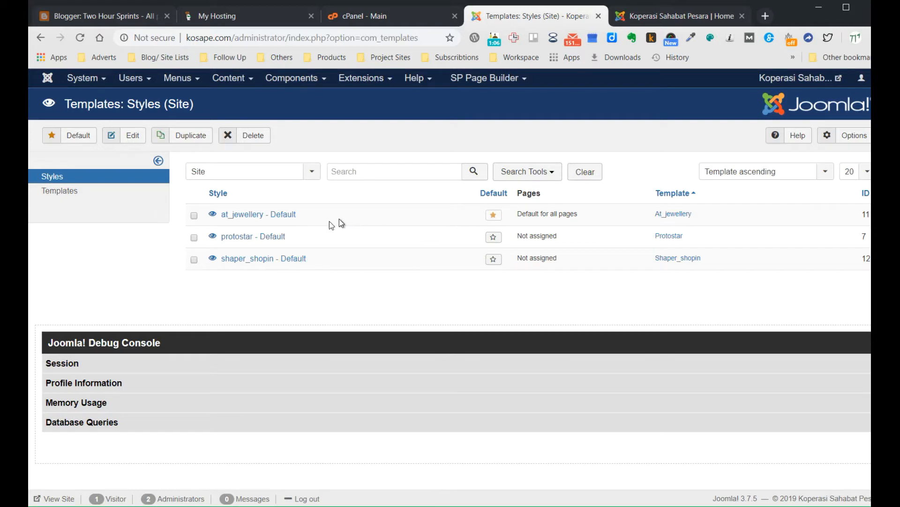
# Open the menu settings of the at_jewellery - Default style and compare them with the public site's navigation.
pyautogui.click(280, 218)
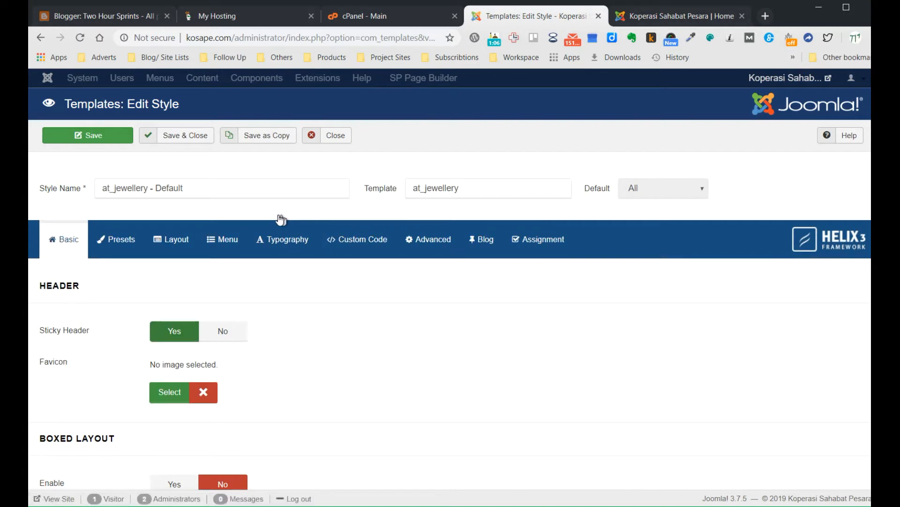
pyautogui.click(226, 237)
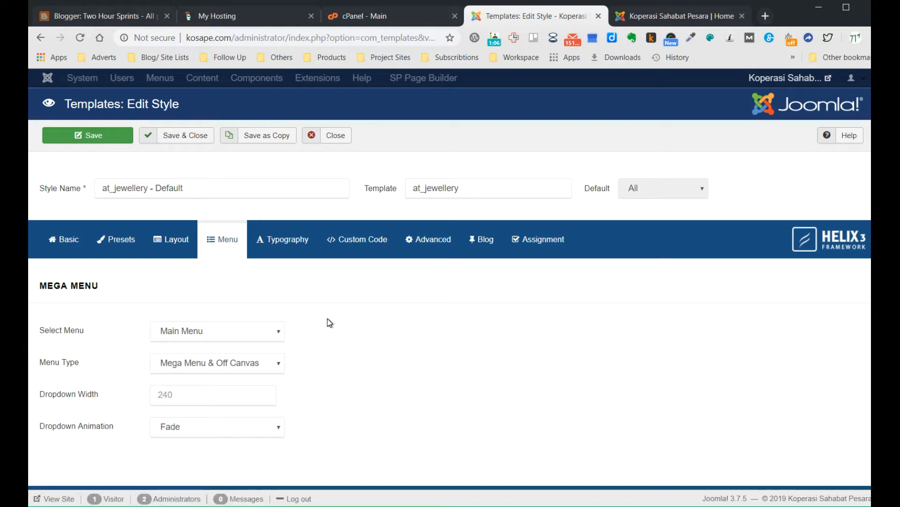
pyautogui.click(652, 22)
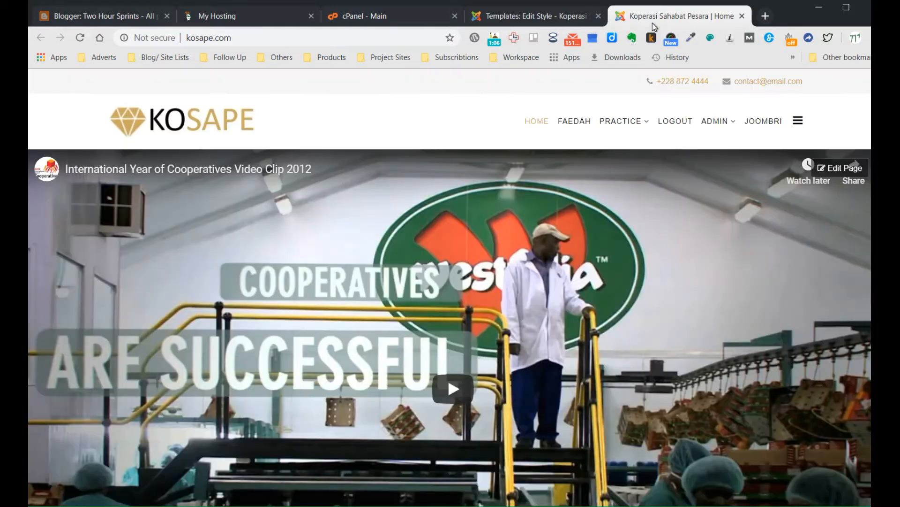
pyautogui.click(537, 16)
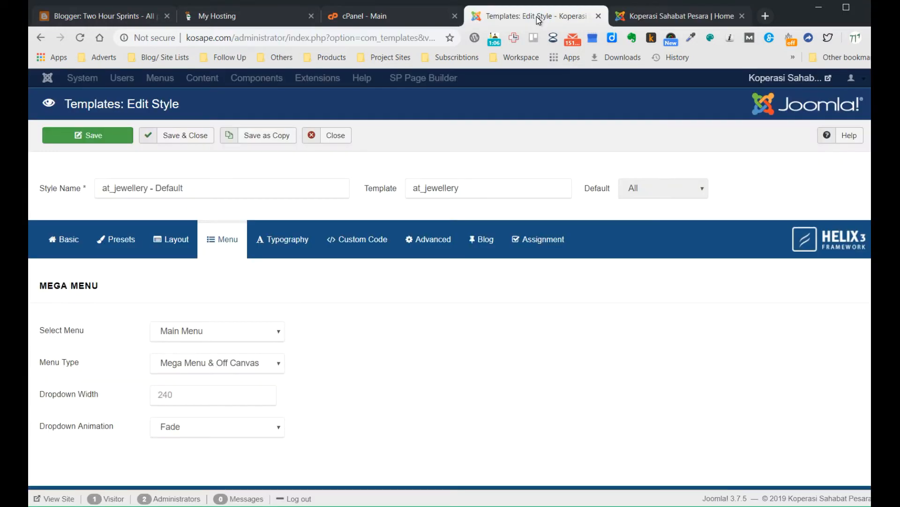
# Set the style's mega menu to HikaShop default menus and save the style.
pyautogui.click(279, 337)
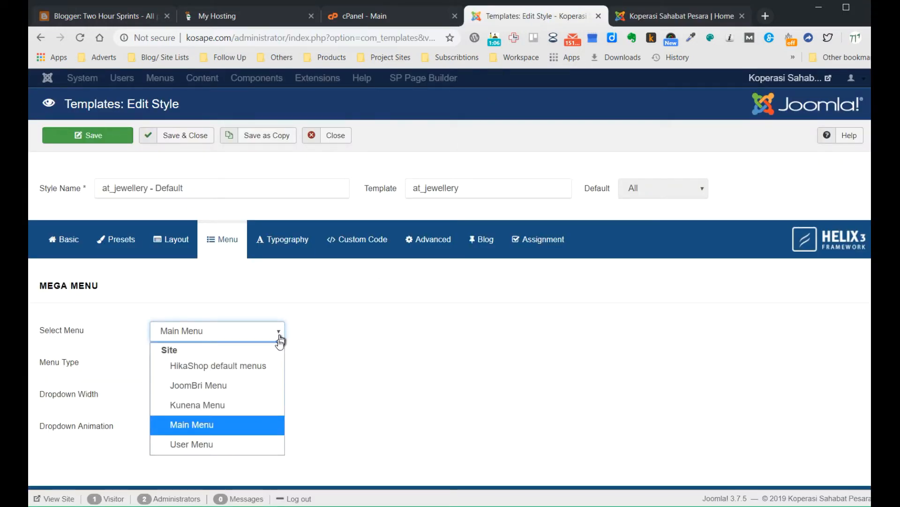
pyautogui.click(266, 365)
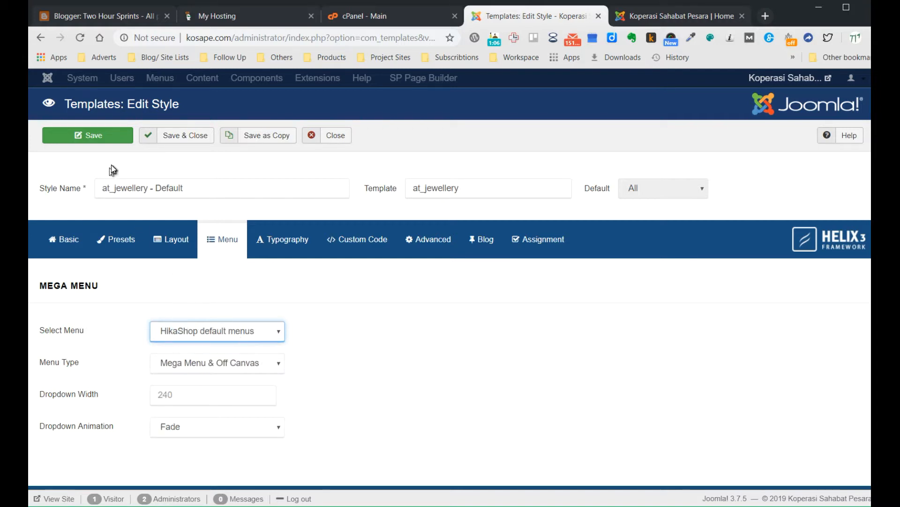
pyautogui.click(111, 139)
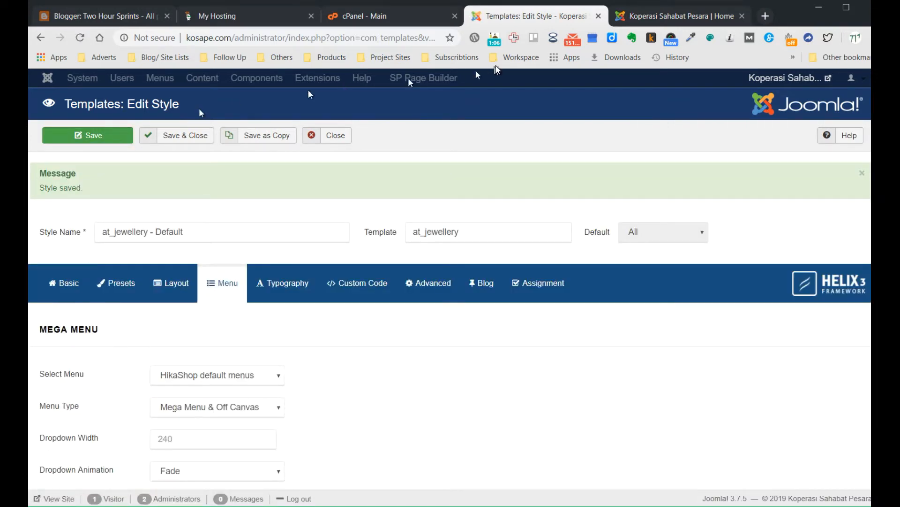
# Reload the public site to check its navigation, and return to the menu settings of the template style.
pyautogui.click(655, 22)
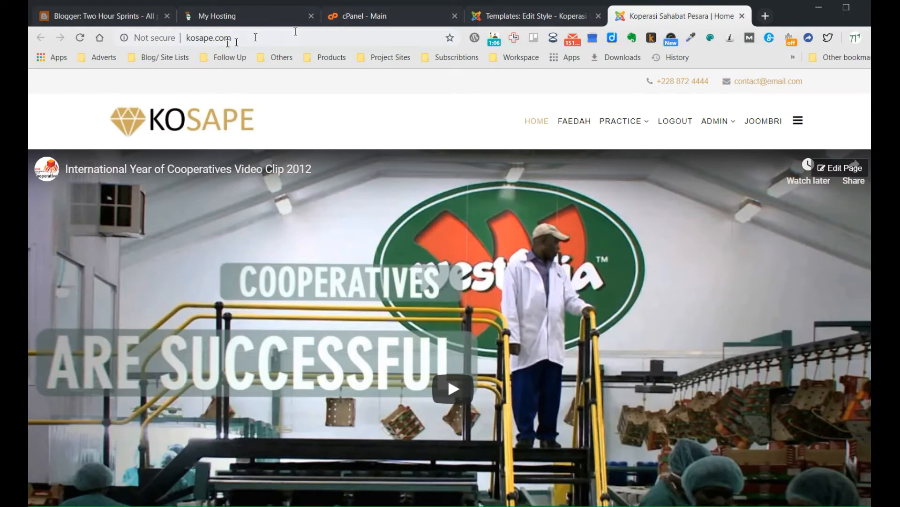
pyautogui.click(82, 41)
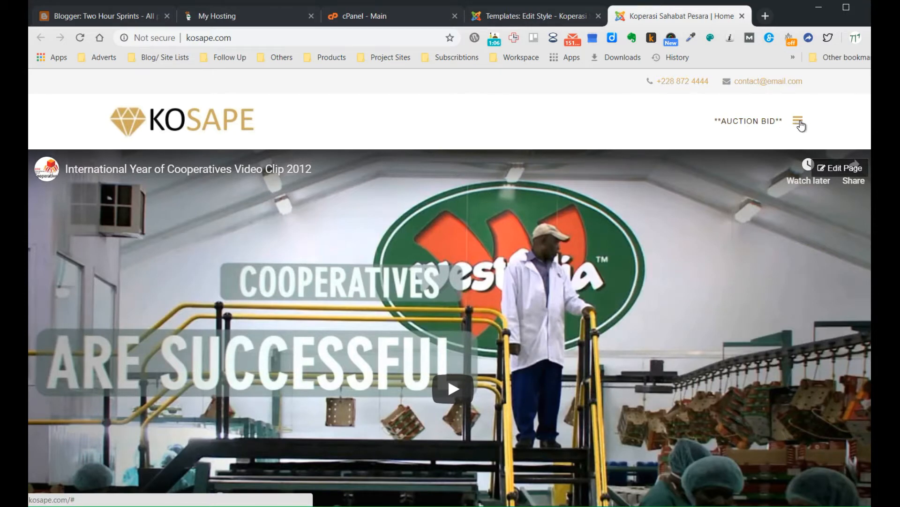
pyautogui.click(539, 17)
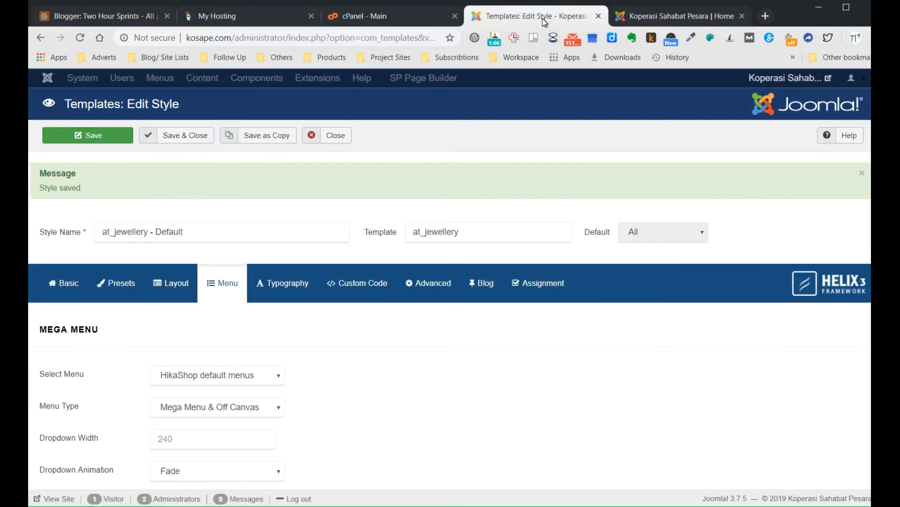
# Set the style's mega menu to Kunena Menu and save the style.
pyautogui.click(281, 375)
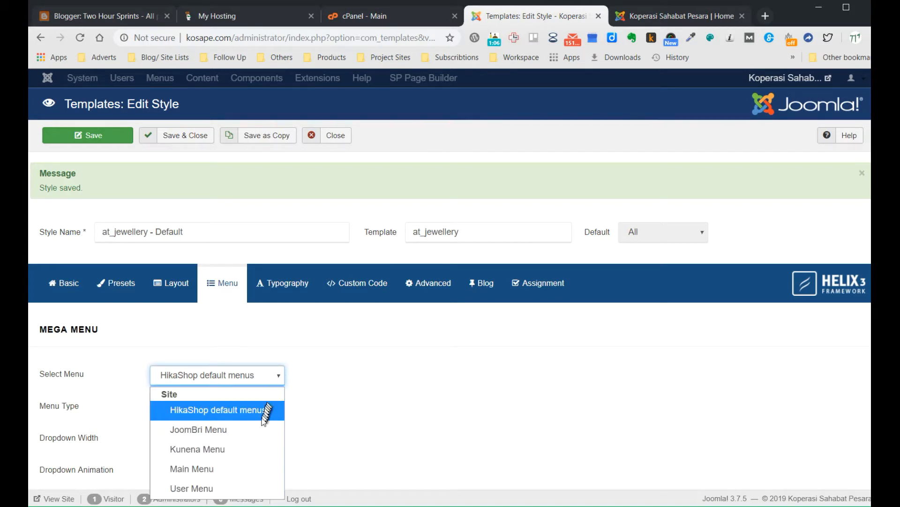
pyautogui.click(259, 450)
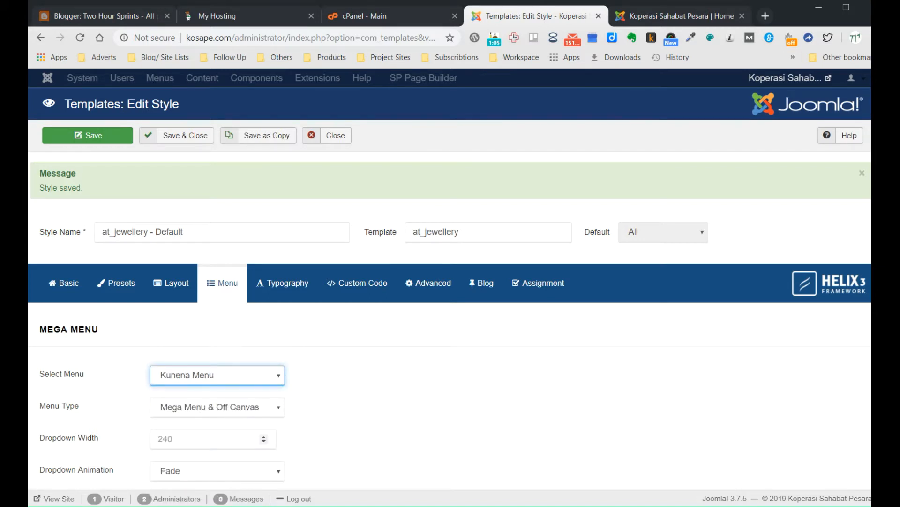
pyautogui.click(115, 143)
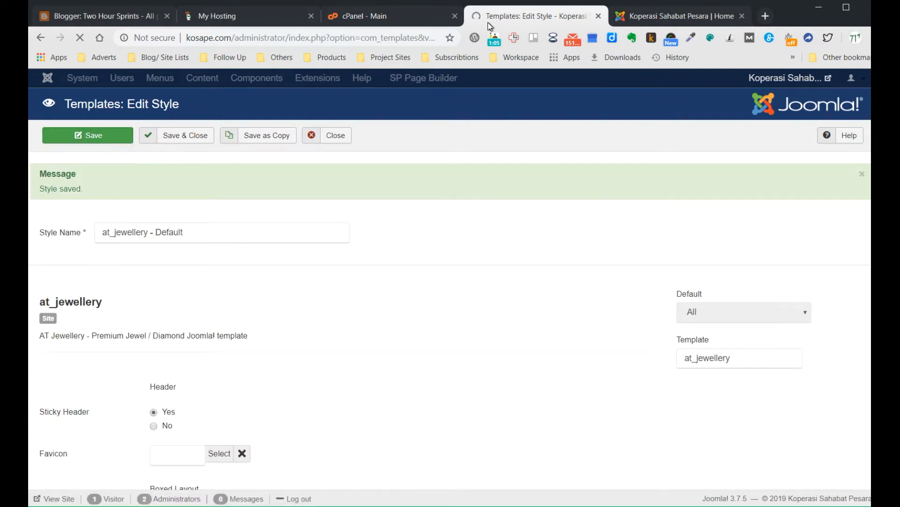
# Reload the public site, examine the Forum submenu in its navigation, and return to the style's menu settings.
pyautogui.click(650, 22)
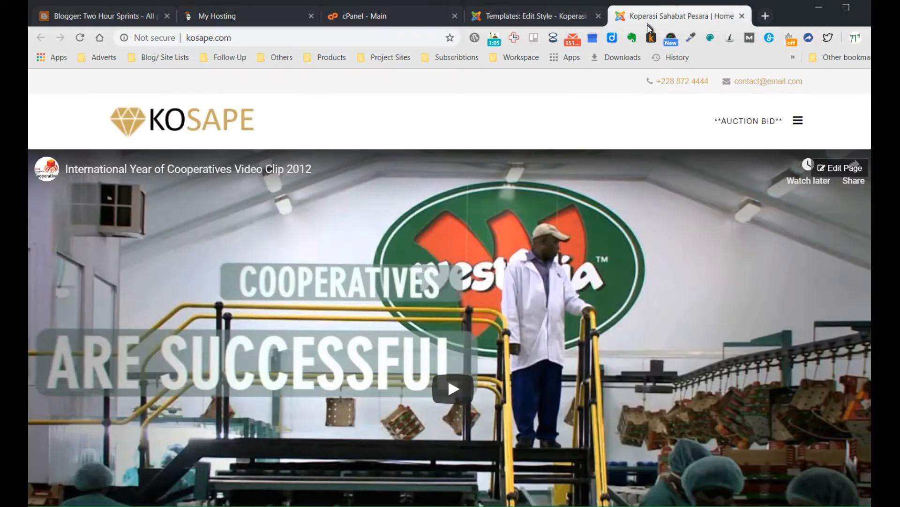
pyautogui.click(81, 38)
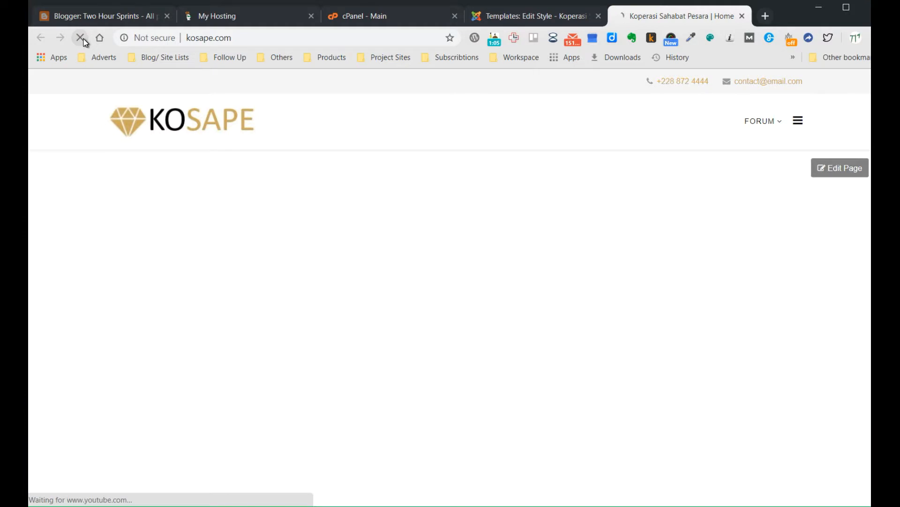
pyautogui.moveTo(762, 121)
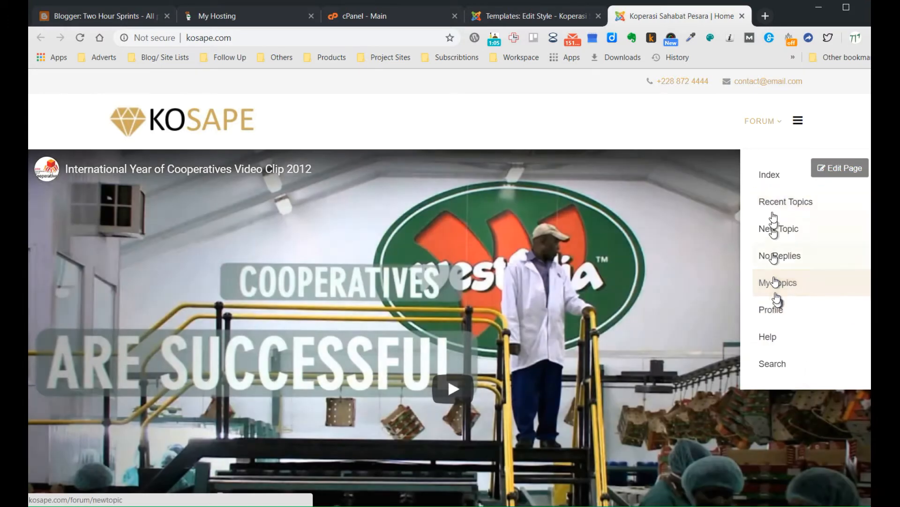
pyautogui.click(497, 17)
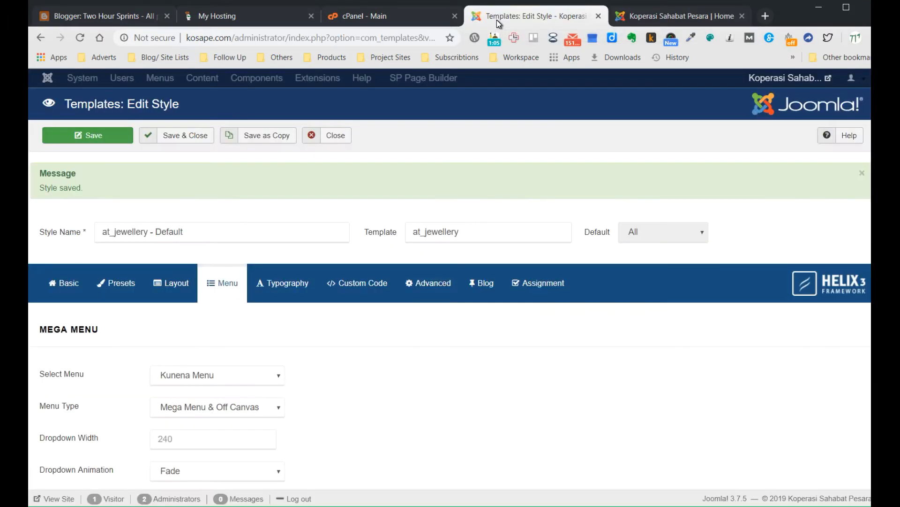
# Set the style's mega menu to Main Menu, then save and close the style.
pyautogui.click(278, 380)
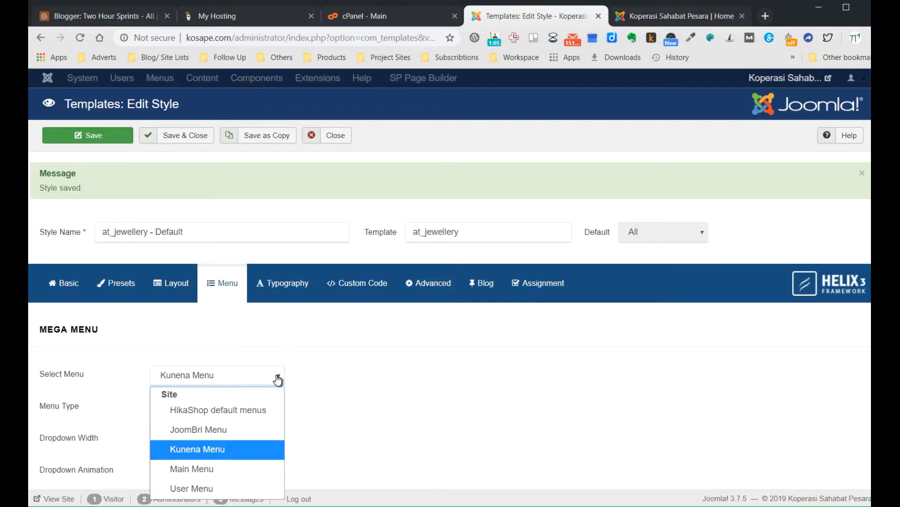
pyautogui.click(257, 467)
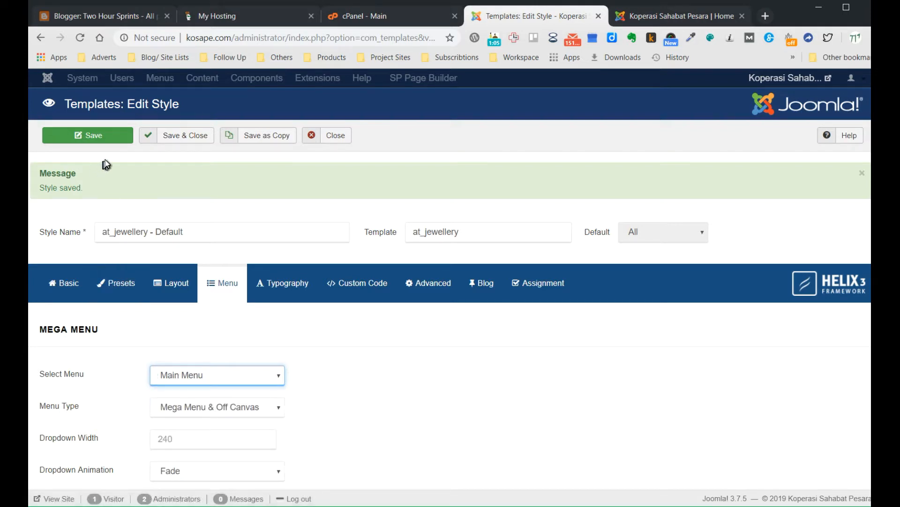
pyautogui.click(185, 143)
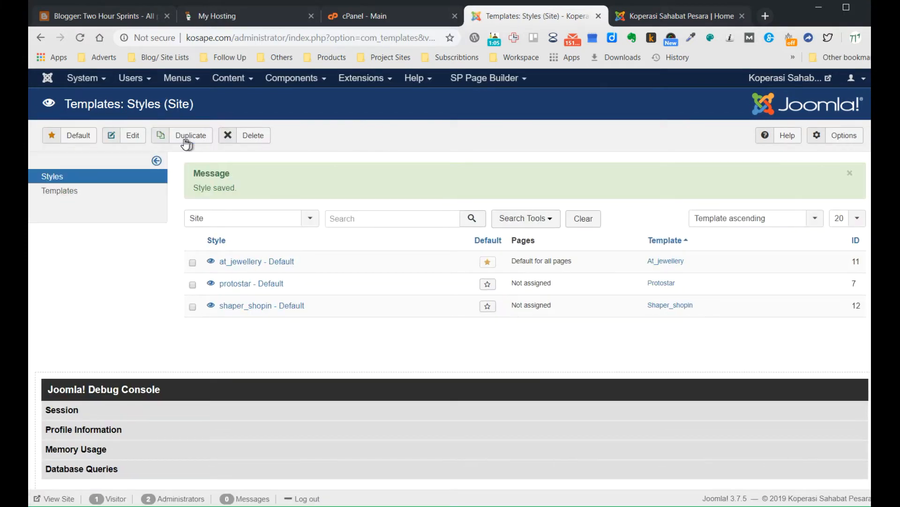
# Reload the public site and examine its navigation entries, including Practice and Admin.
pyautogui.click(643, 18)
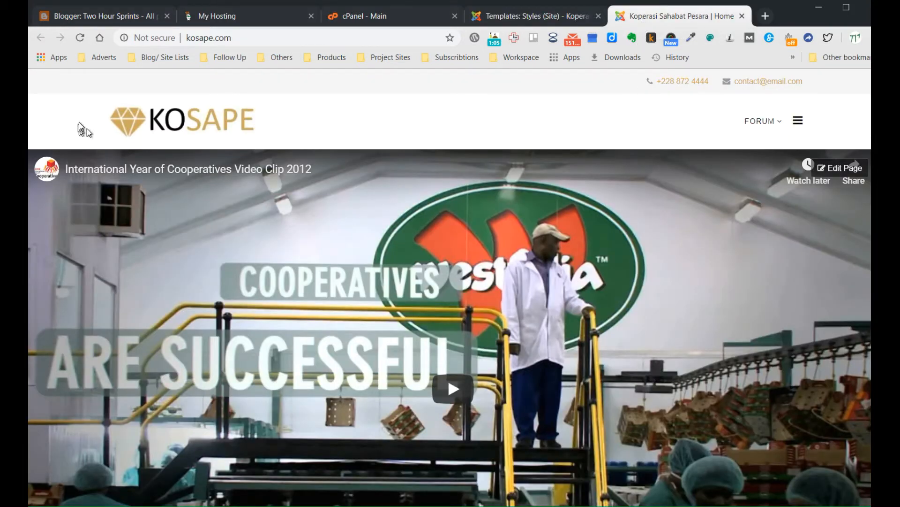
pyautogui.click(80, 40)
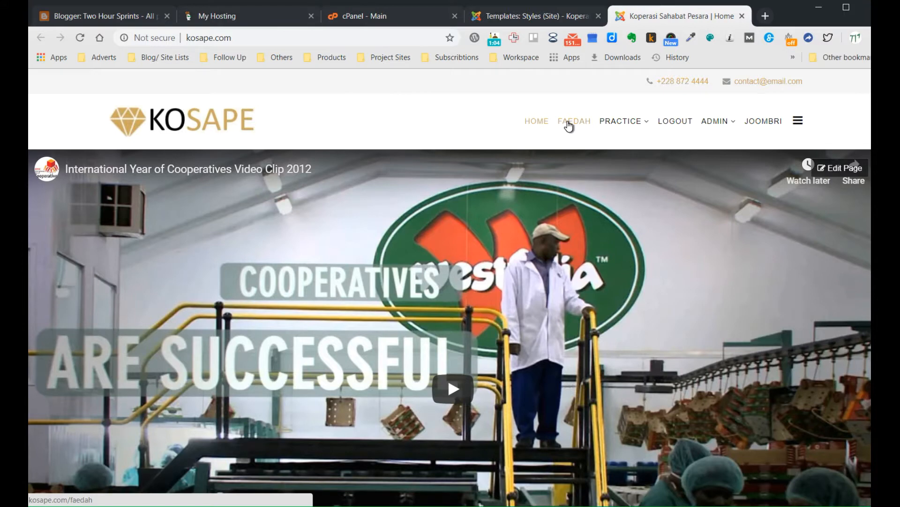
pyautogui.moveTo(615, 125)
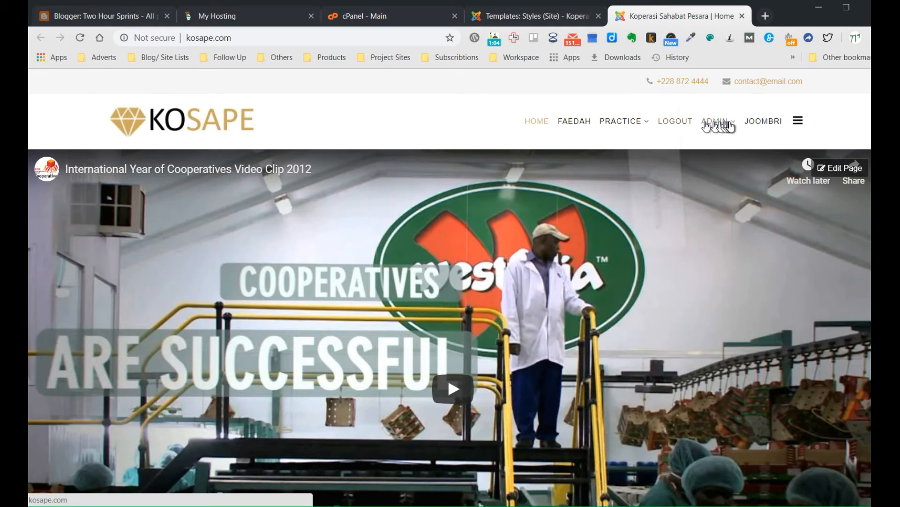
pyautogui.moveTo(730, 125)
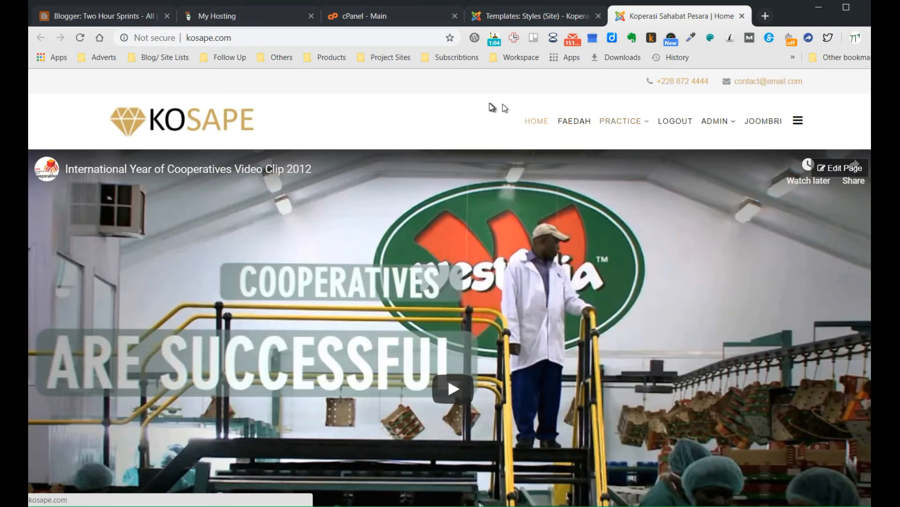
# Go back to the site administration, open the menu management page and list all menu items.
pyautogui.click(526, 13)
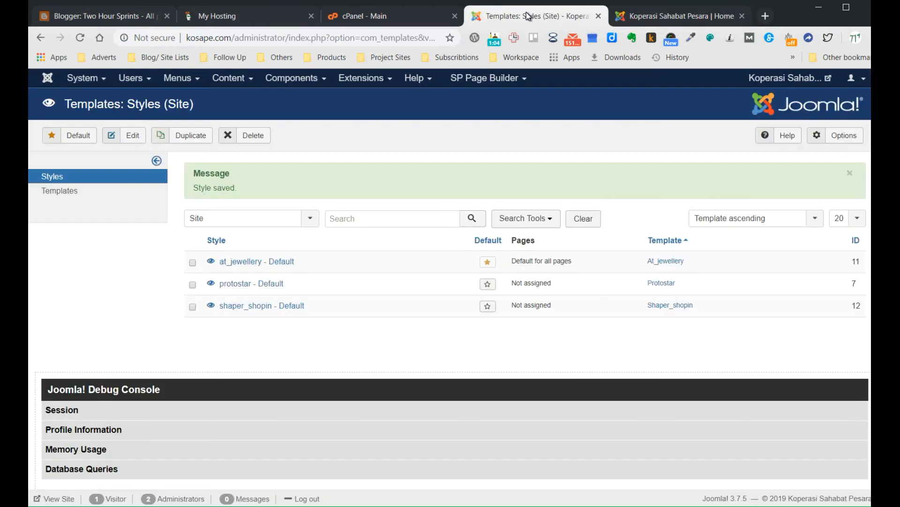
pyautogui.click(198, 84)
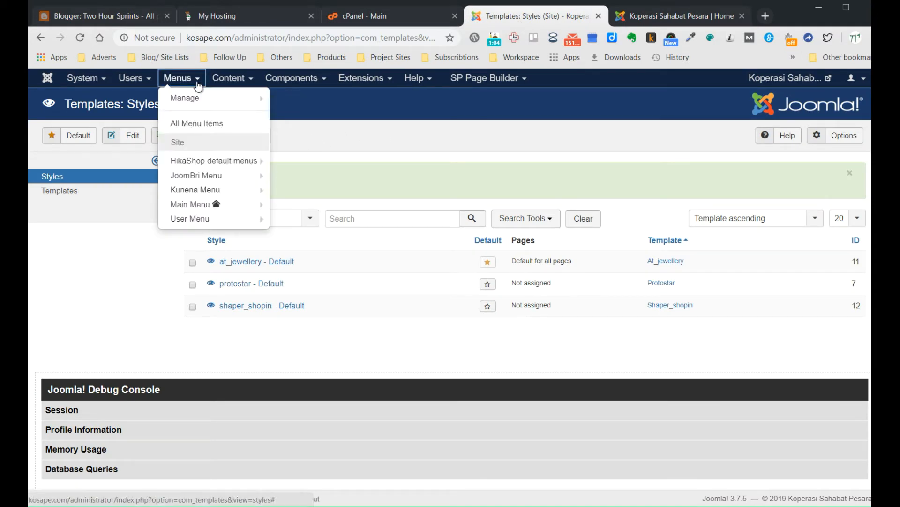
pyautogui.click(193, 95)
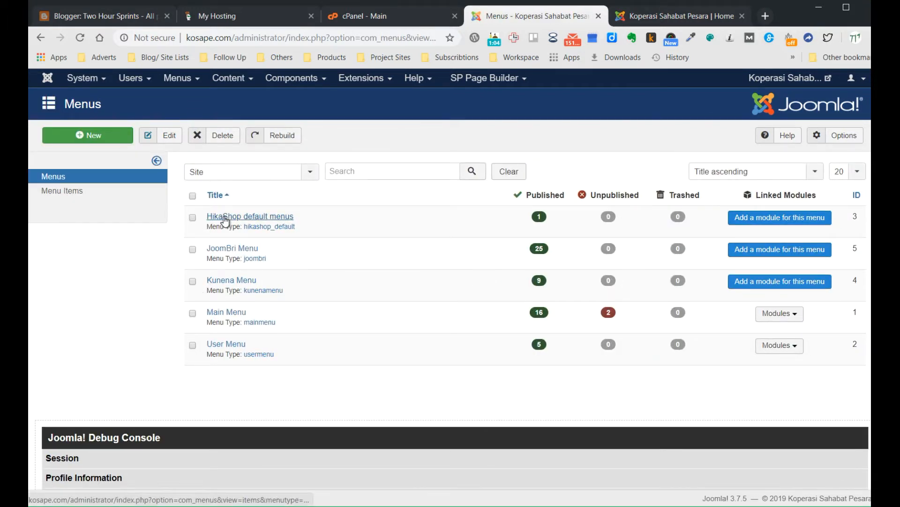
pyautogui.click(72, 196)
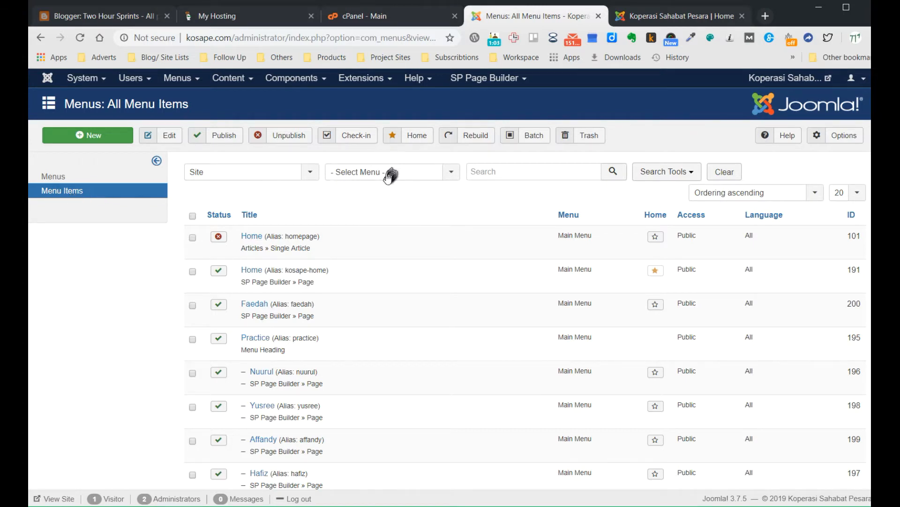
# Filter the menu items by HikaShop default menus and by JoomBri Menu to review each menu's entries.
pyautogui.click(450, 182)
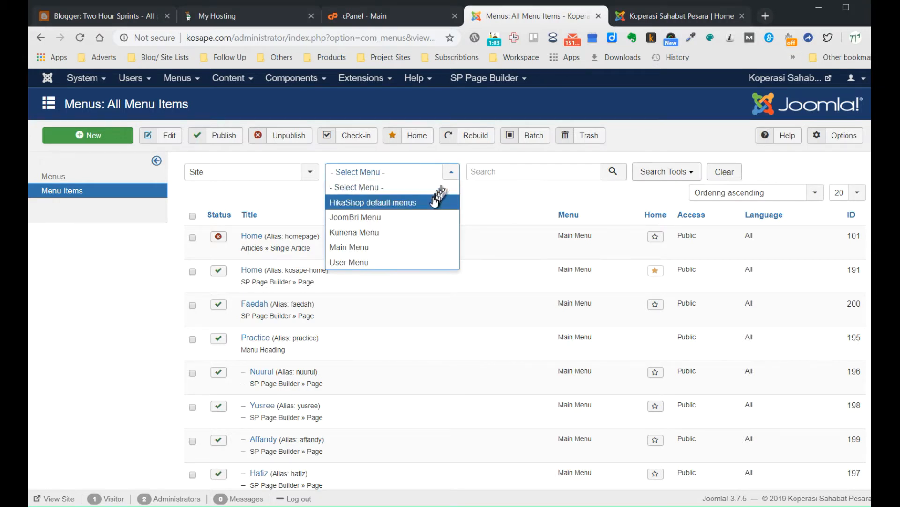
pyautogui.click(434, 203)
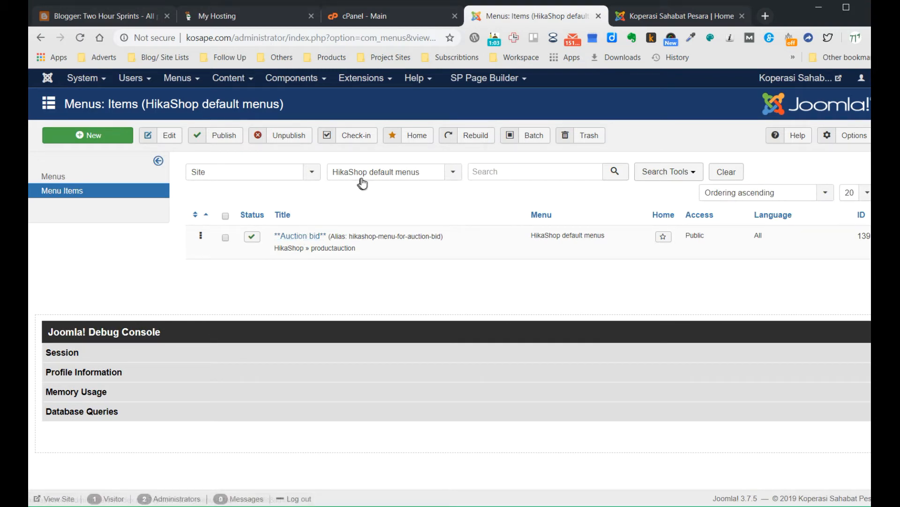
pyautogui.click(451, 173)
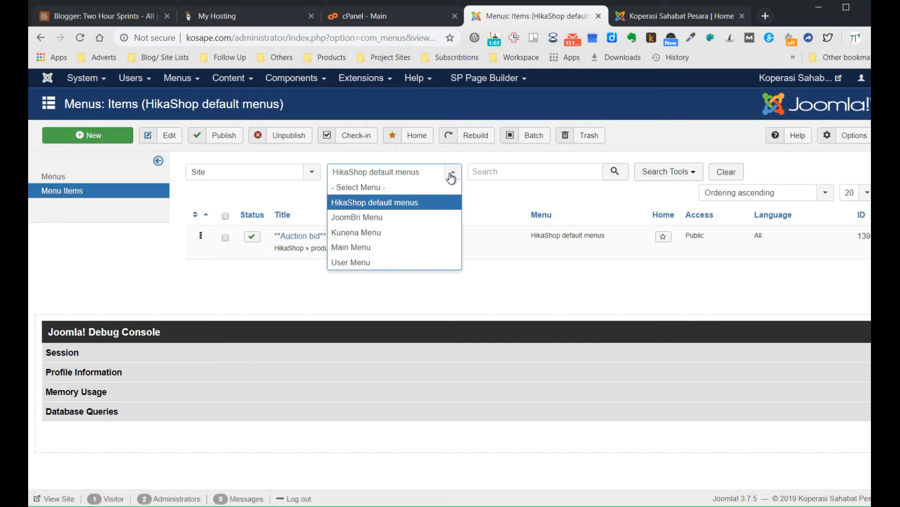
pyautogui.click(425, 218)
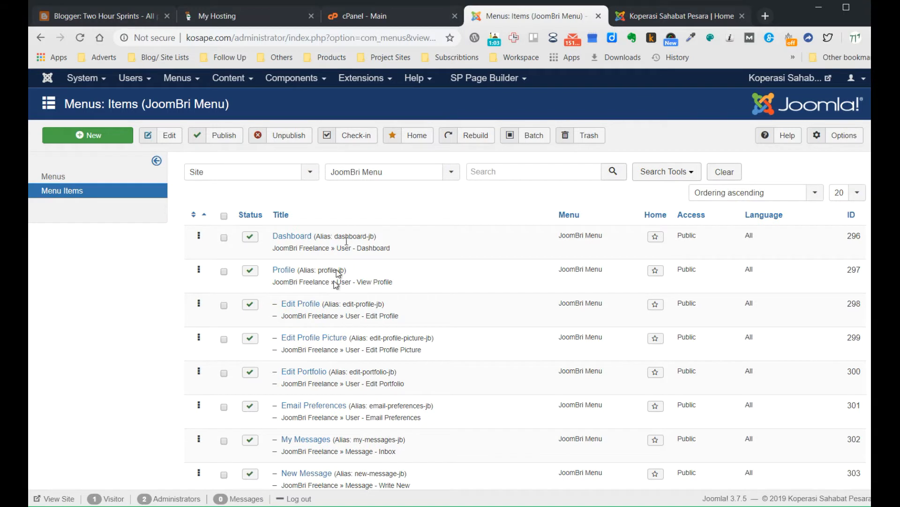
# Filter the menu items by Main Menu and compare its entries with the public site's navigation.
pyautogui.click(452, 172)
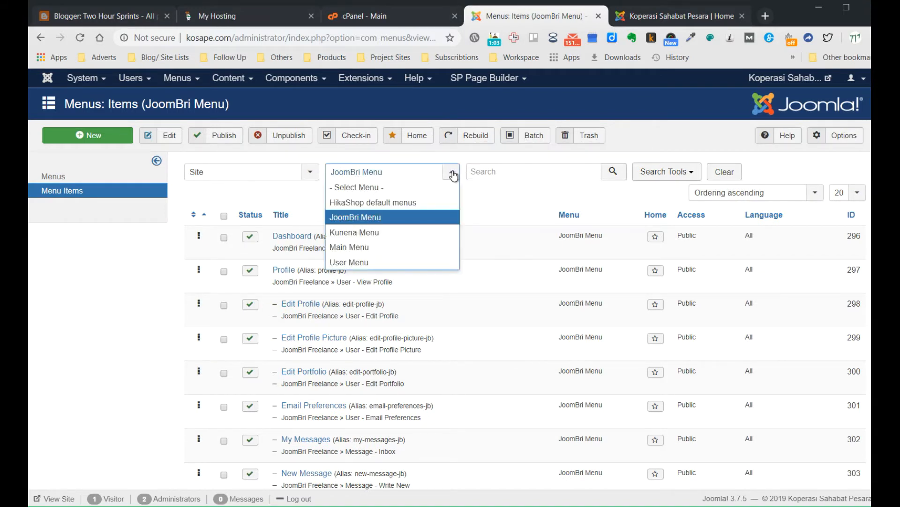
pyautogui.click(419, 247)
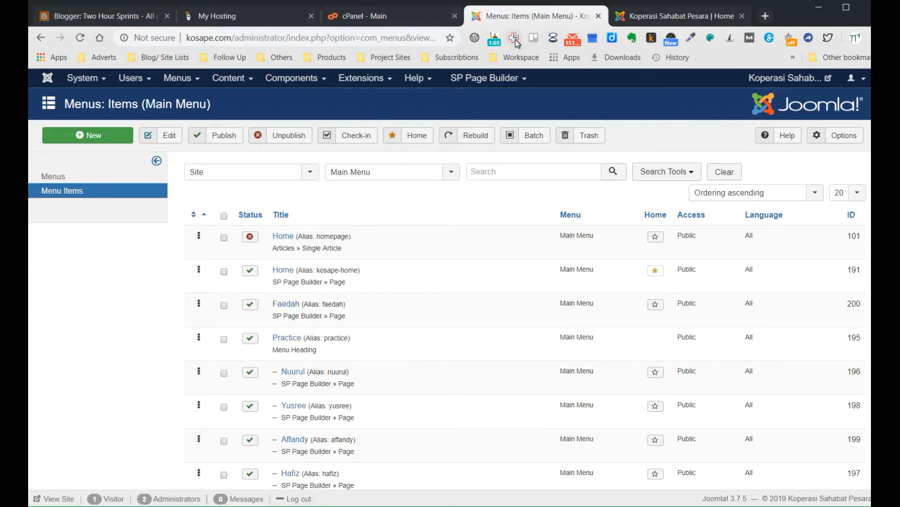
pyautogui.click(638, 16)
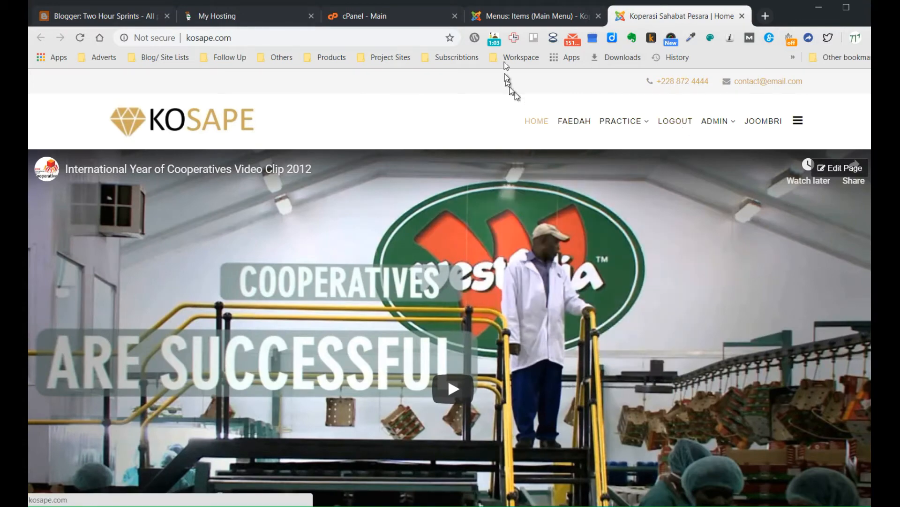
pyautogui.click(516, 16)
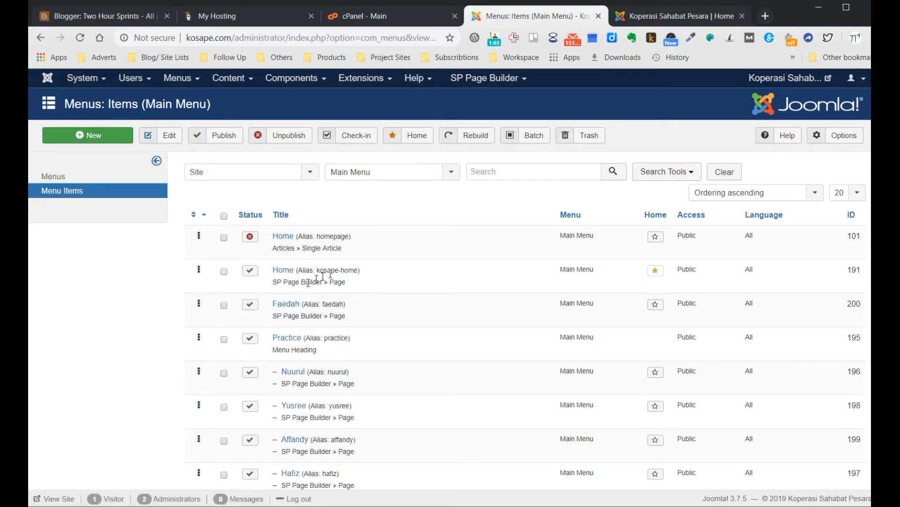
# Publish the Home item with the alias homepage in the Main Menu, and reload the public site to compare its navigation.
pyautogui.click(250, 237)
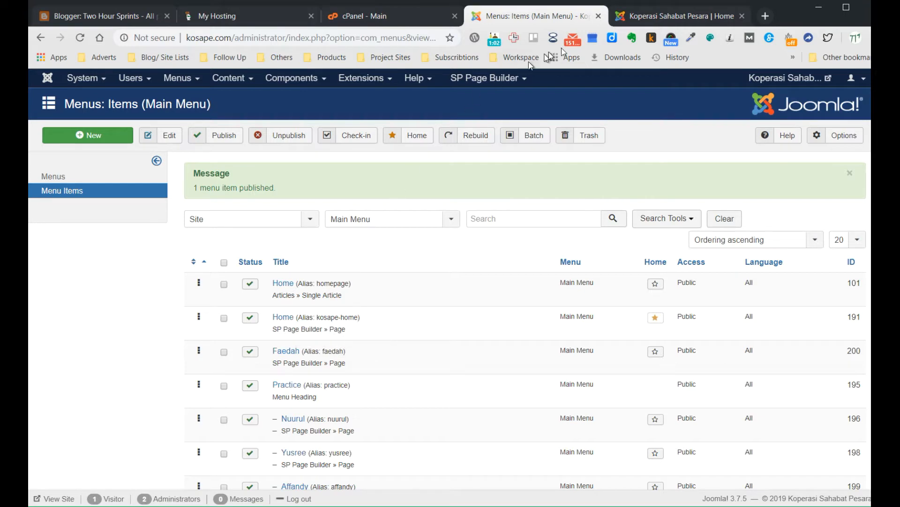
pyautogui.click(643, 19)
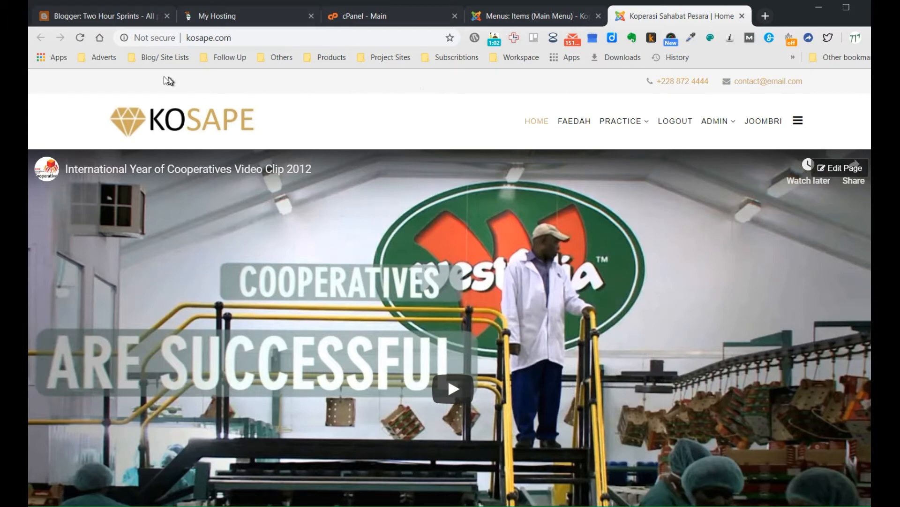
pyautogui.click(78, 40)
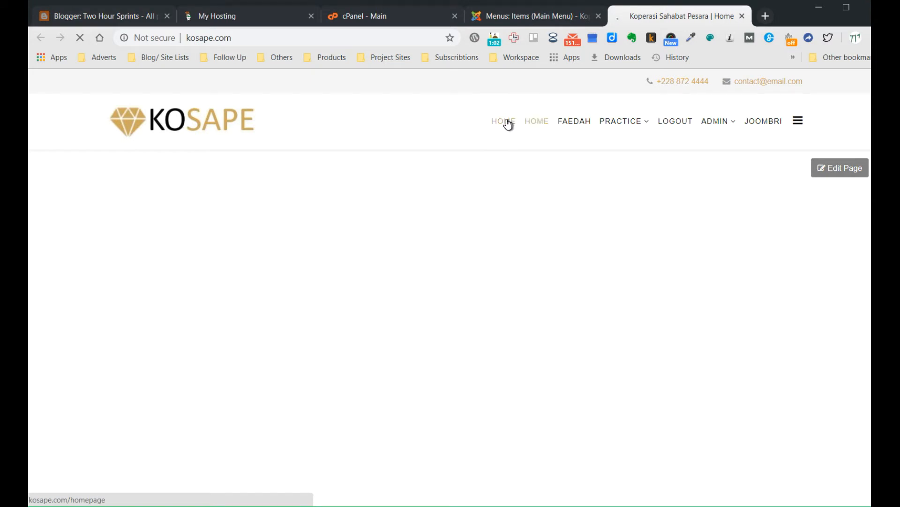
pyautogui.click(508, 17)
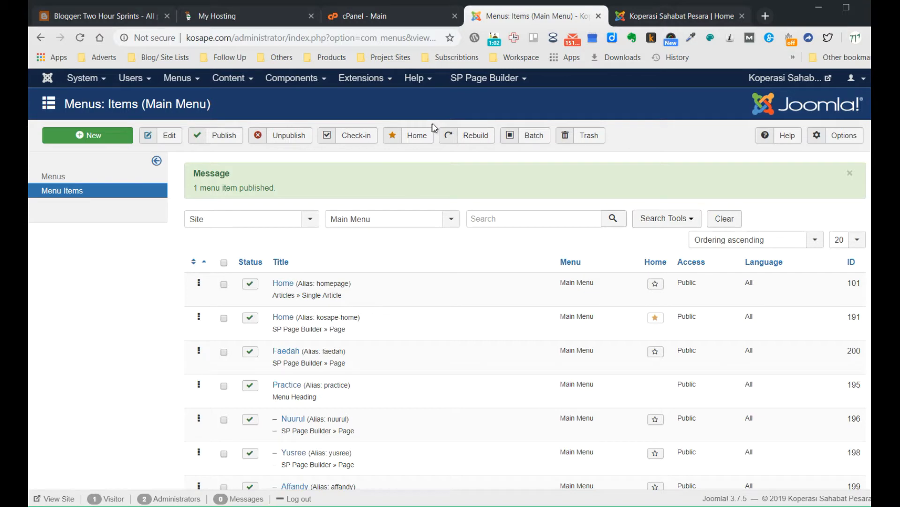
pyautogui.click(651, 15)
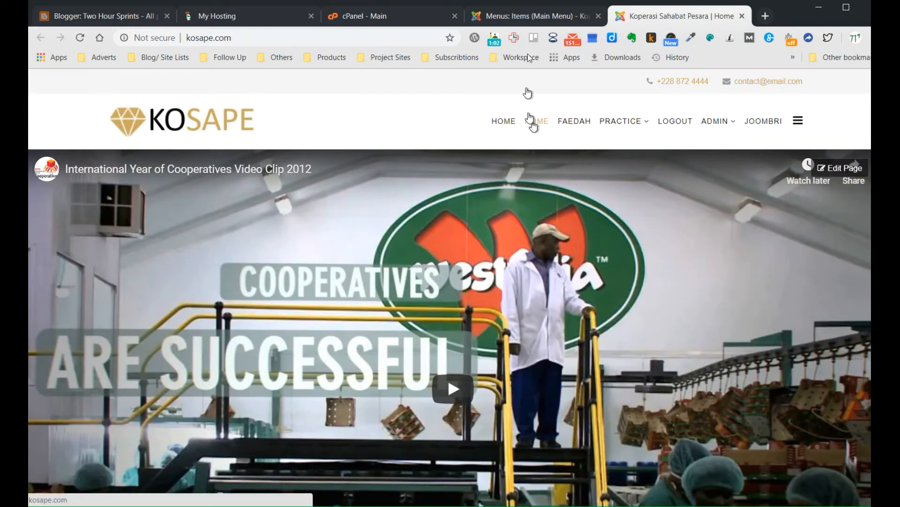
pyautogui.click(535, 20)
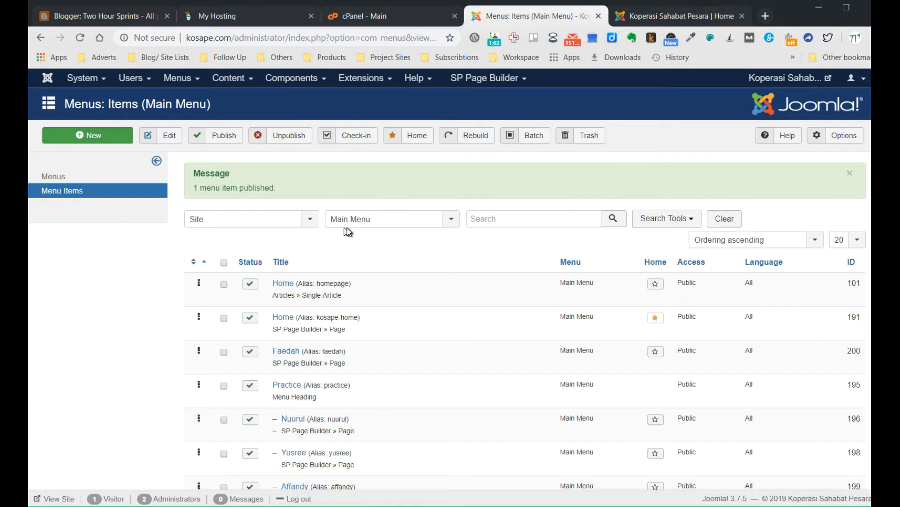
# Rename the Main Menu item with the alias homepage as Old Home, and save and close it.
pyautogui.click(292, 284)
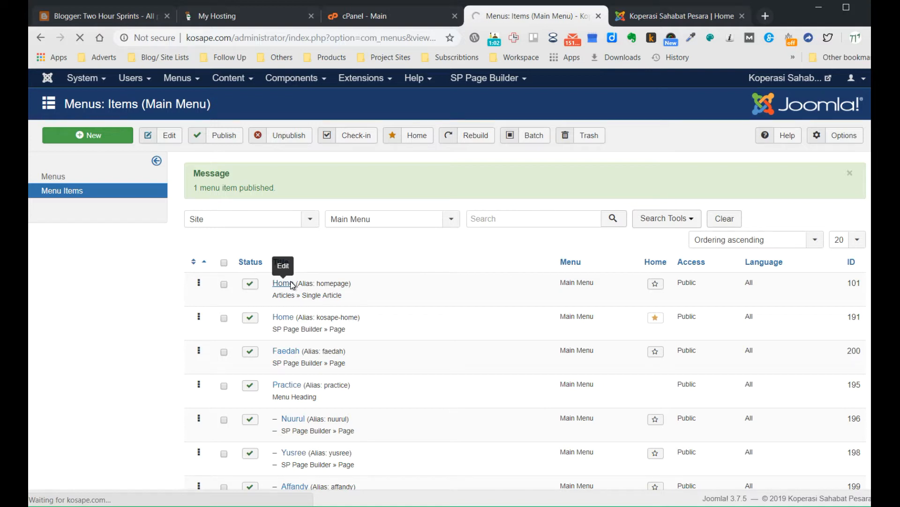
pyautogui.click(91, 178)
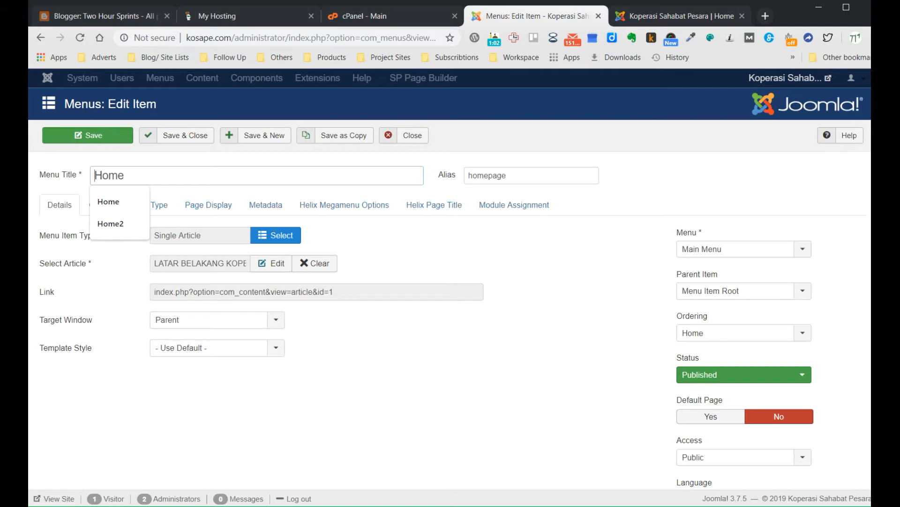
pyautogui.write('Old')
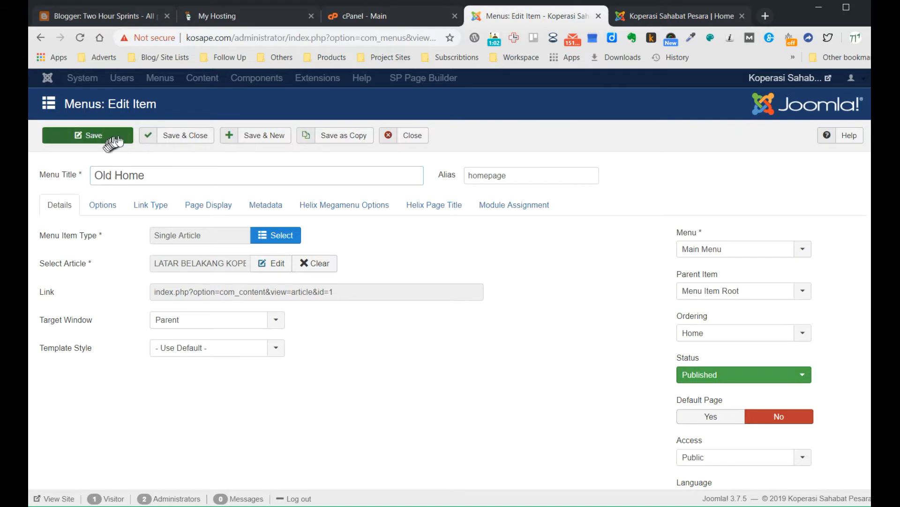
pyautogui.click(182, 137)
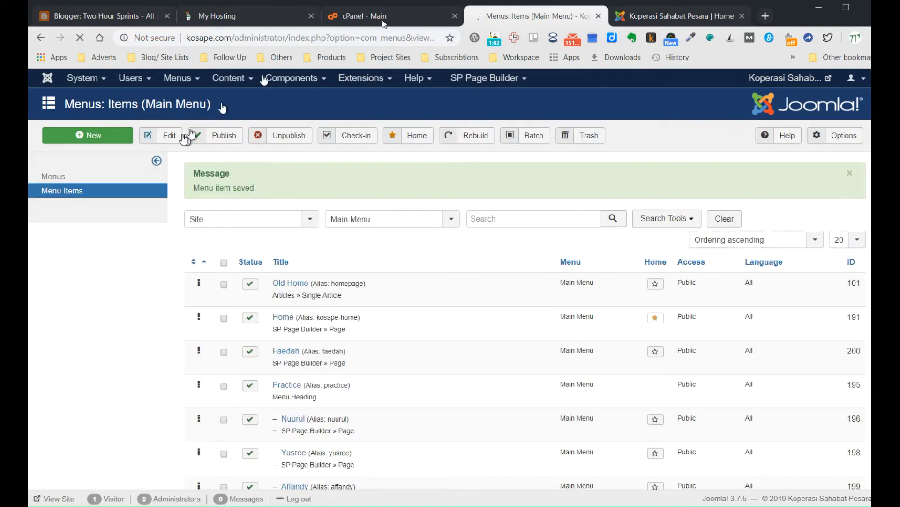
# Reload the public site to check its navigation, and open the Old Home page to look through its article.
pyautogui.click(630, 16)
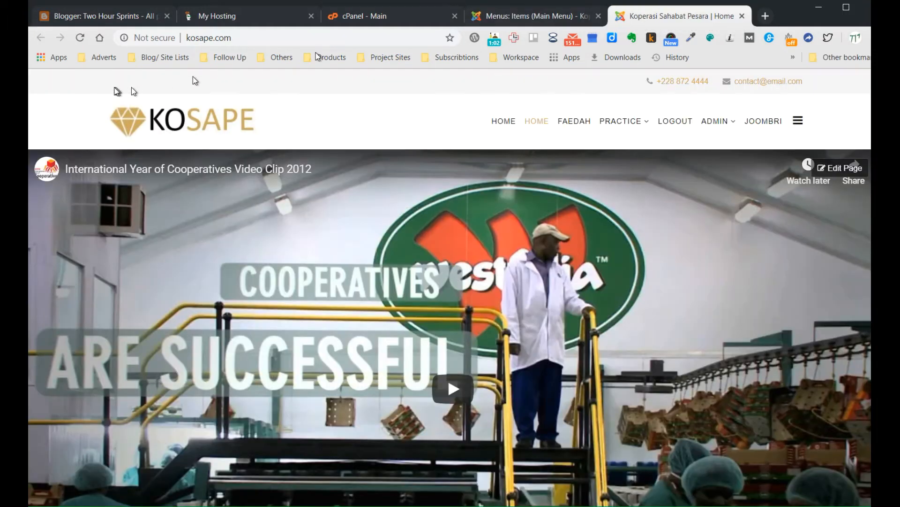
pyautogui.click(80, 38)
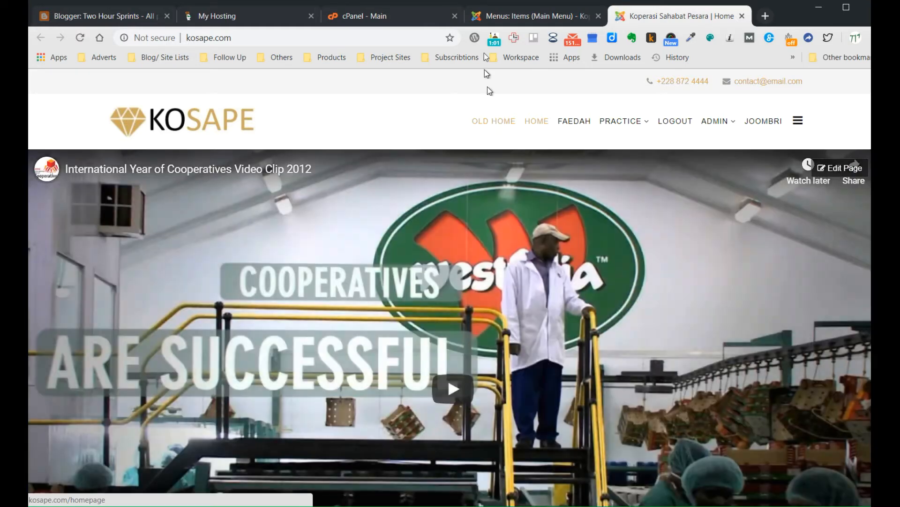
pyautogui.click(499, 19)
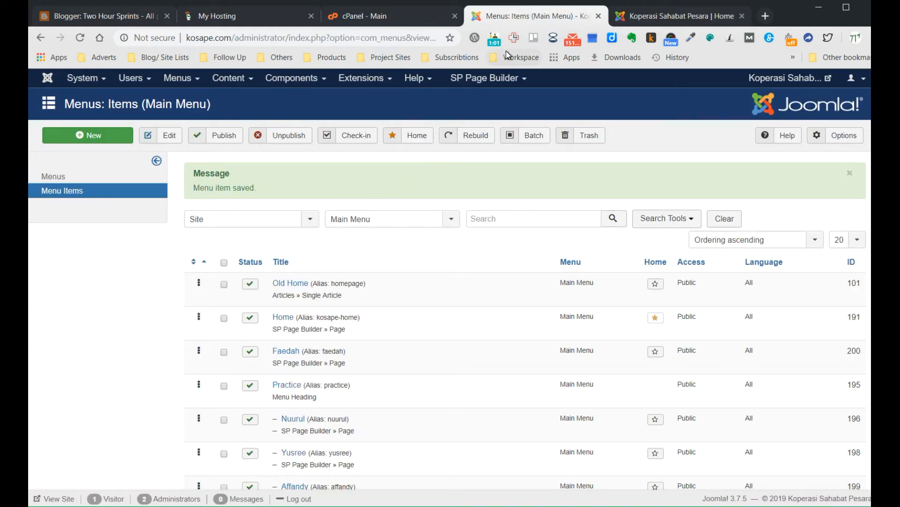
pyautogui.click(638, 18)
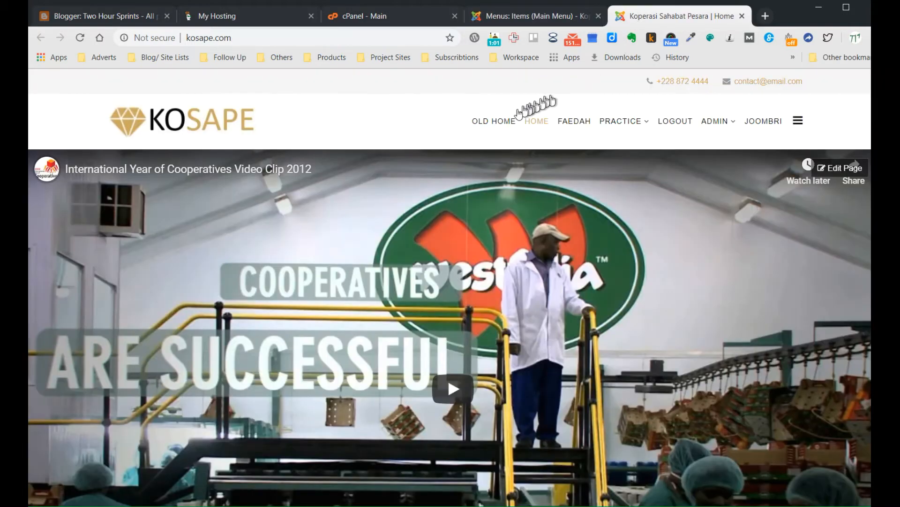
pyautogui.click(509, 122)
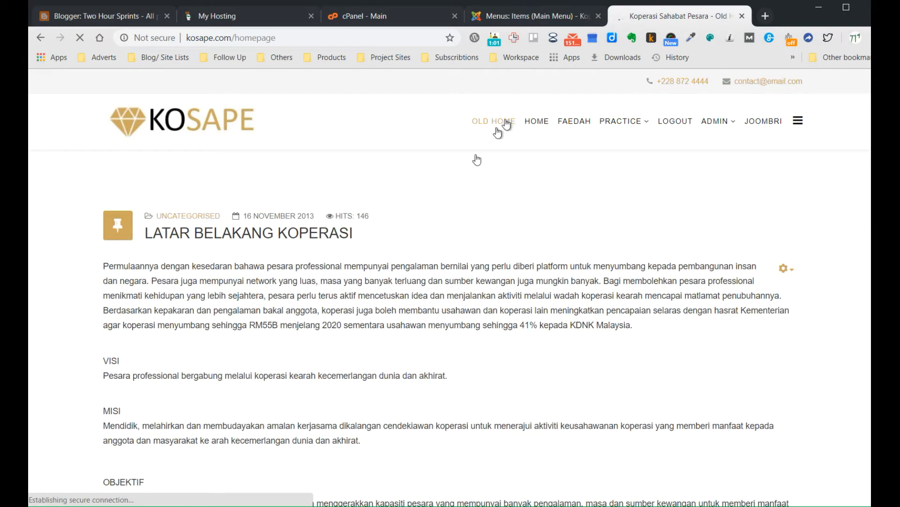
pyautogui.scroll(-8, 386, 307)
pyautogui.scroll(10, 386, 307)
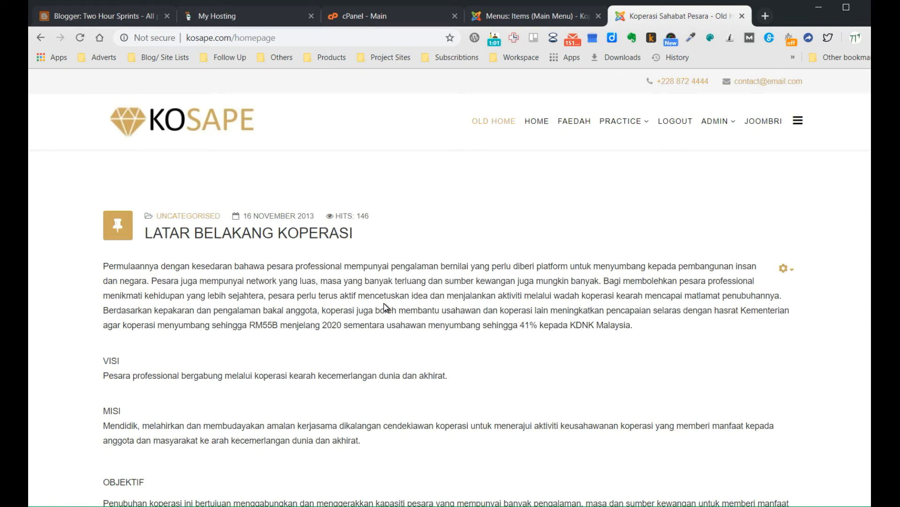
# Open the public site's Home page and look through its video, cooperative background text and product listings.
pyautogui.click(533, 125)
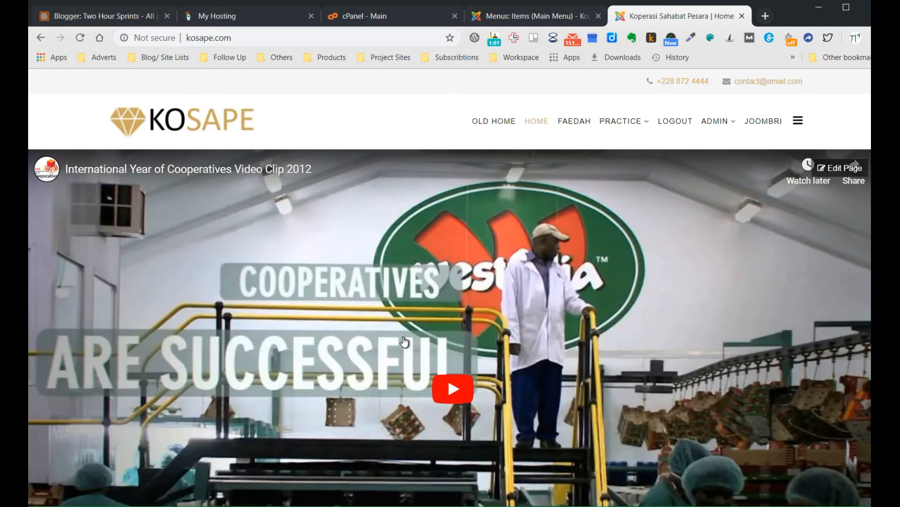
pyautogui.scroll(-6, 356, 425)
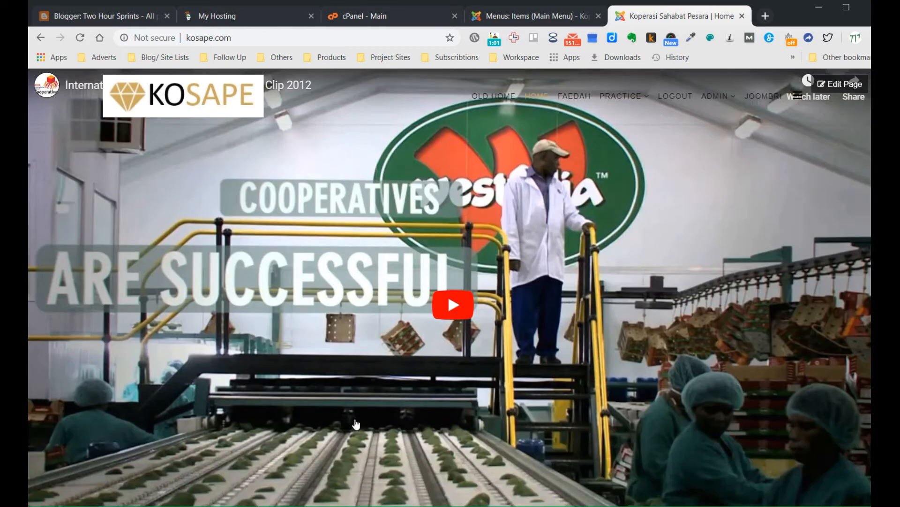
pyautogui.scroll(-6, 357, 424)
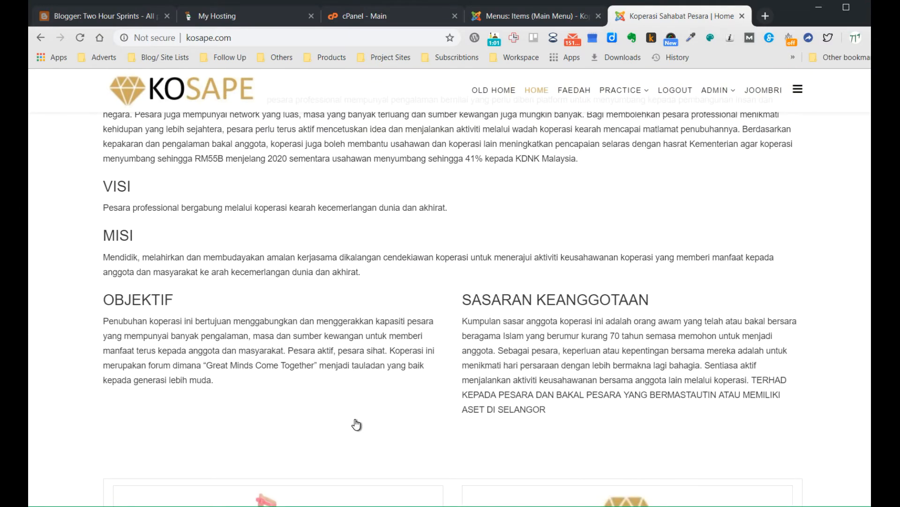
pyautogui.scroll(-3, 356, 424)
pyautogui.scroll(4, 357, 424)
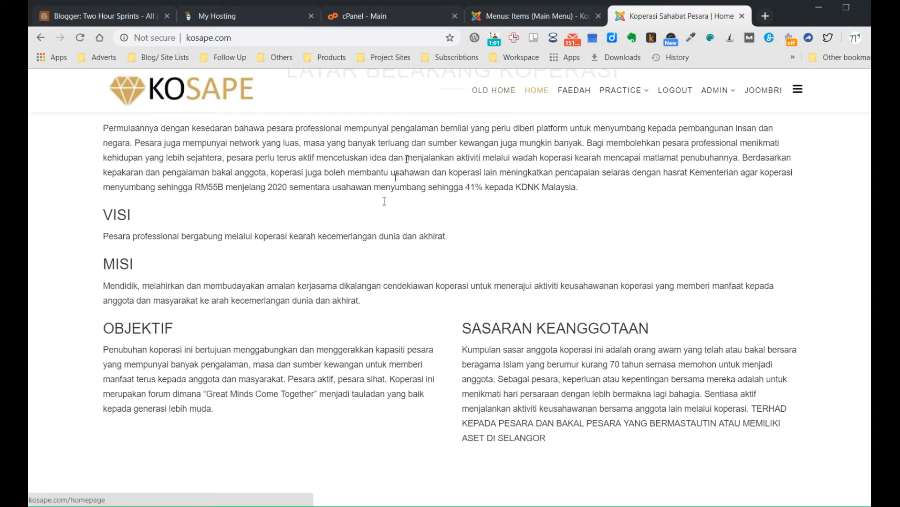
pyautogui.scroll(-6, 378, 221)
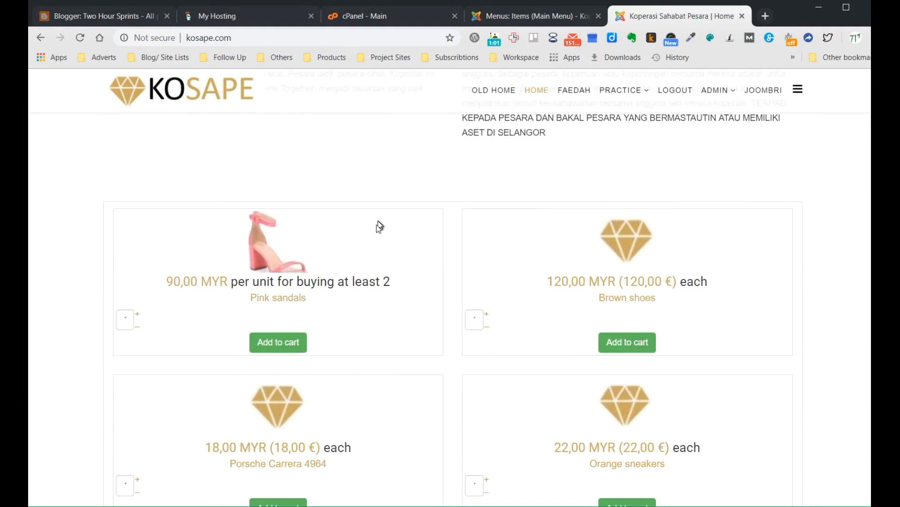
pyautogui.scroll(-4, 386, 345)
pyautogui.scroll(6, 386, 345)
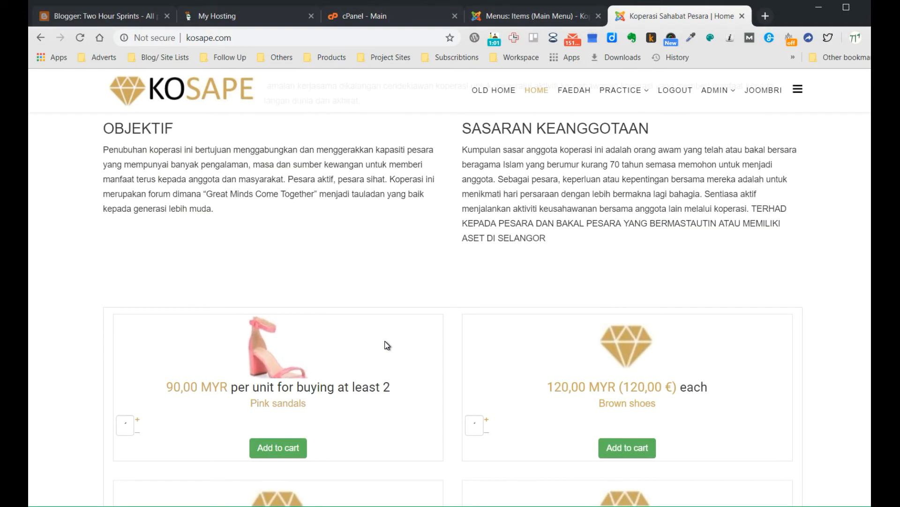
pyautogui.scroll(8, 387, 345)
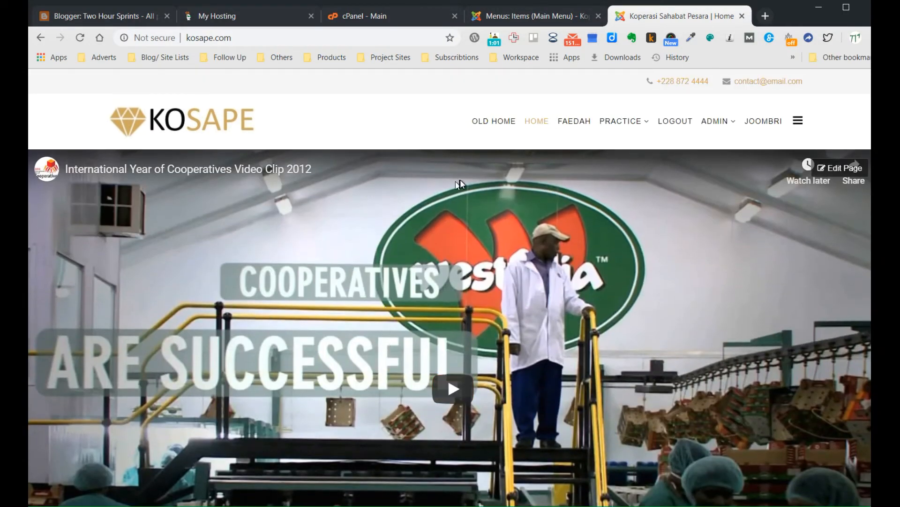
# Unpublish the Old Home item in the Main Menu, and reload the public site to check its navigation and submenus.
pyautogui.click(505, 19)
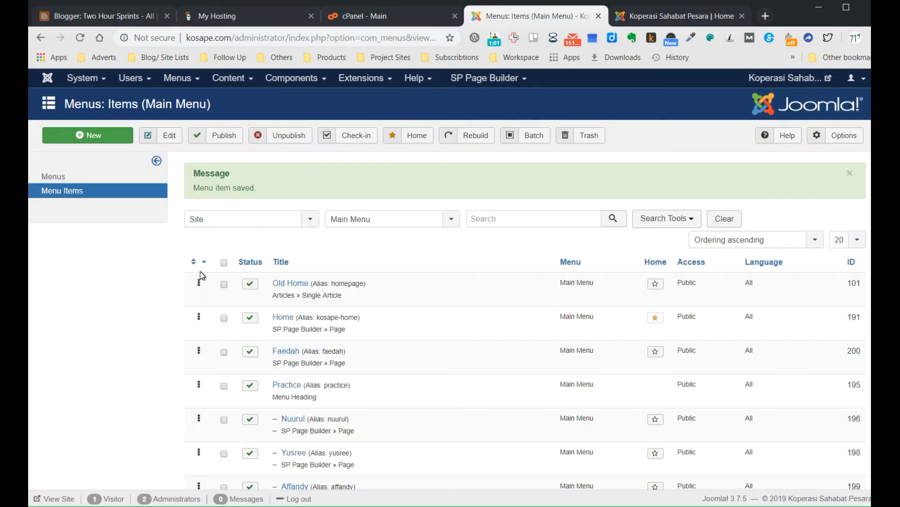
pyautogui.click(250, 285)
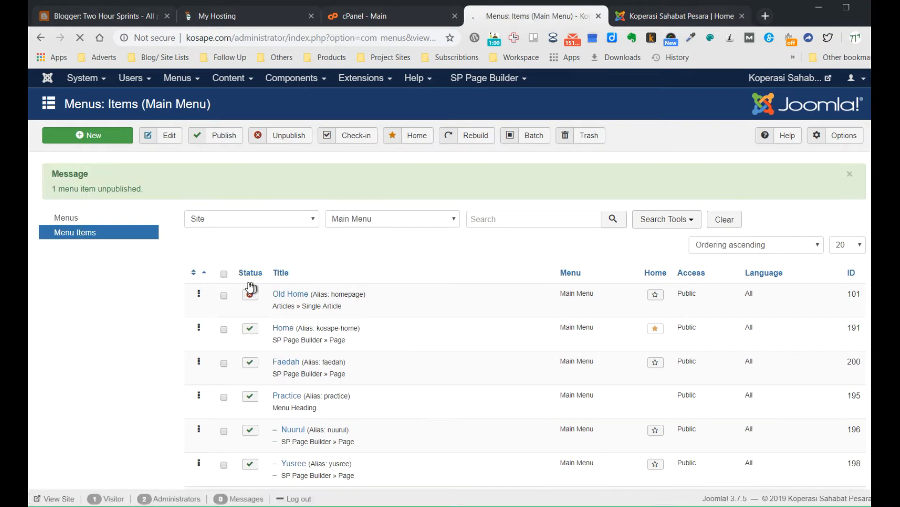
pyautogui.click(631, 18)
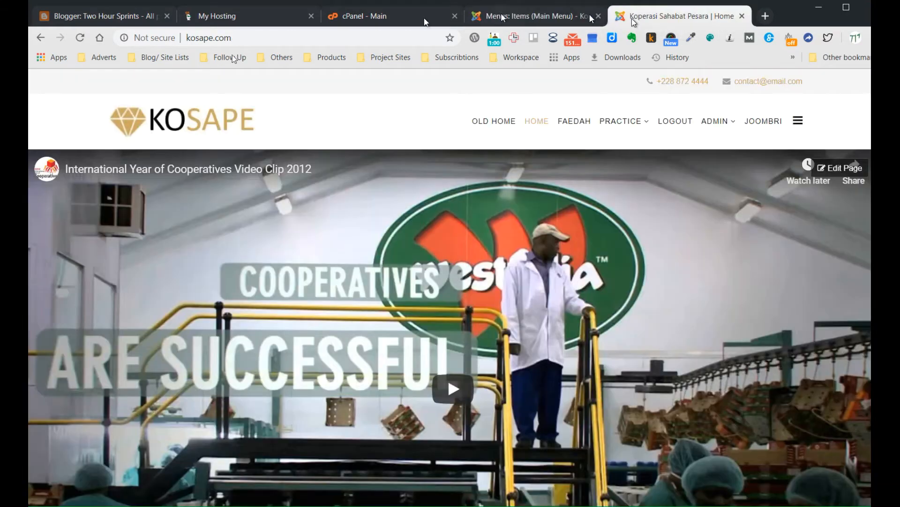
pyautogui.click(82, 40)
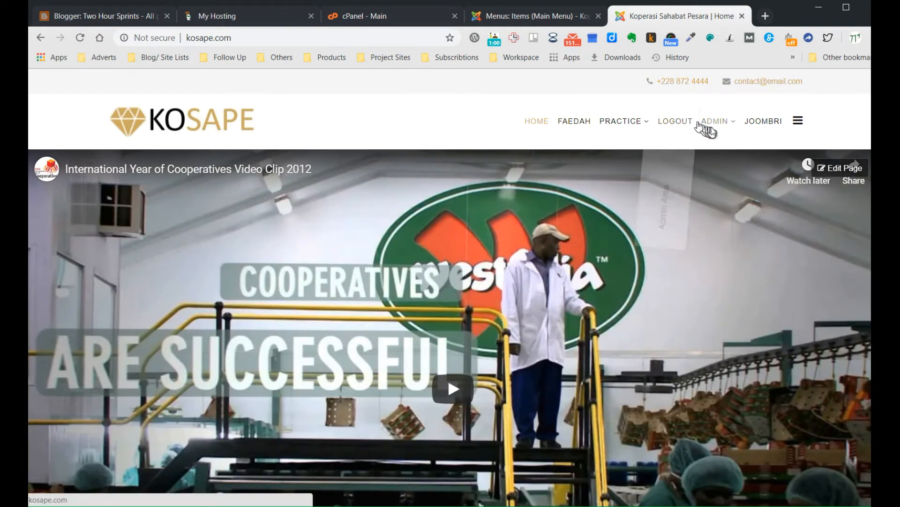
pyautogui.moveTo(712, 132)
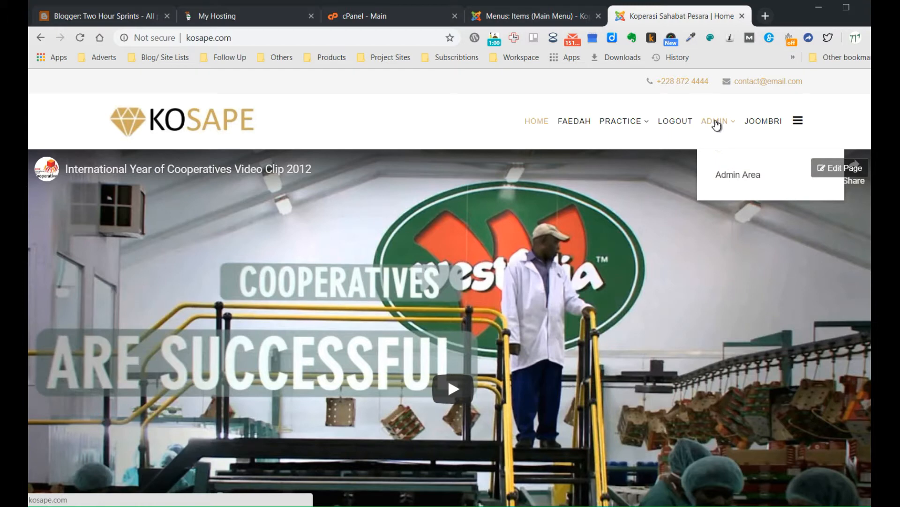
pyautogui.moveTo(647, 136)
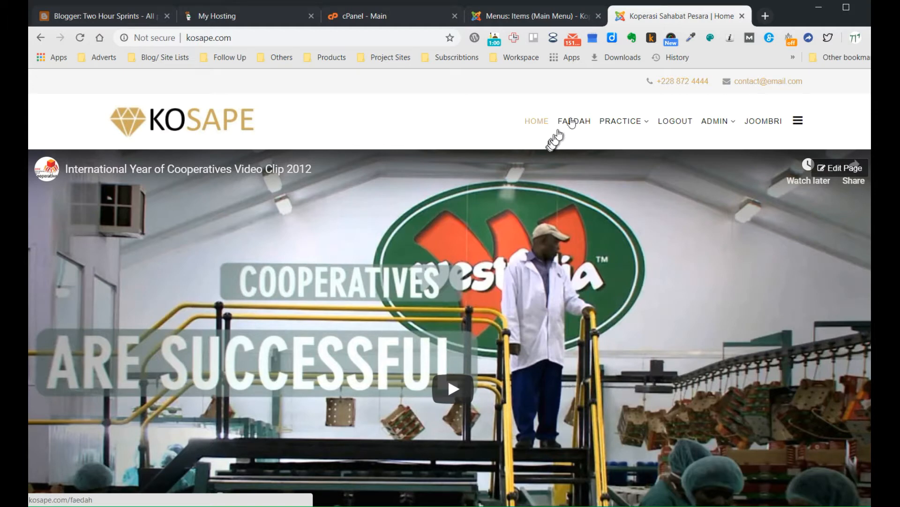
pyautogui.moveTo(614, 122)
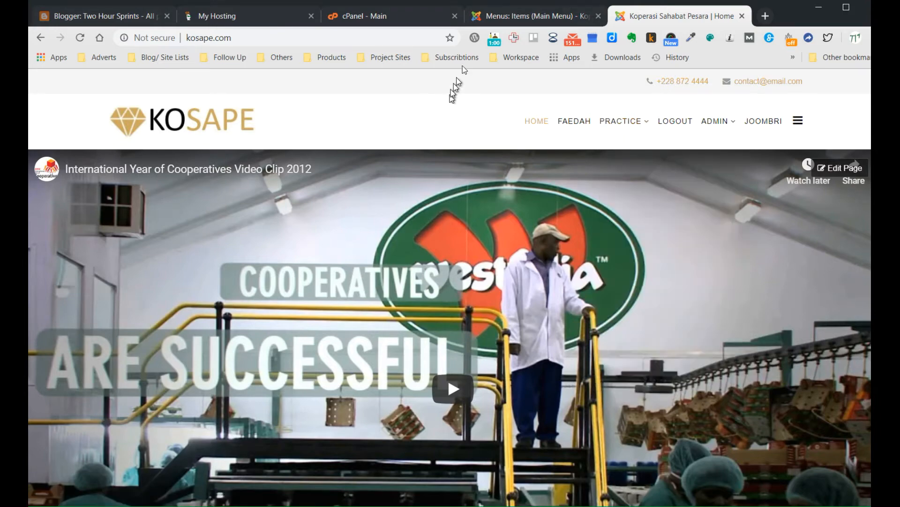
# Set the access level of the Practice menu heading to Special, and save and close the item.
pyautogui.click(506, 17)
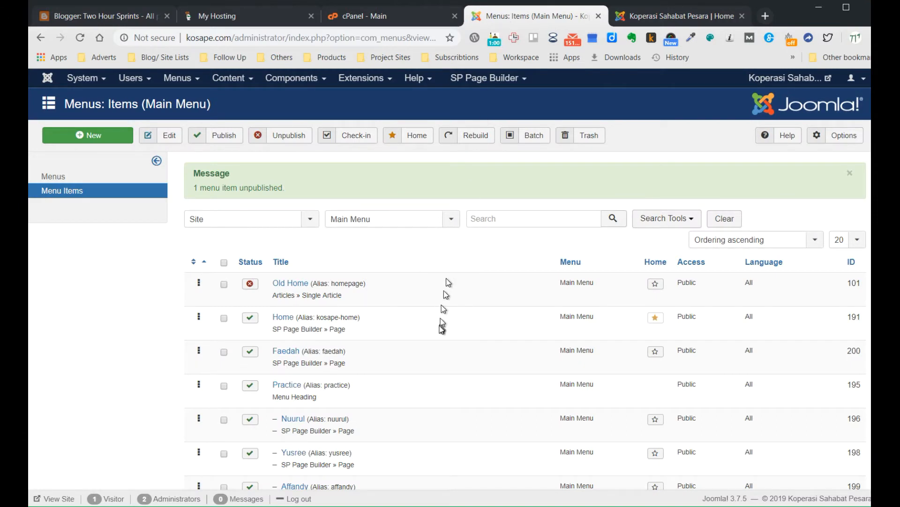
pyautogui.click(297, 388)
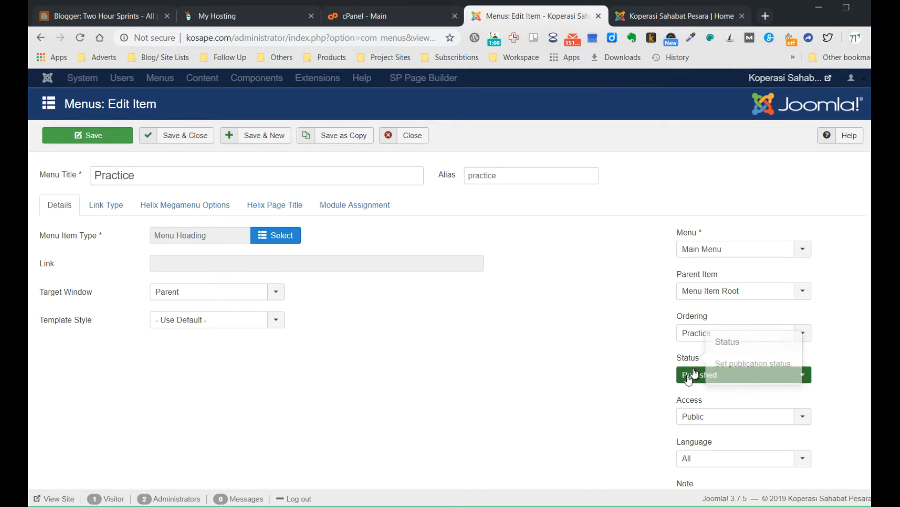
pyautogui.scroll(-2, 606, 389)
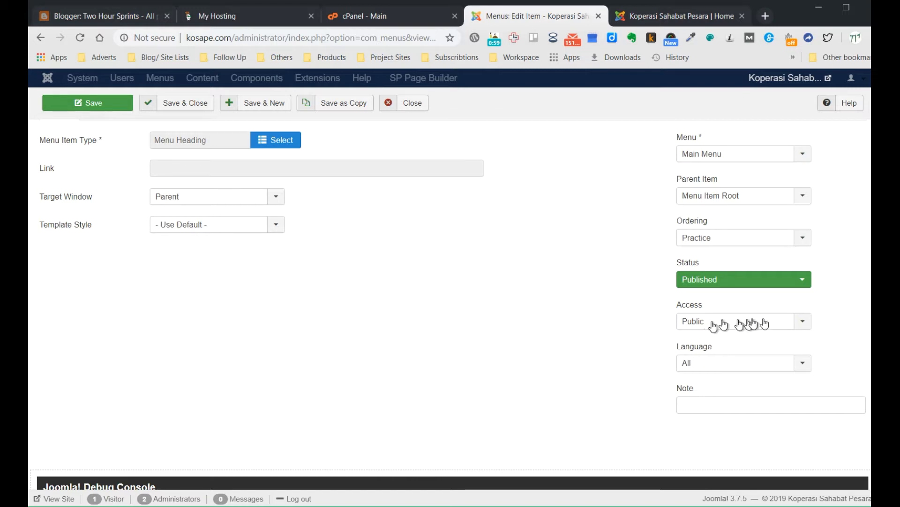
pyautogui.click(803, 322)
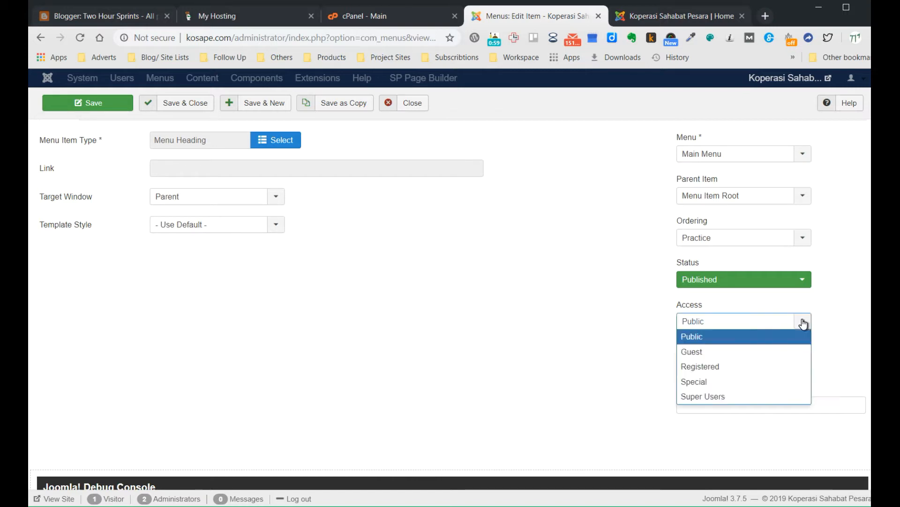
pyautogui.click(769, 382)
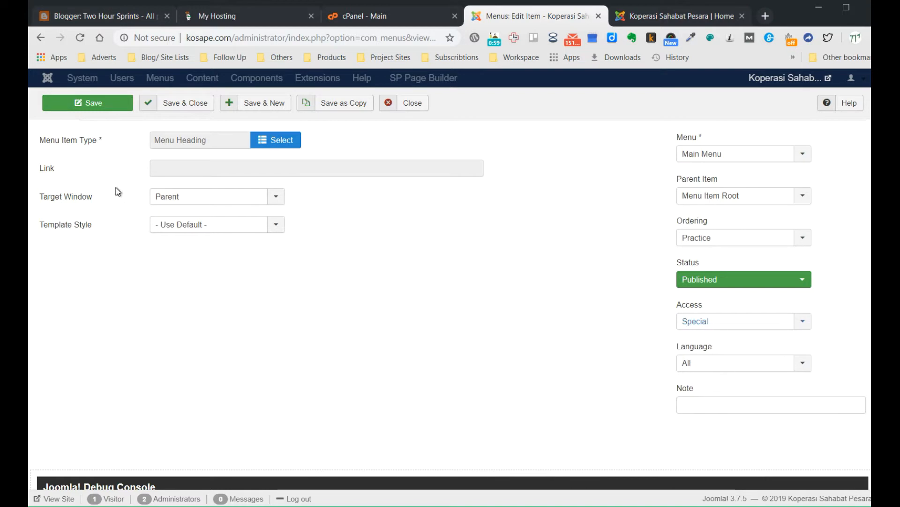
pyautogui.click(200, 108)
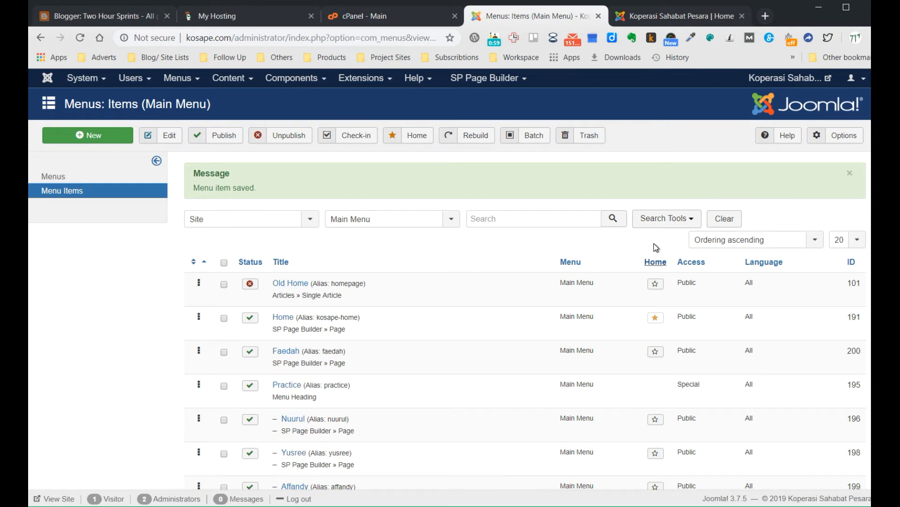
# Close the administration page and log out of the public site to check the navigation shown to visitors.
pyautogui.click(651, 25)
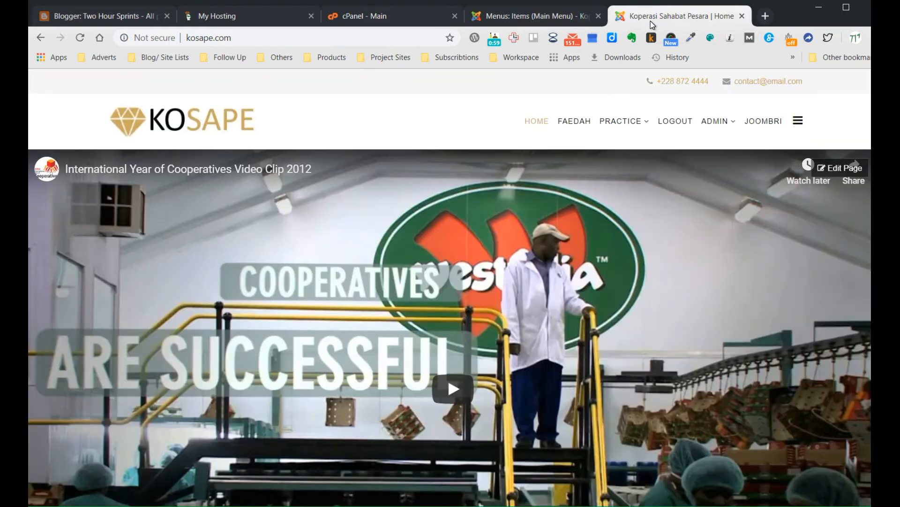
pyautogui.click(598, 17)
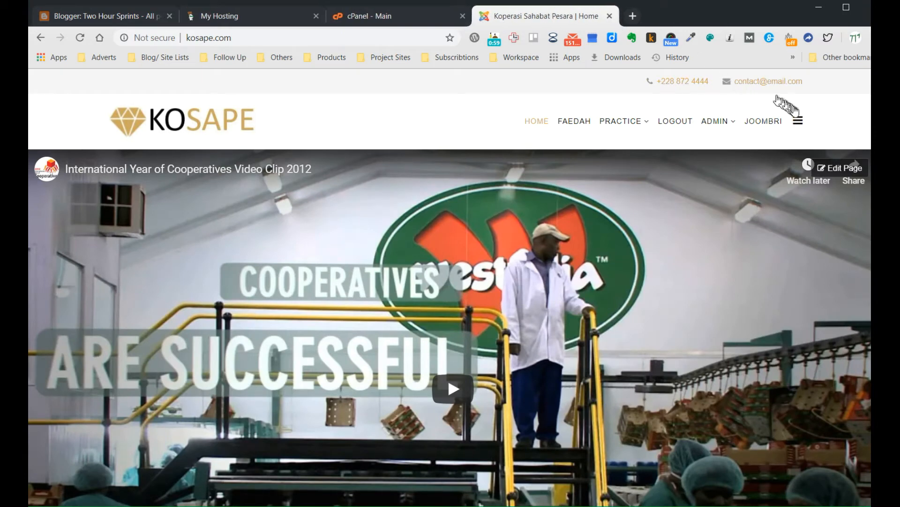
pyautogui.click(683, 124)
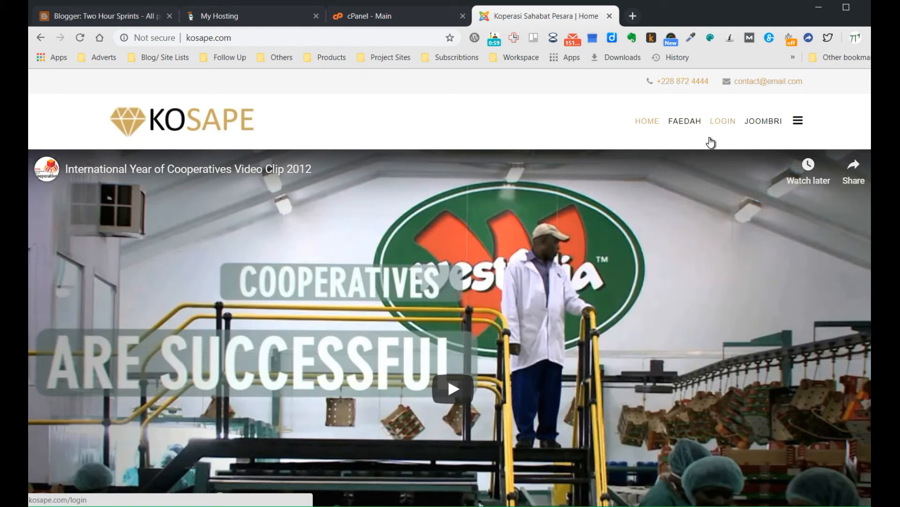
# Log back in to the public site with the saved administrator credentials to check the navigation for that account.
pyautogui.click(723, 121)
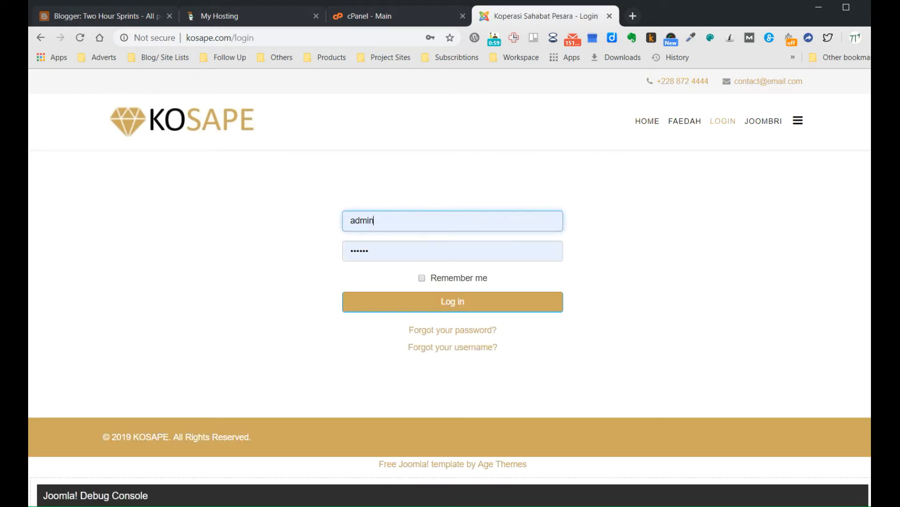
pyautogui.click(418, 307)
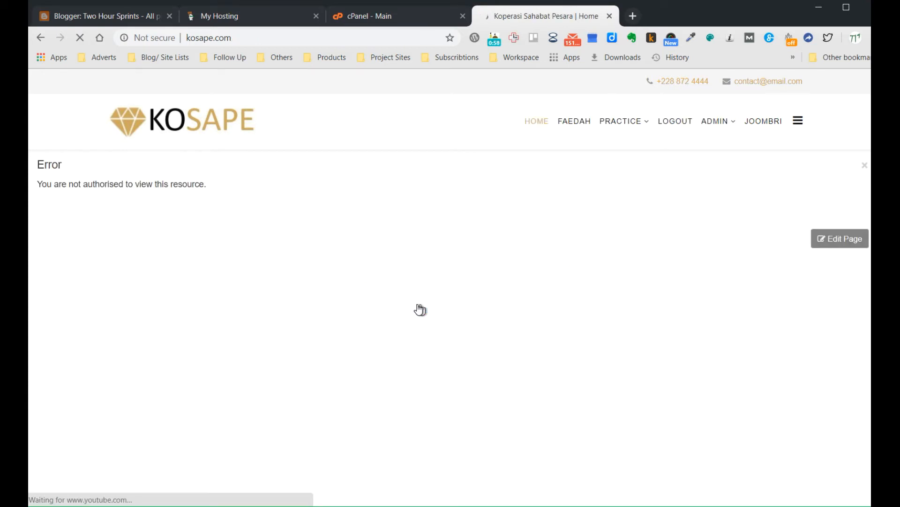
# Dismiss the authorisation error on the public site and open the Joomla administration page from the site's navigation.
pyautogui.moveTo(622, 129)
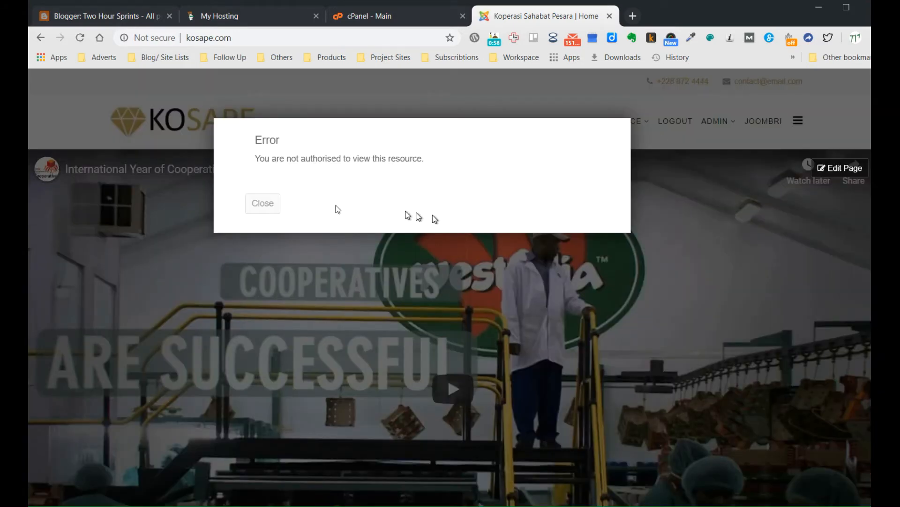
pyautogui.click(272, 199)
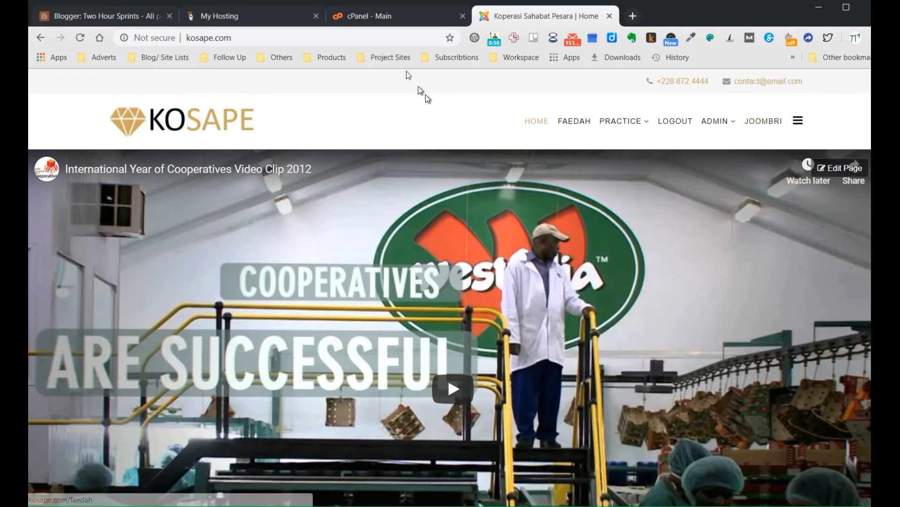
pyautogui.click(392, 18)
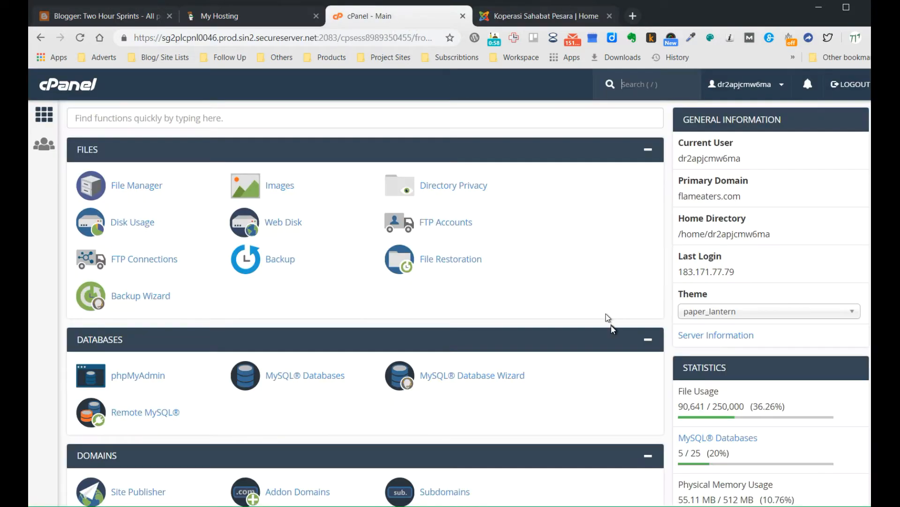
pyautogui.click(520, 19)
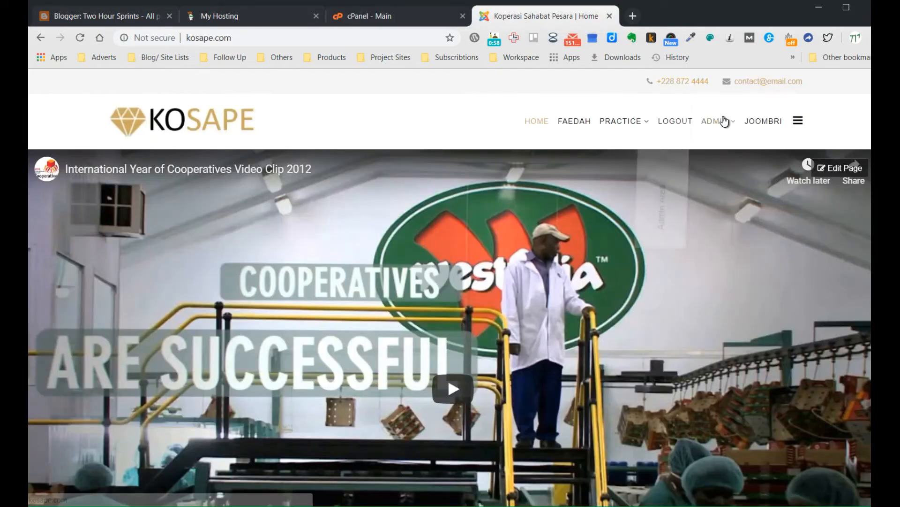
pyautogui.moveTo(725, 121)
pyautogui.click(728, 176)
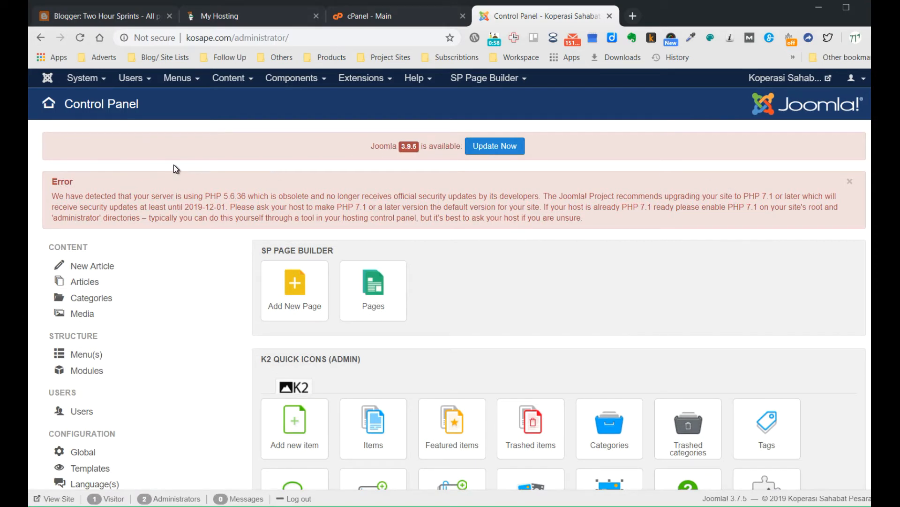
pyautogui.click(199, 85)
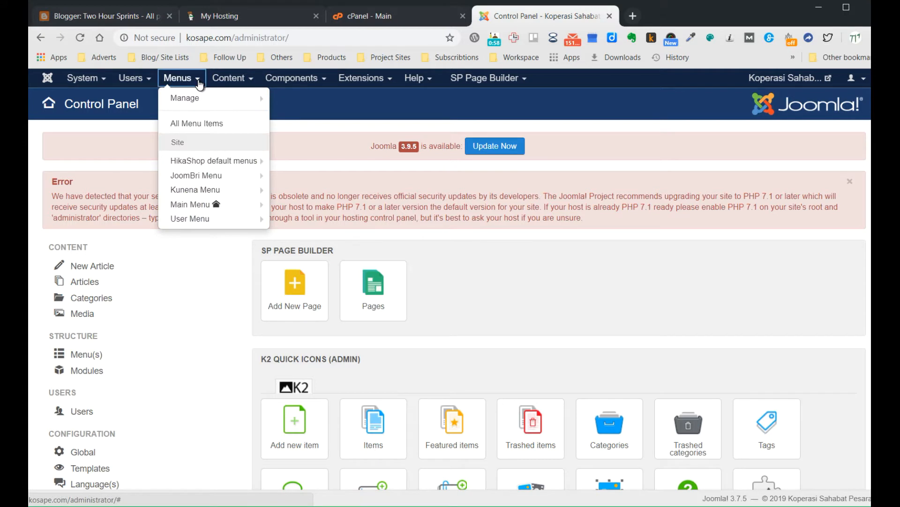
pyautogui.moveTo(195, 205)
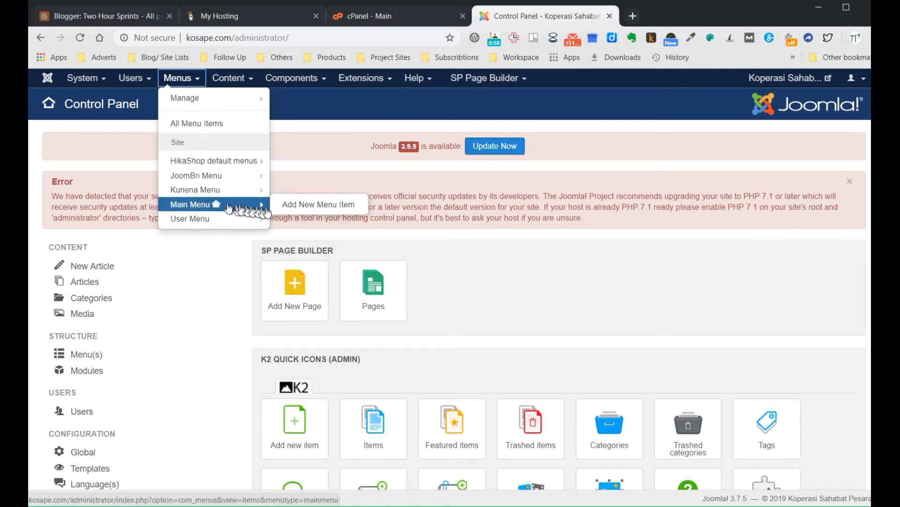
pyautogui.click(288, 211)
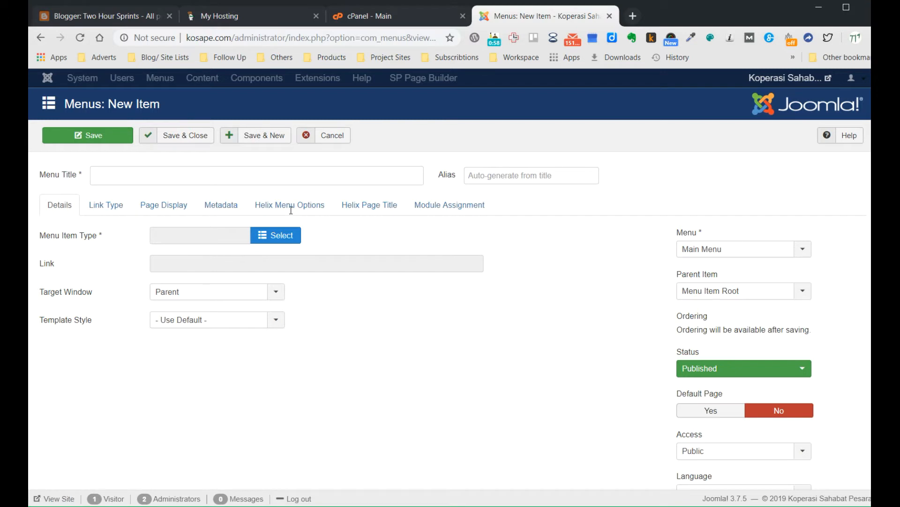
pyautogui.click(297, 178)
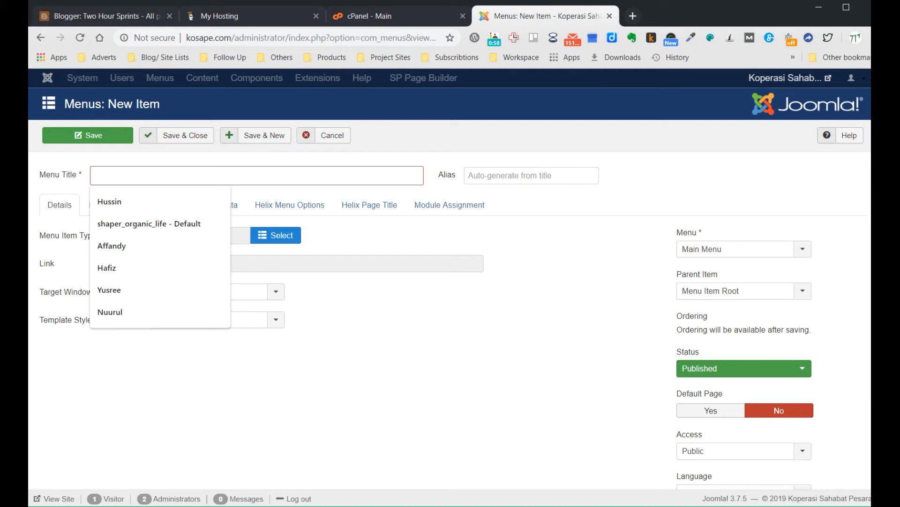
pyautogui.write('Yuran')
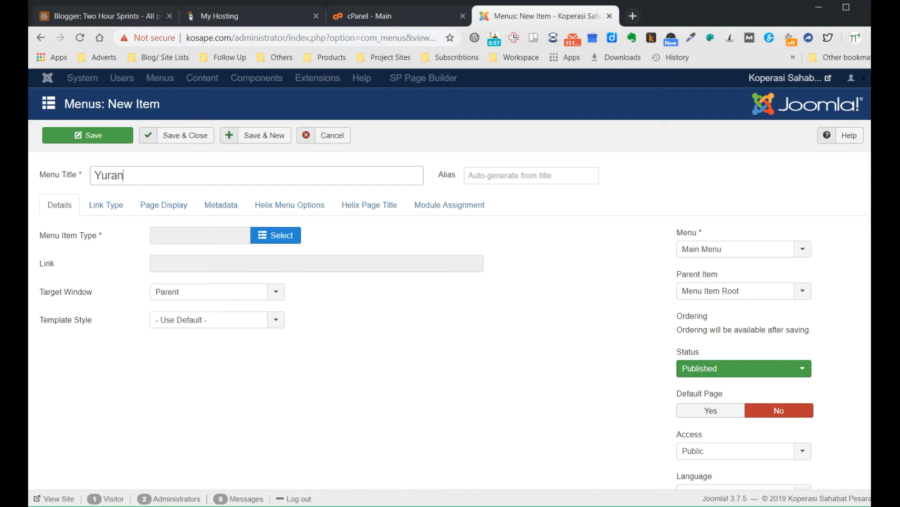
pyautogui.write('& Deposi')
pyautogui.press('BackSpace')
pyautogui.press('BackSpace')
pyautogui.press('BackSpace')
pyautogui.press('BackSpace')
pyautogui.press('BackSpace')
pyautogui.press('BackSpace')
pyautogui.press('BackSpace')
pyautogui.press('BackSpace')
pyautogui.moveTo(281, 205); pyautogui.dragTo(364, 352)
pyautogui.click(290, 239)
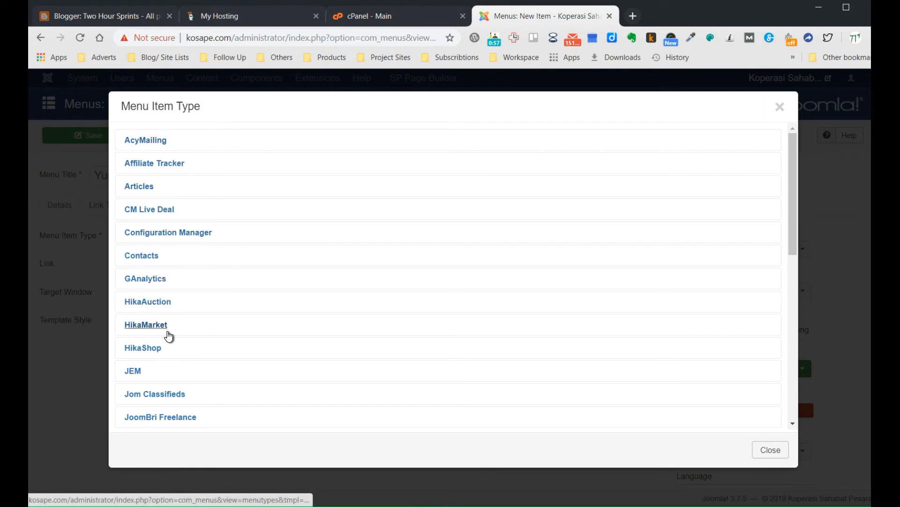
pyautogui.scroll(-5, 169, 333)
pyautogui.scroll(-2, 168, 337)
pyautogui.scroll(3, 168, 337)
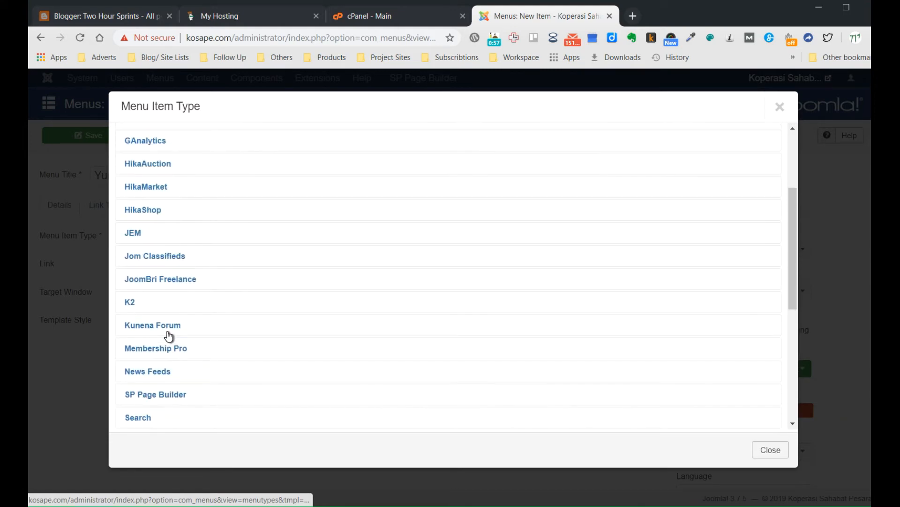
pyautogui.scroll(3, 169, 336)
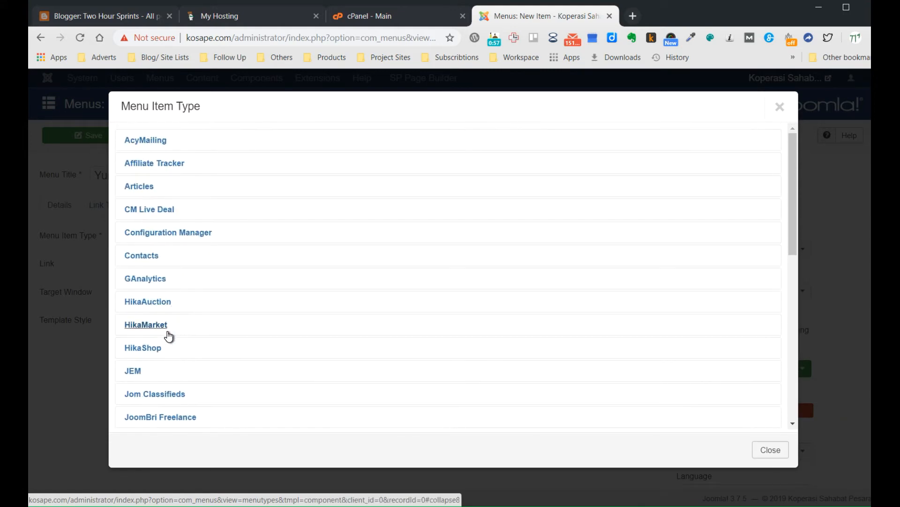
pyautogui.click(780, 108)
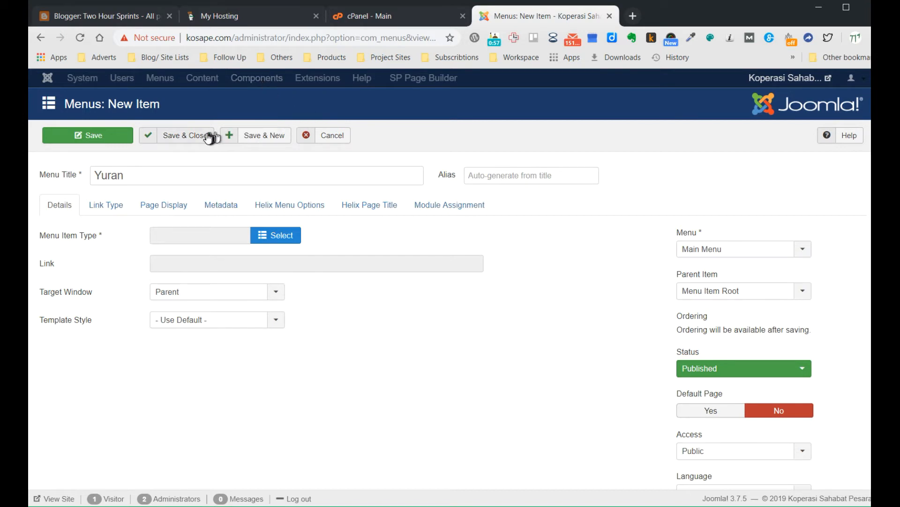
pyautogui.click(325, 137)
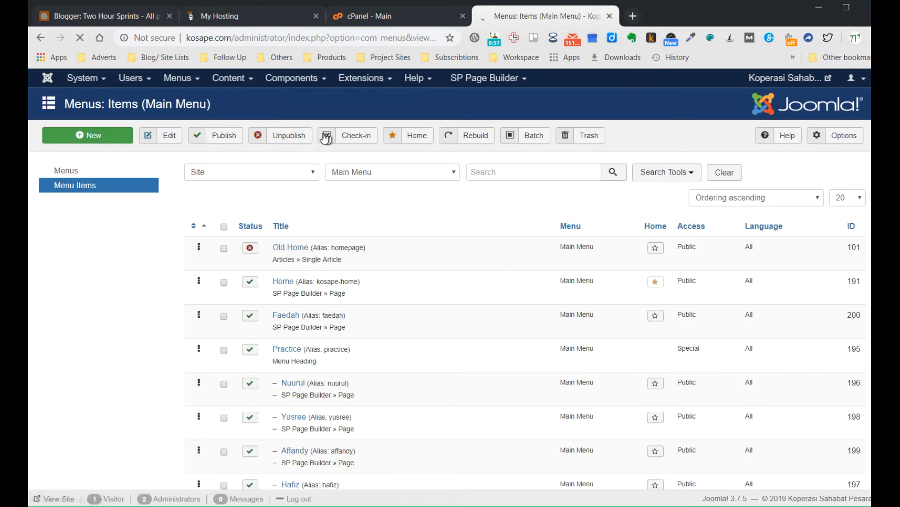
pyautogui.click(328, 87)
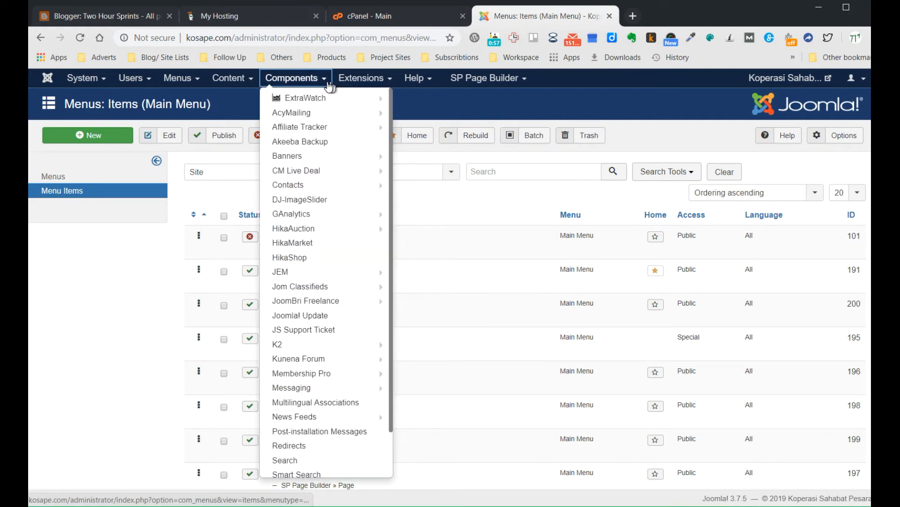
pyautogui.scroll(-1, 314, 246)
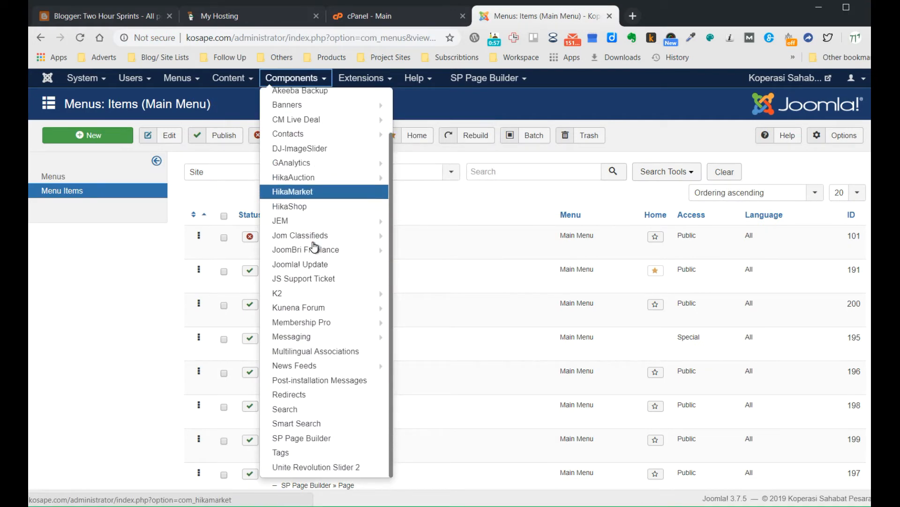
pyautogui.scroll(1, 314, 246)
pyautogui.moveTo(298, 417)
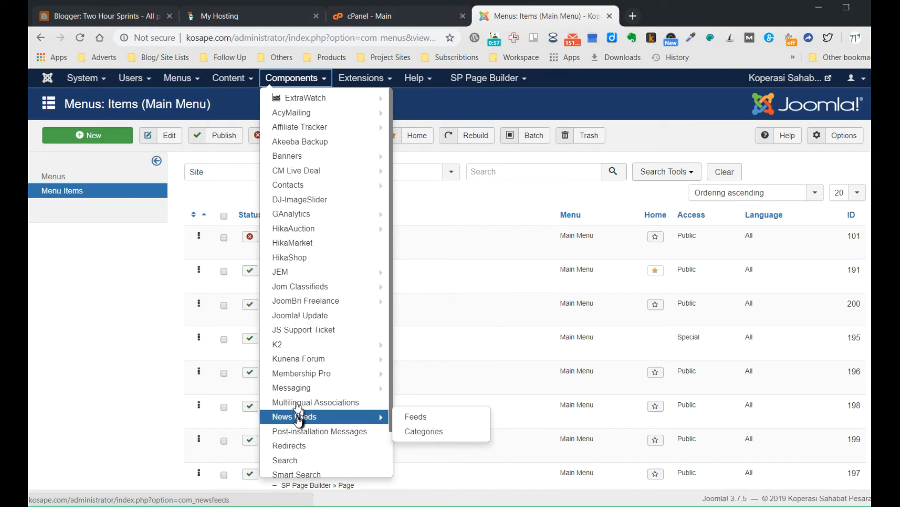
pyautogui.moveTo(314, 278)
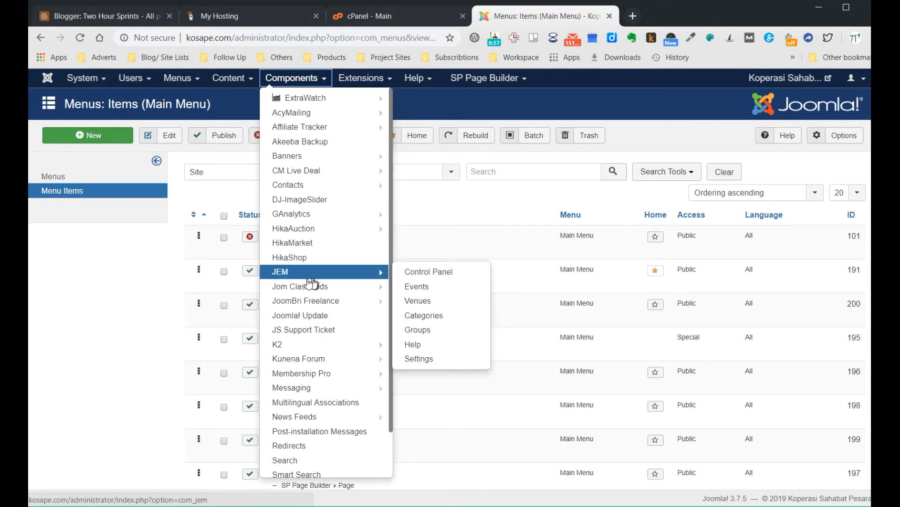
pyautogui.click(123, 326)
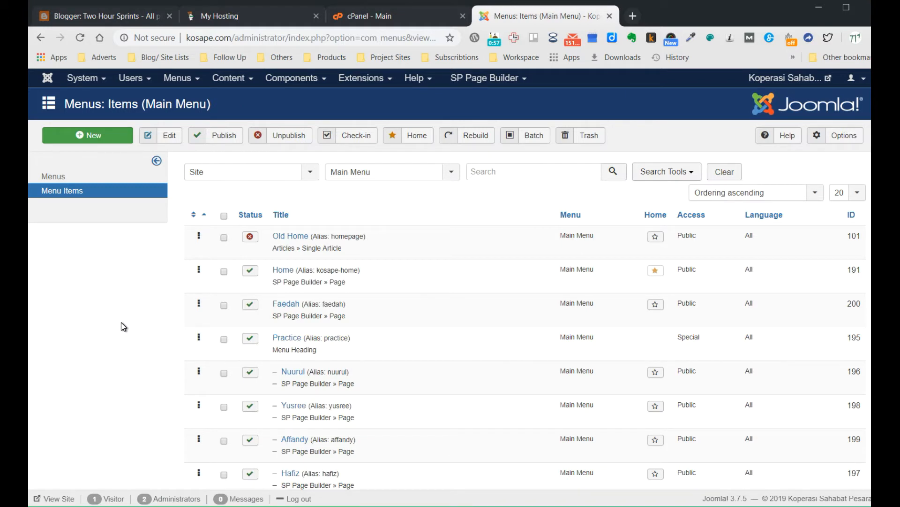
# Start a new menu item in the Main Menu with the title Kedai.
pyautogui.click(107, 139)
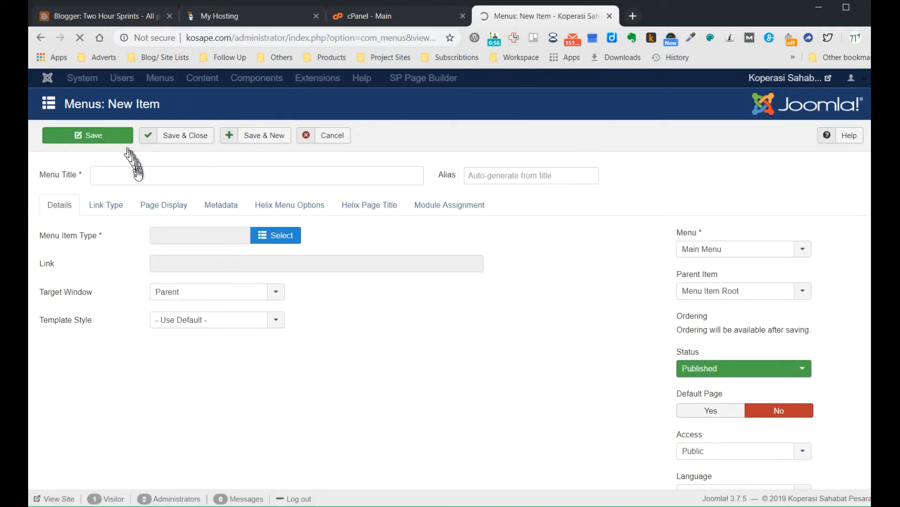
pyautogui.click(141, 177)
pyautogui.write('Yuran')
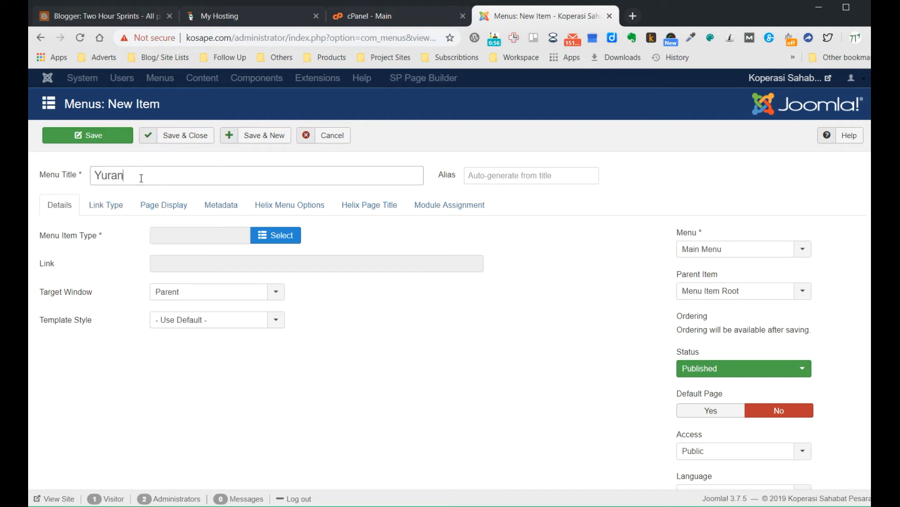
pyautogui.click(276, 235)
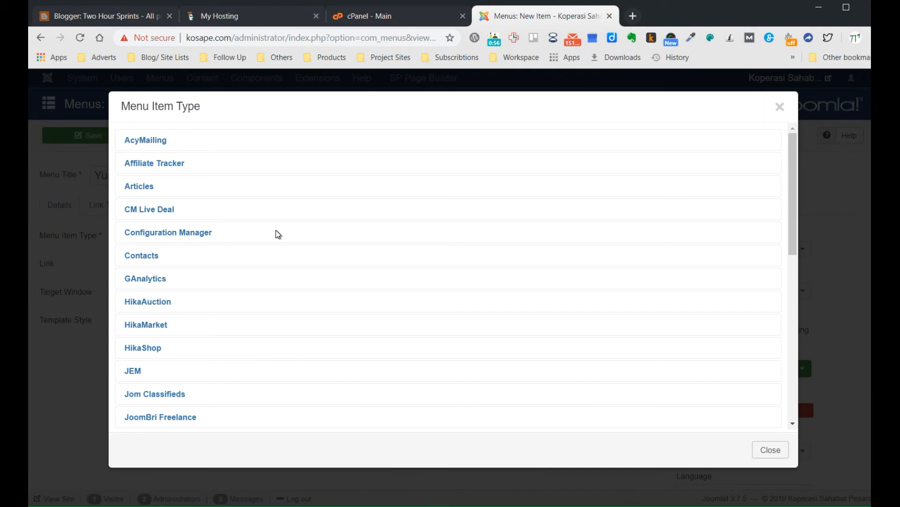
pyautogui.click(776, 113)
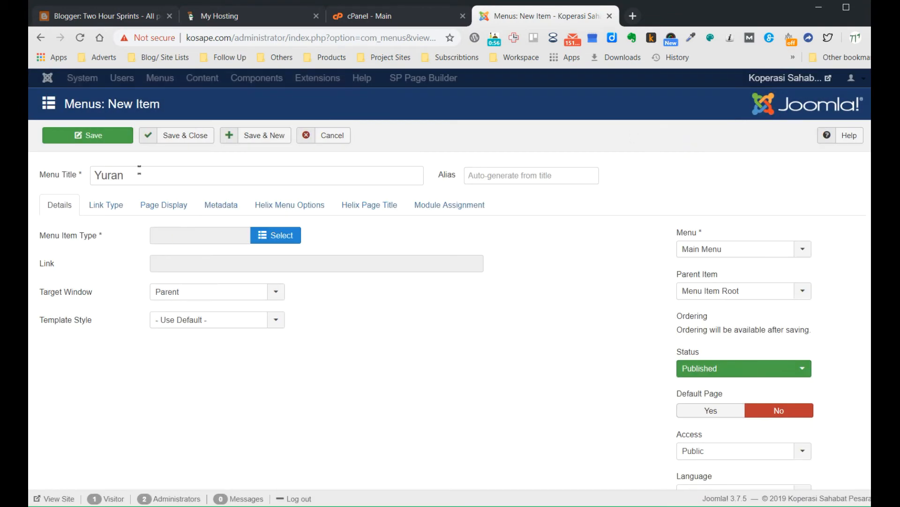
pyautogui.doubleClick(109, 174)
pyautogui.write('Kedai')
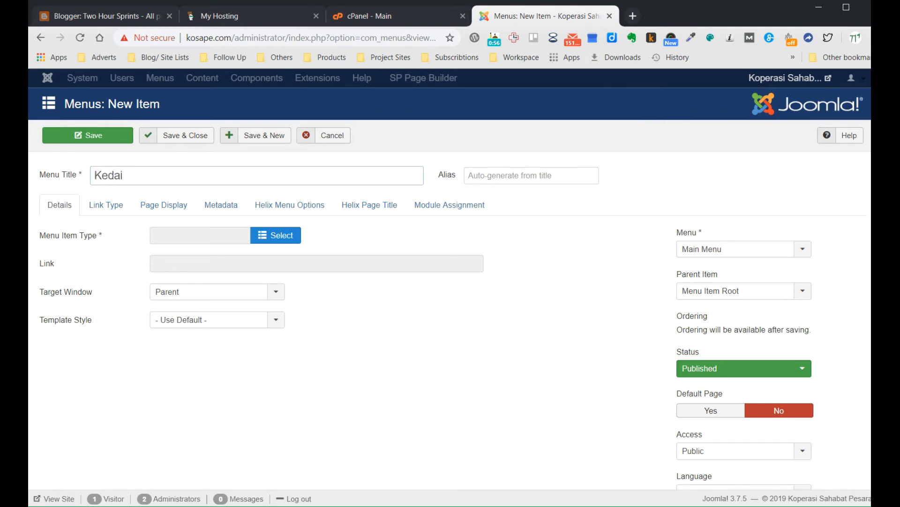
# Set the Kedai item's type to the HikaShop Categories listing and save the item.
pyautogui.click(268, 235)
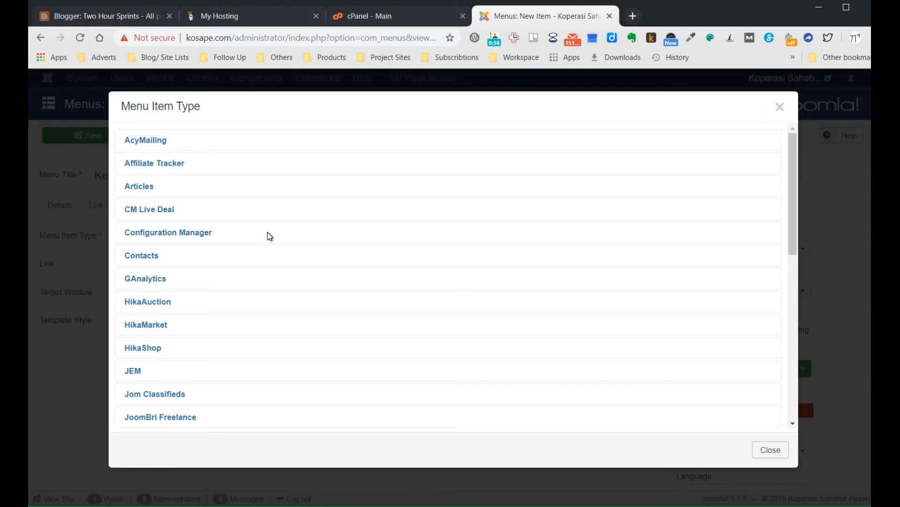
pyautogui.click(158, 348)
pyautogui.scroll(-4, 249, 348)
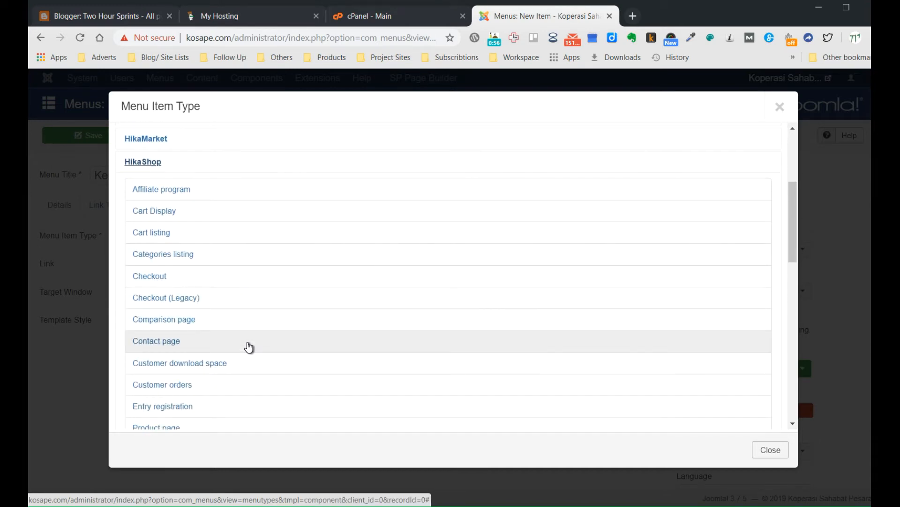
pyautogui.click(169, 256)
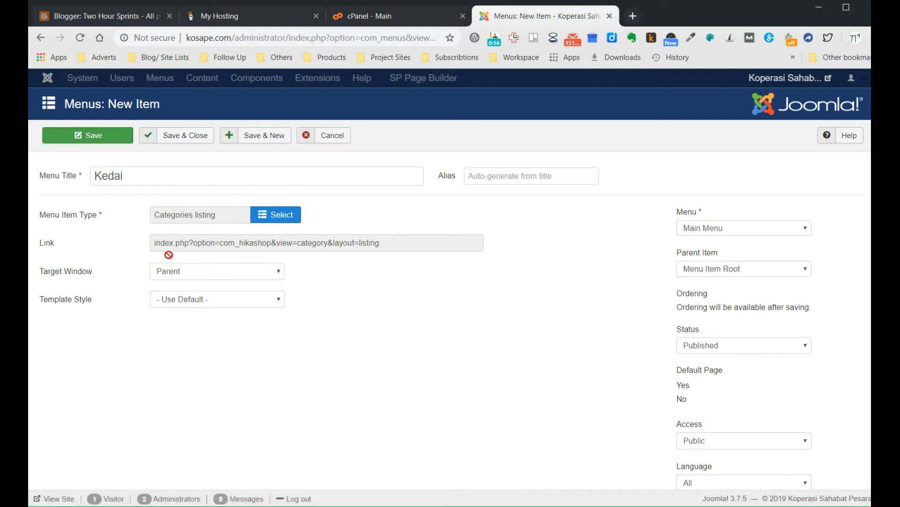
pyautogui.click(104, 142)
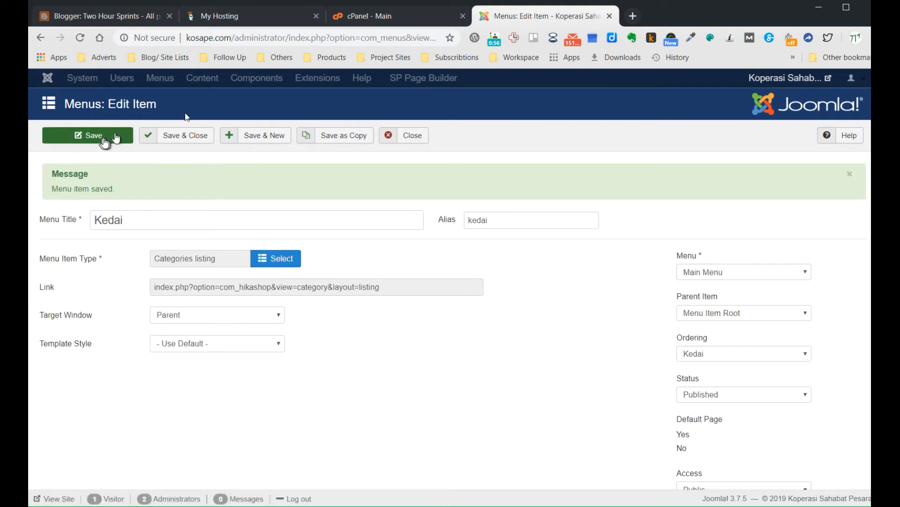
# Open the public site to check where Kedai sits in the navigation, and return to editing the item.
pyautogui.click(753, 87)
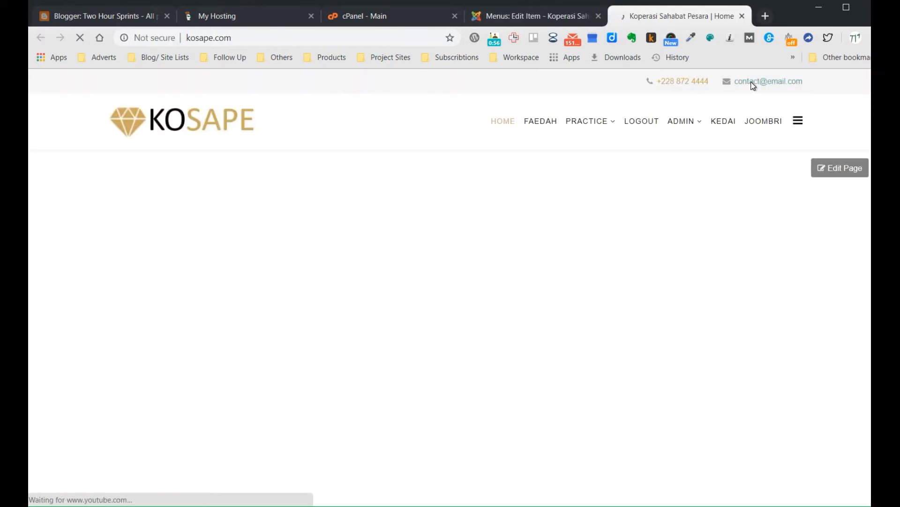
pyautogui.moveTo(581, 149)
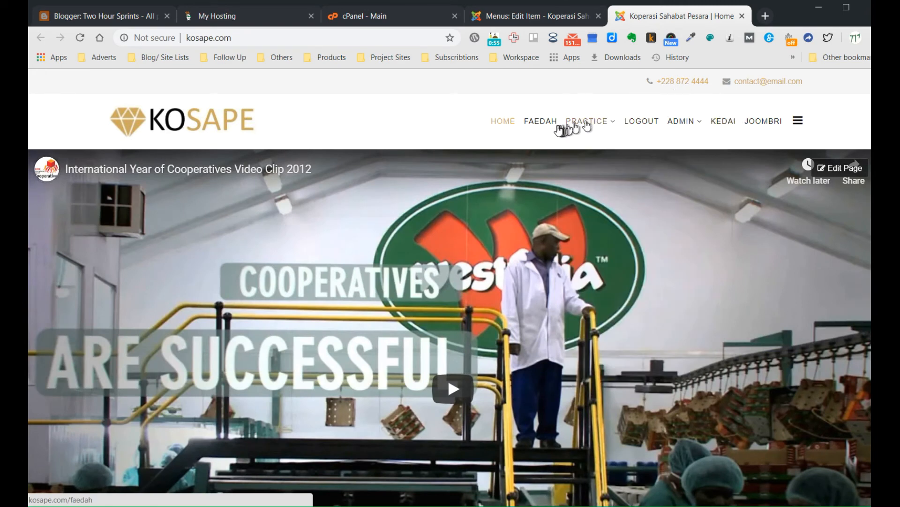
pyautogui.click(521, 19)
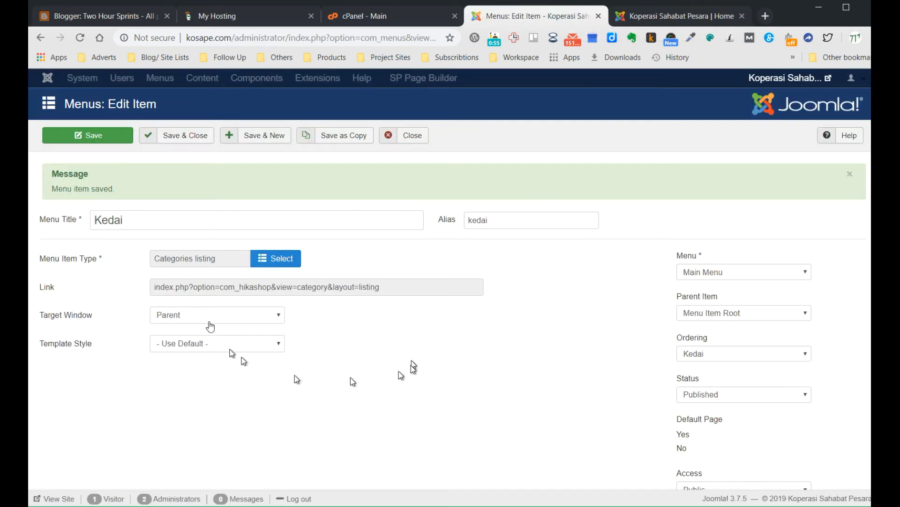
# Set the Kedai item's ordering to follow Faedah in the Main Menu and save the item.
pyautogui.scroll(-4, 441, 388)
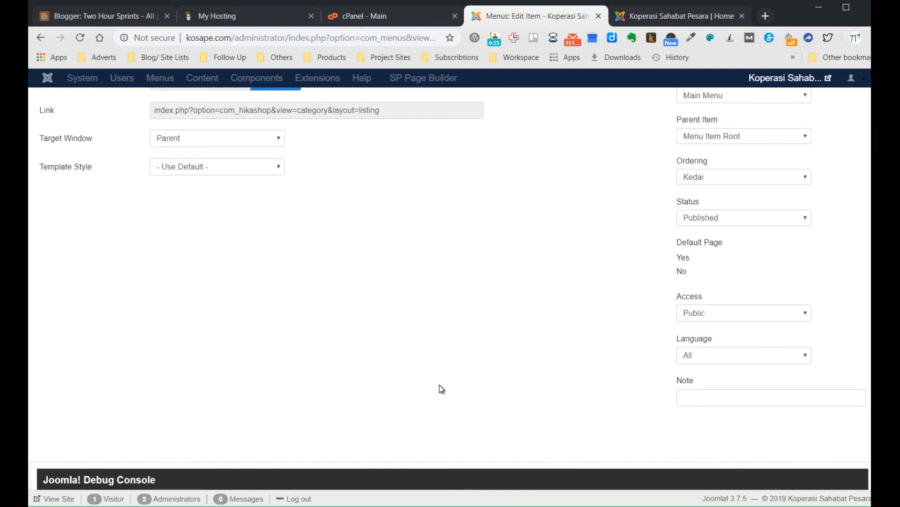
pyautogui.scroll(2, 441, 388)
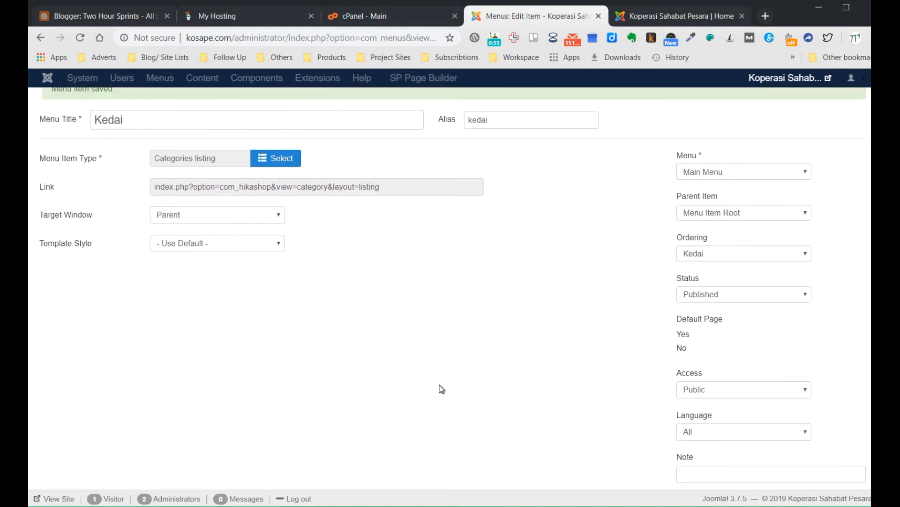
pyautogui.click(808, 254)
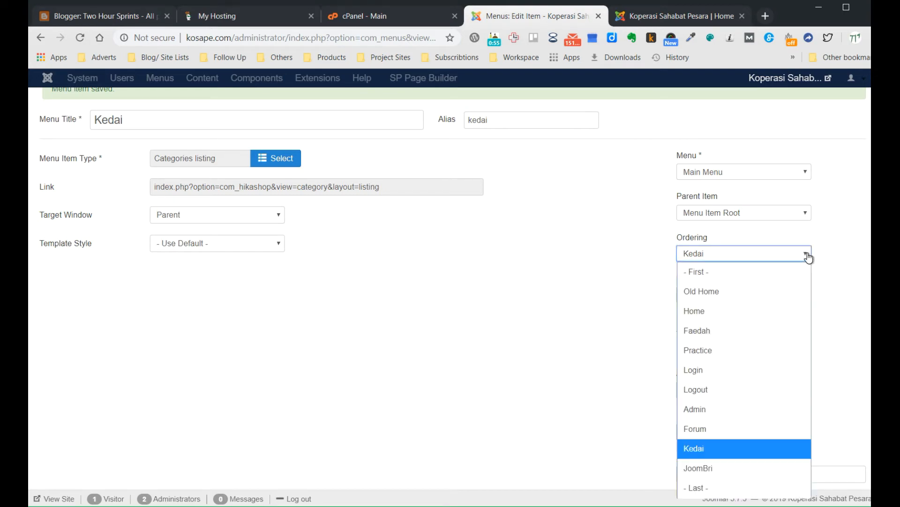
pyautogui.click(765, 329)
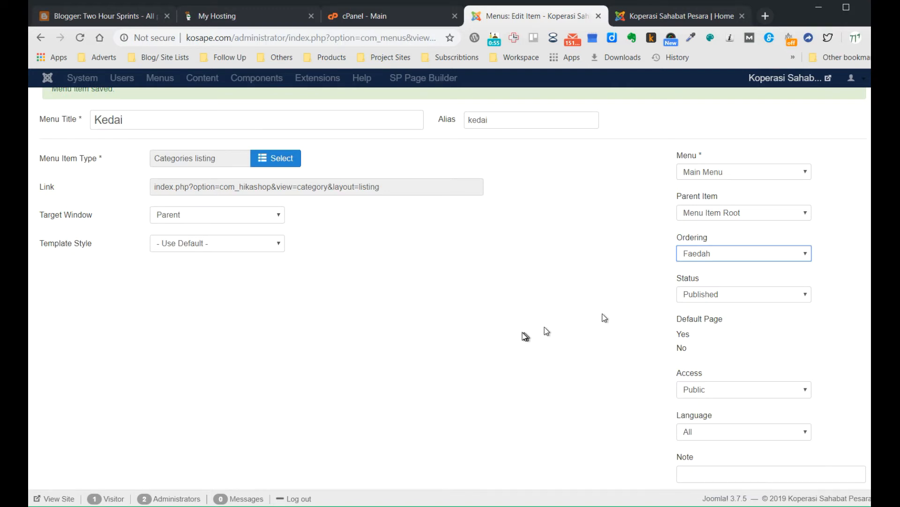
pyautogui.scroll(2, 523, 336)
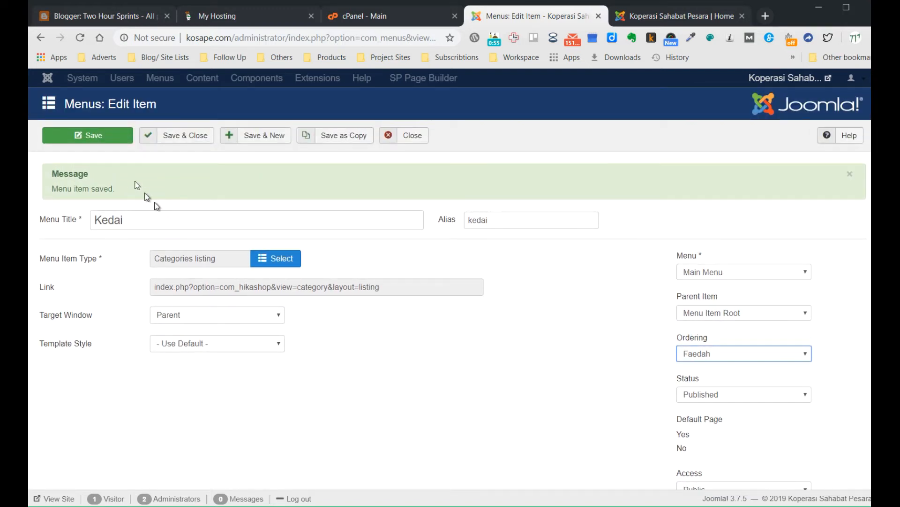
pyautogui.click(108, 139)
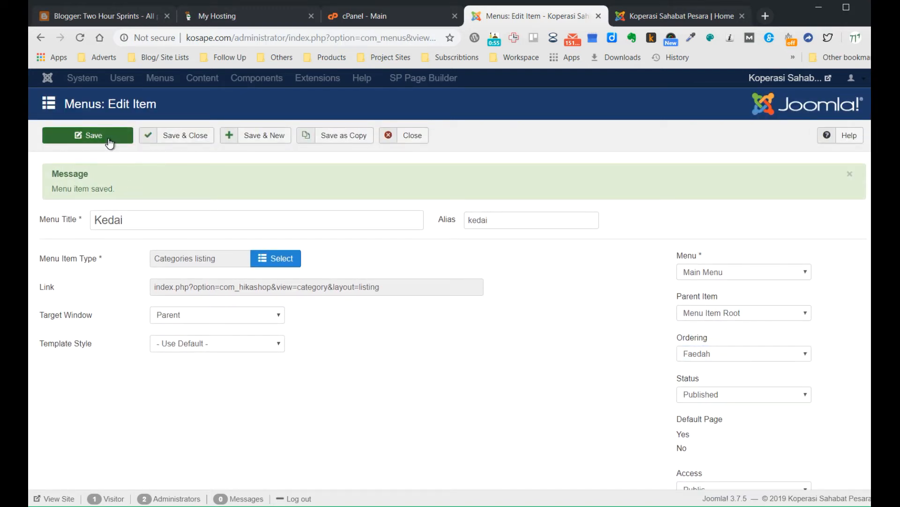
pyautogui.click(110, 141)
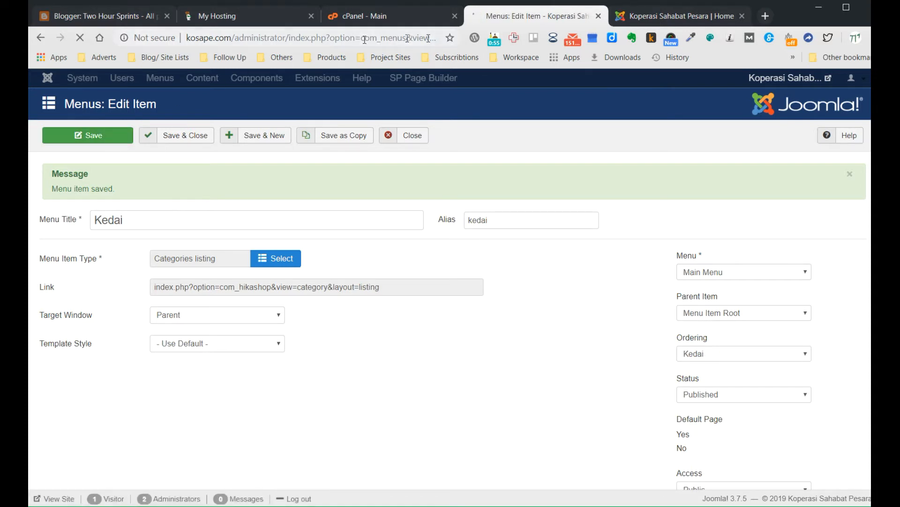
# Reload the public site to check Kedai's place in the navigation, and return to editing the item.
pyautogui.click(635, 18)
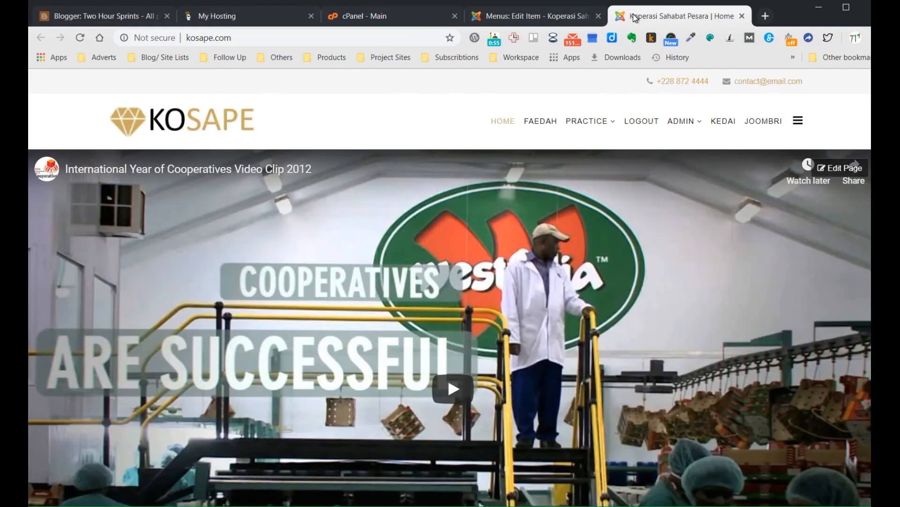
pyautogui.click(83, 41)
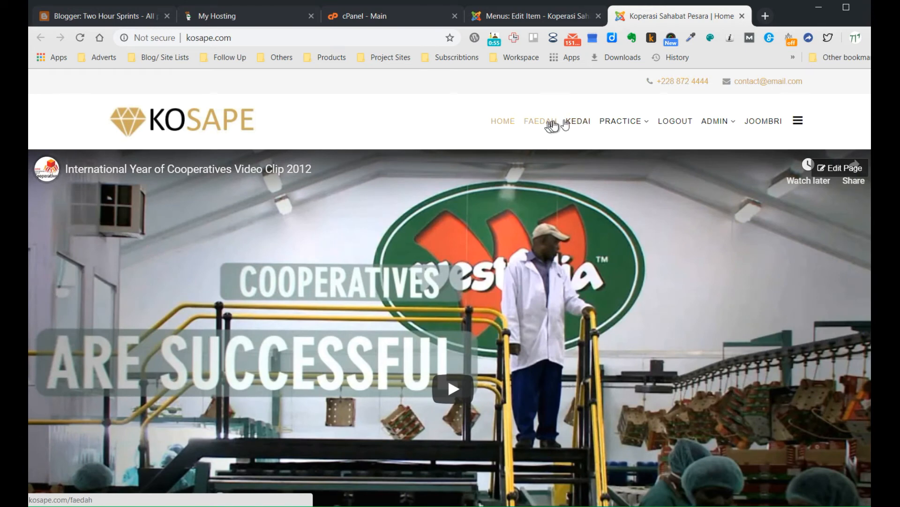
pyautogui.click(490, 18)
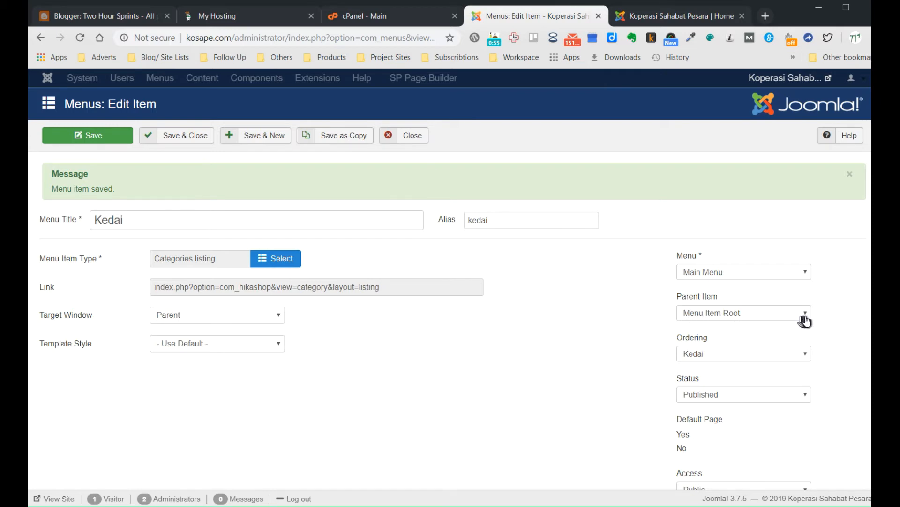
pyautogui.click(689, 16)
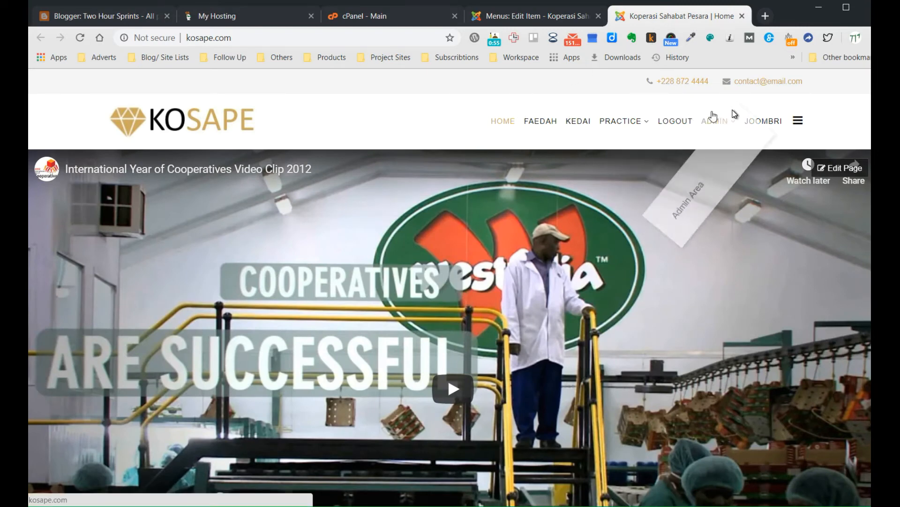
pyautogui.click(520, 15)
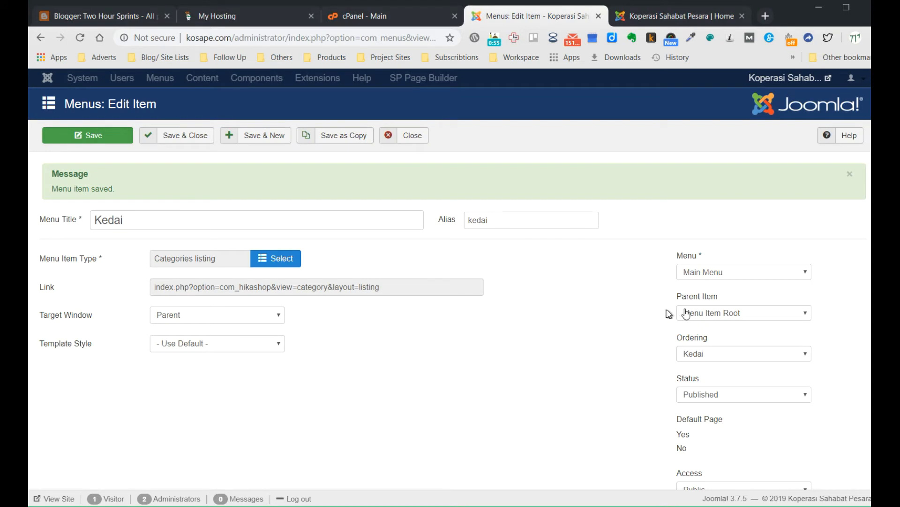
# Set Faedah as the parent of the Kedai item and save the item.
pyautogui.click(806, 315)
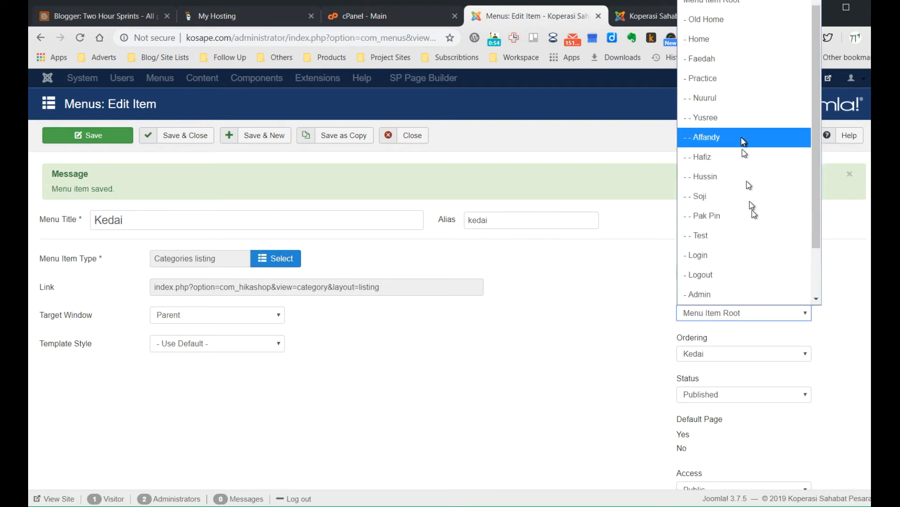
pyautogui.click(734, 68)
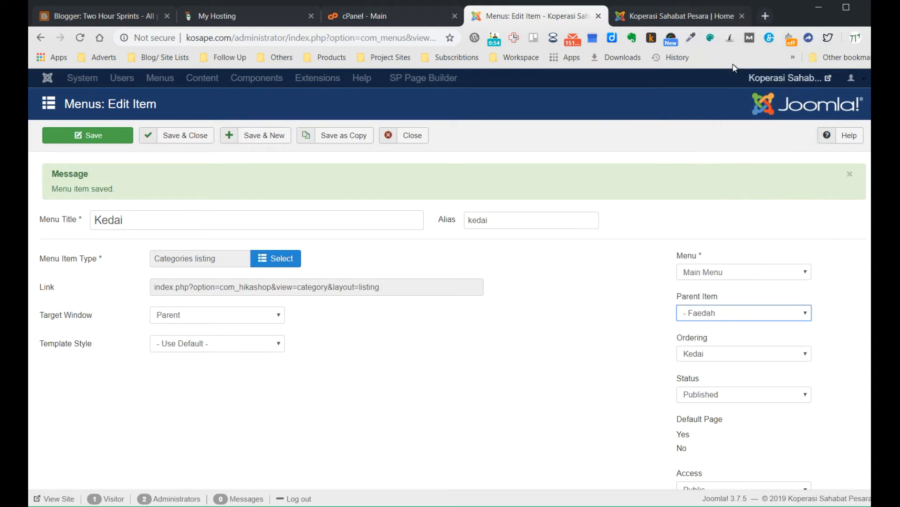
pyautogui.click(118, 140)
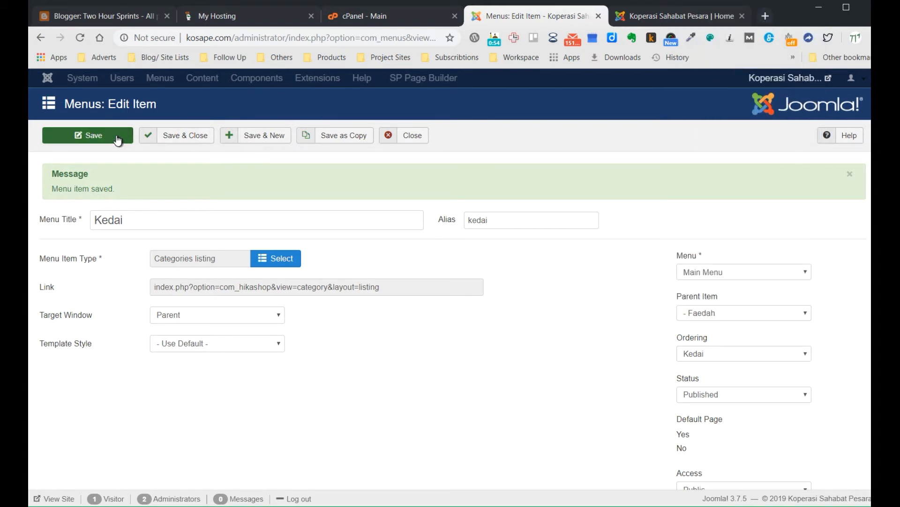
pyautogui.click(119, 140)
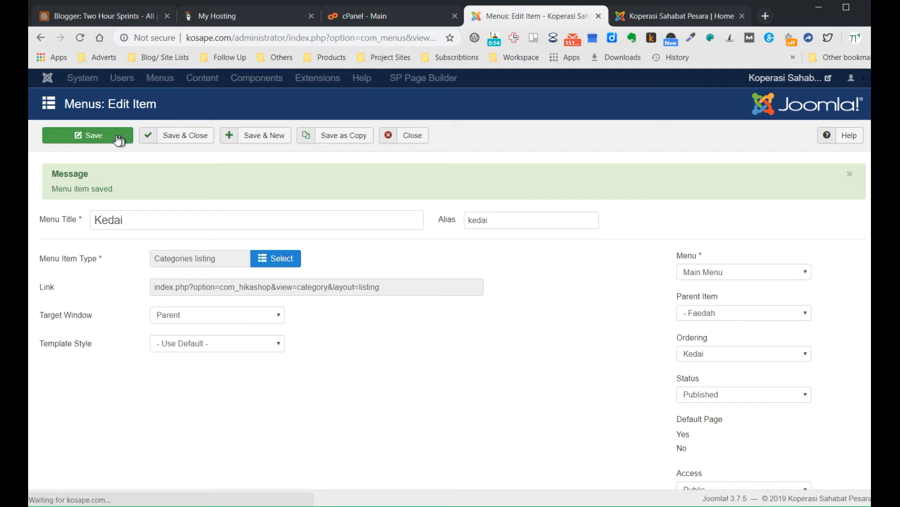
# Reload the public site to inspect the submenu under Faedah, and return to editing the Kedai item.
pyautogui.click(637, 14)
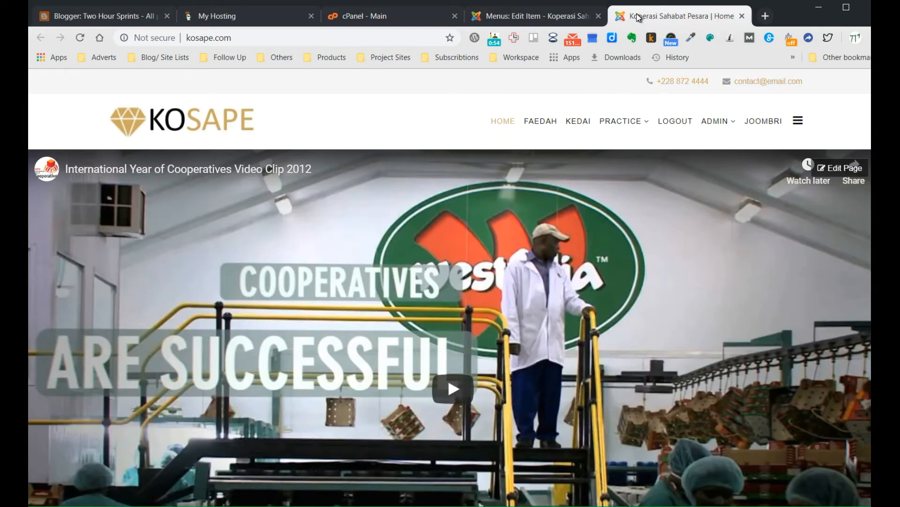
pyautogui.click(81, 38)
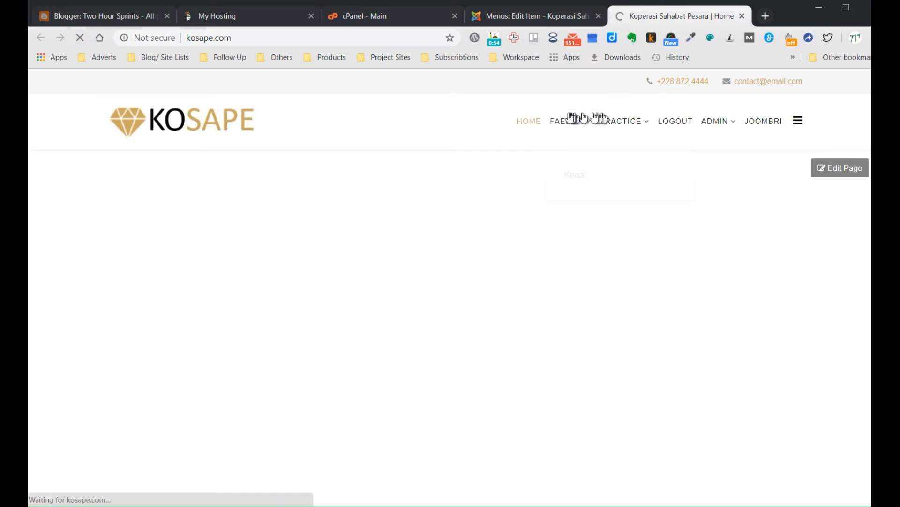
pyautogui.moveTo(570, 118)
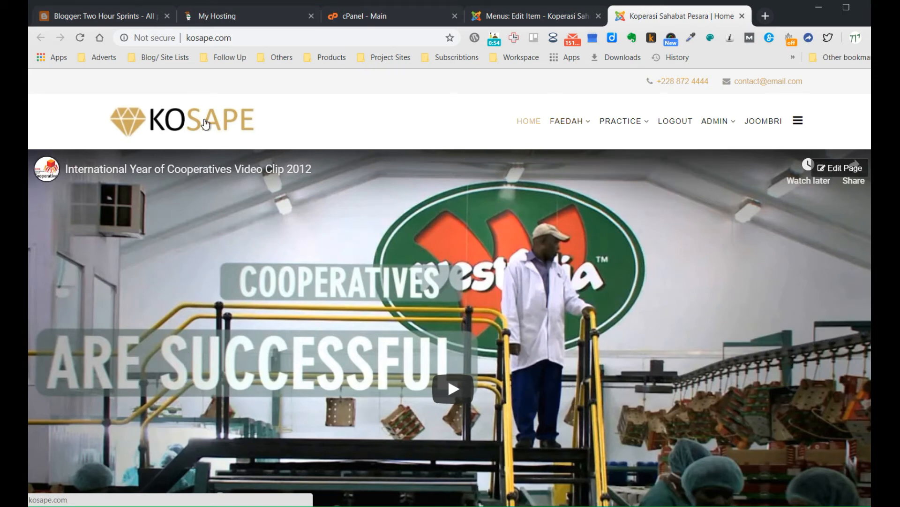
pyautogui.click(502, 15)
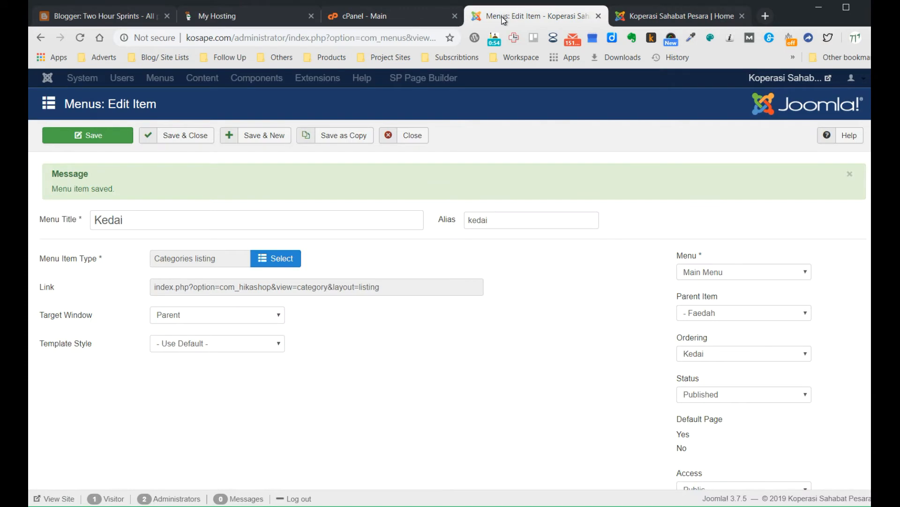
# Set the Kedai item's parent back to Menu Item Root and save the item.
pyautogui.click(806, 313)
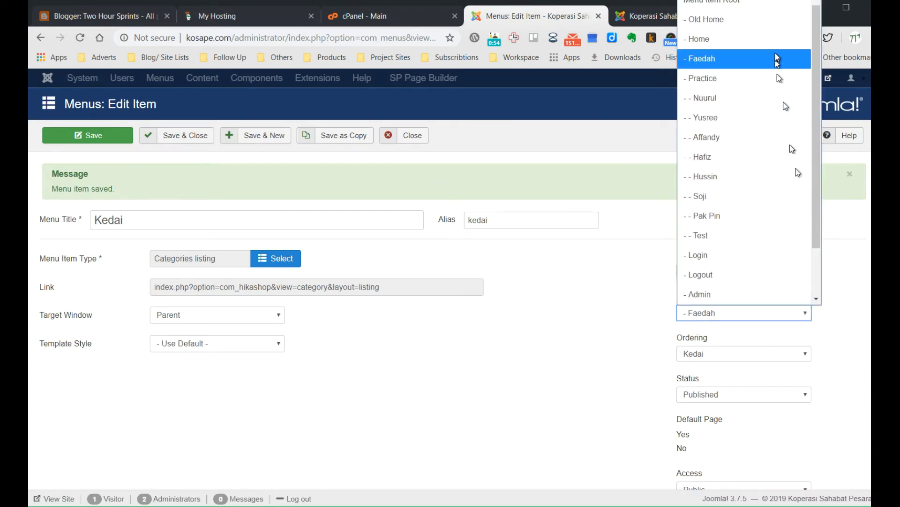
pyautogui.click(768, 7)
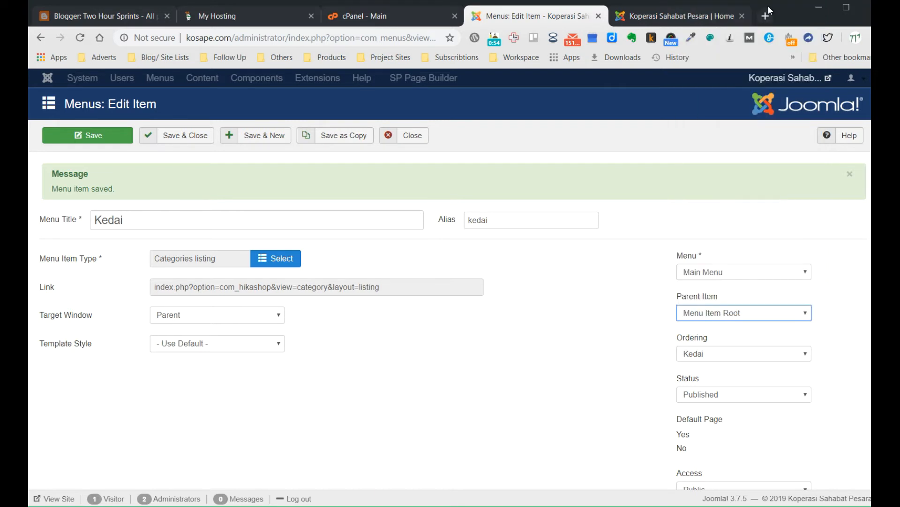
pyautogui.click(111, 137)
pyautogui.click(112, 137)
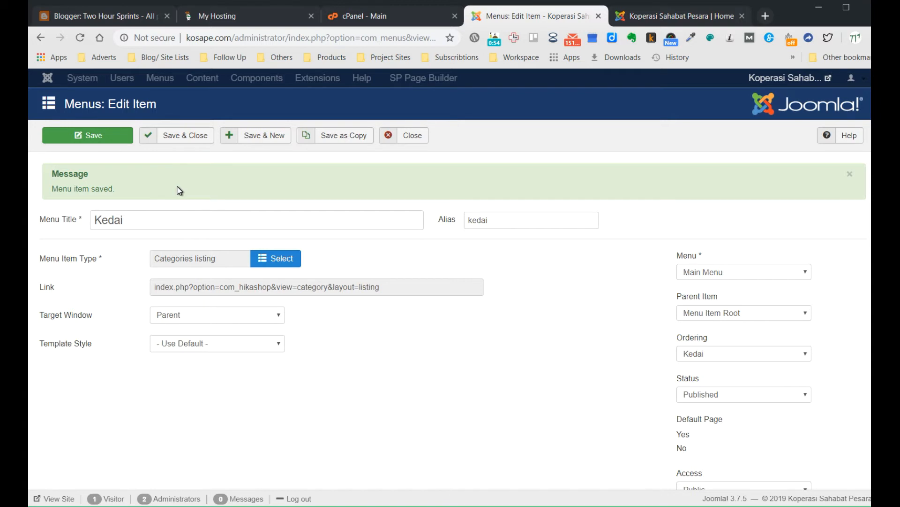
# Save and close the Kedai item to return to the Main Menu items list.
pyautogui.scroll(-4, 178, 190)
pyautogui.scroll(4, 178, 191)
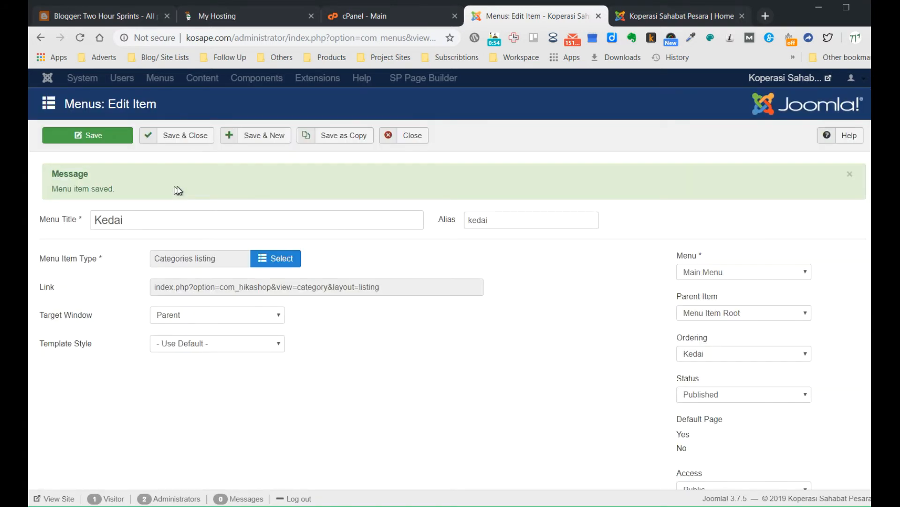
pyautogui.click(183, 141)
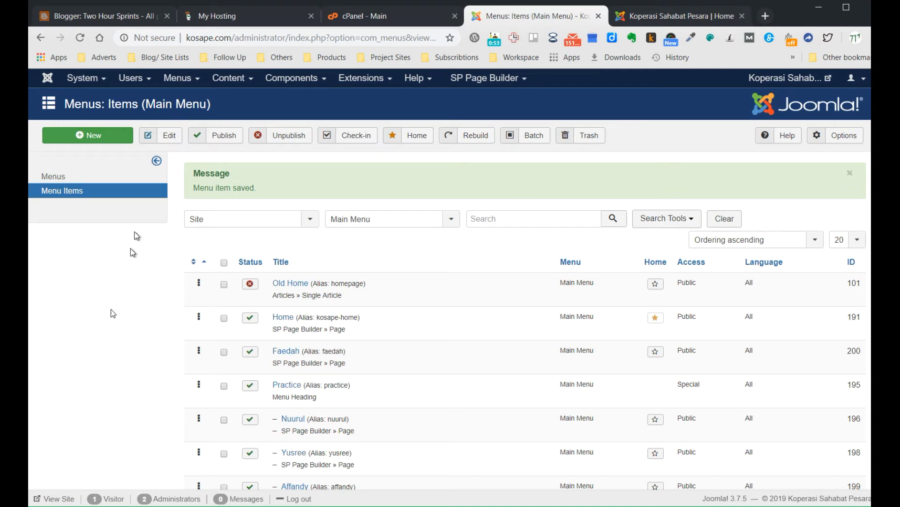
# Look through the Main Menu items list for Kedai and reopen that item for editing.
pyautogui.scroll(-2, 108, 331)
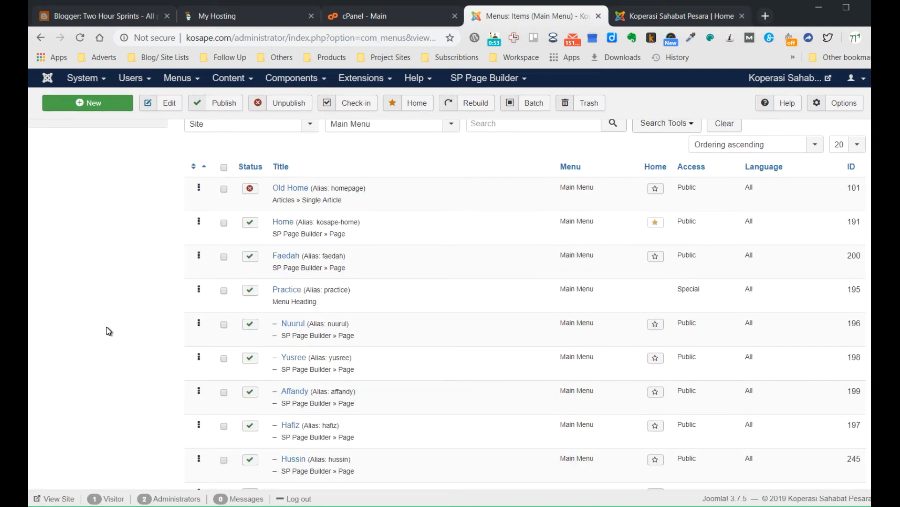
pyautogui.scroll(-3, 108, 330)
pyautogui.scroll(-1, 107, 329)
pyautogui.scroll(-4, 106, 326)
pyautogui.scroll(10, 106, 327)
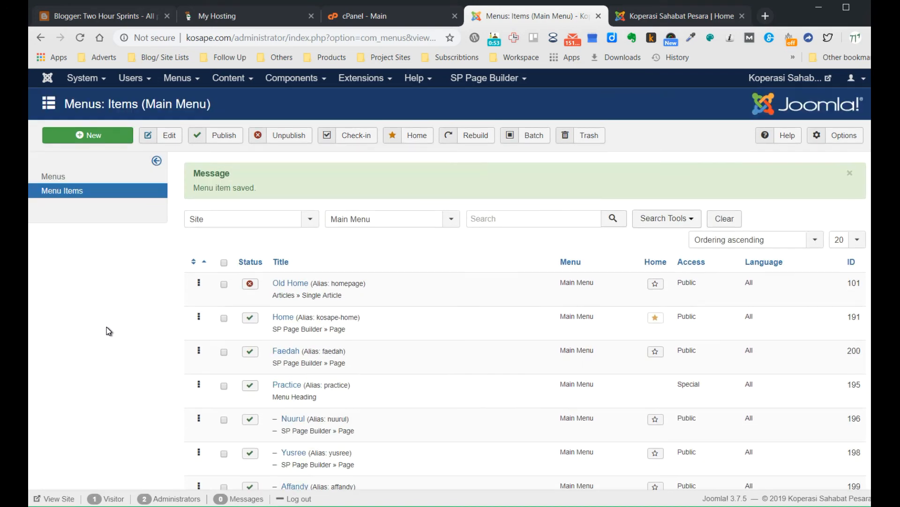
pyautogui.scroll(-8, 109, 332)
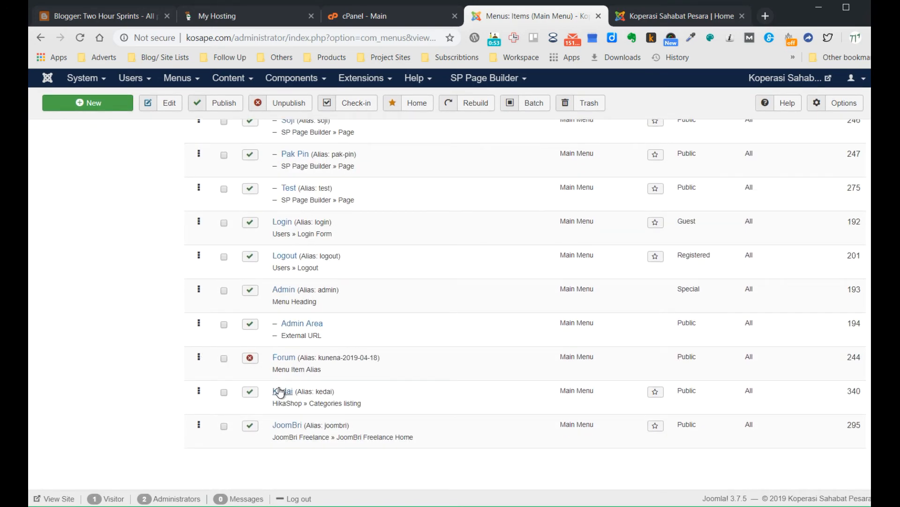
pyautogui.click(280, 392)
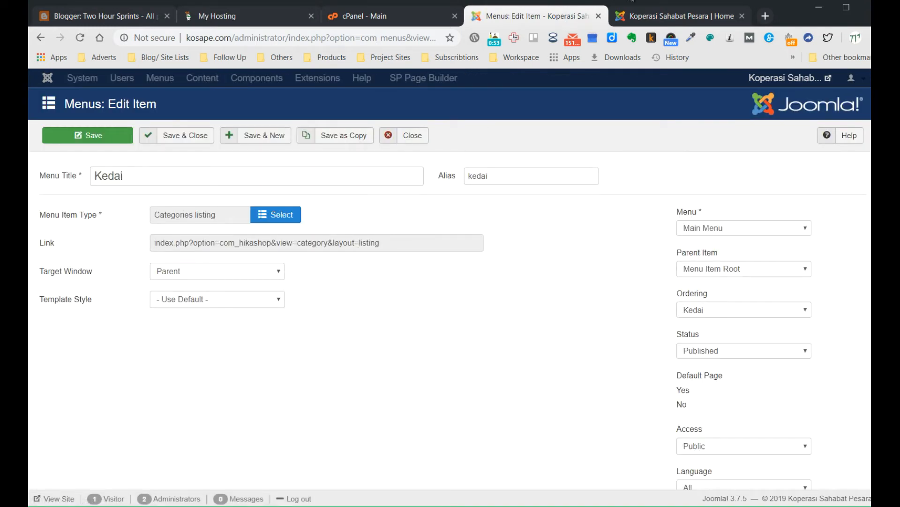
# Reload the public site and open the Kedai shop page from its navigation.
pyautogui.click(643, 11)
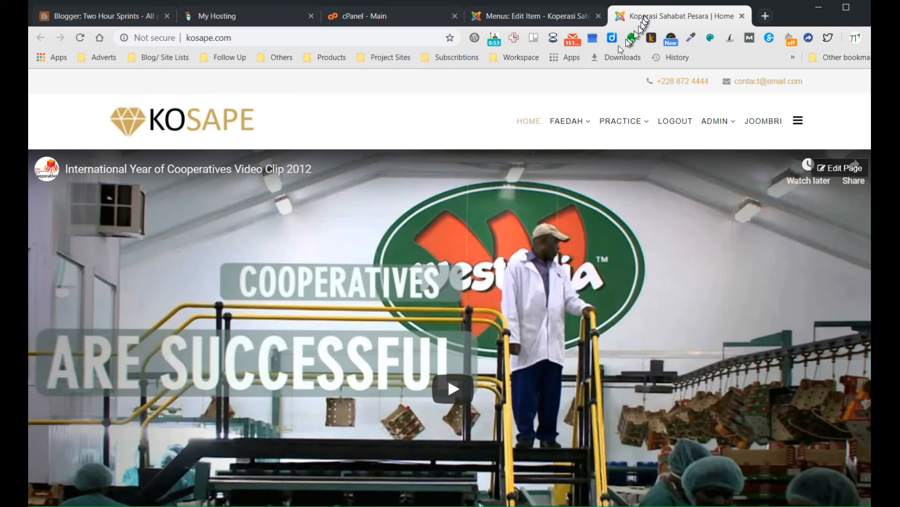
pyautogui.click(81, 38)
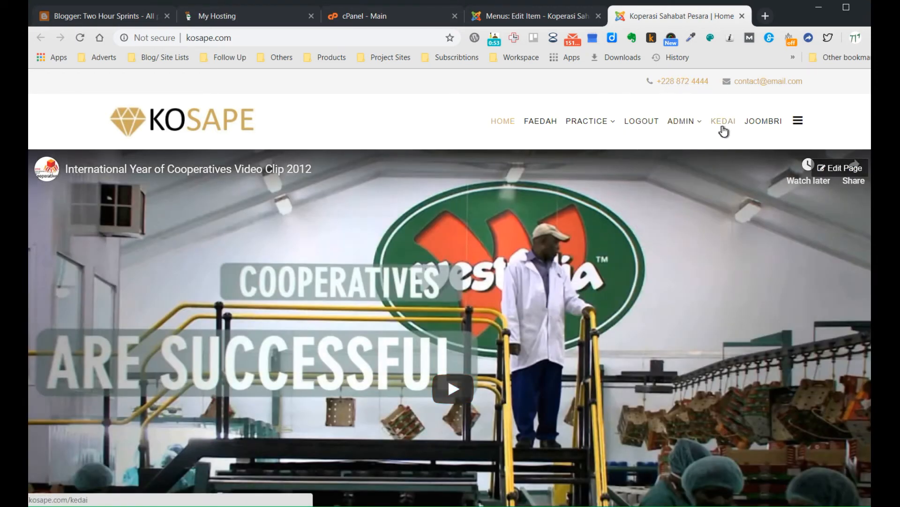
pyautogui.click(724, 123)
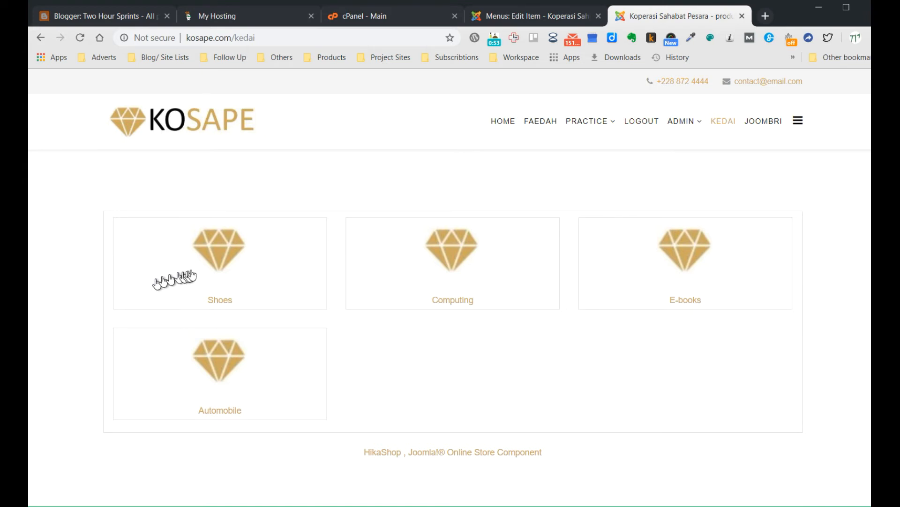
# Browse the shop's Shoes category and its Women subcategory, and return to editing the Kedai item.
pyautogui.click(217, 268)
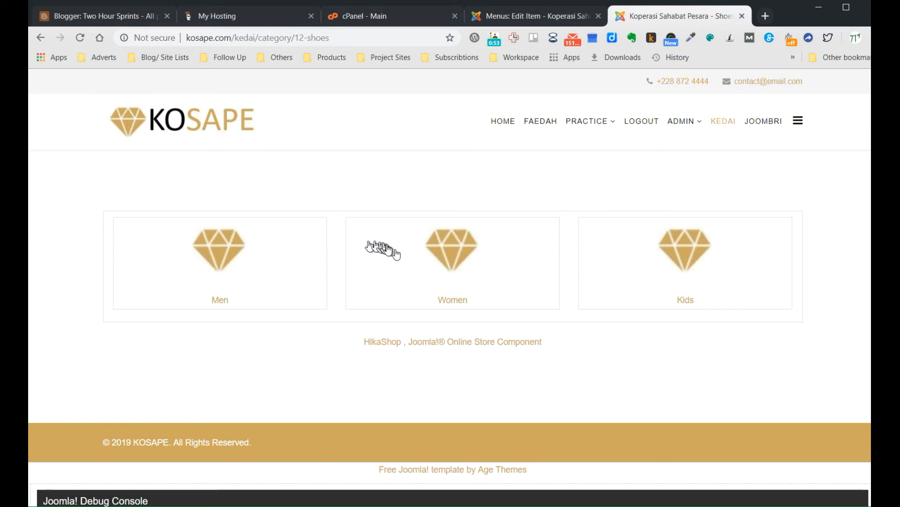
pyautogui.click(452, 268)
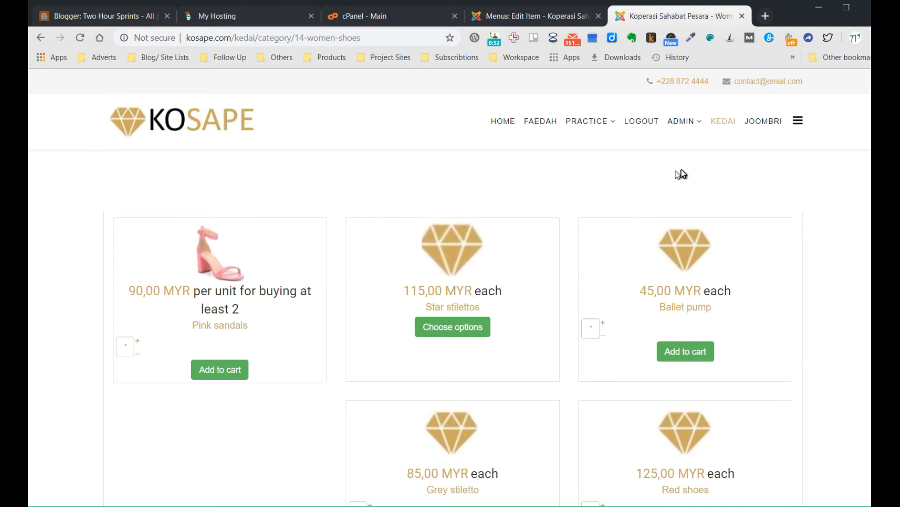
pyautogui.click(517, 16)
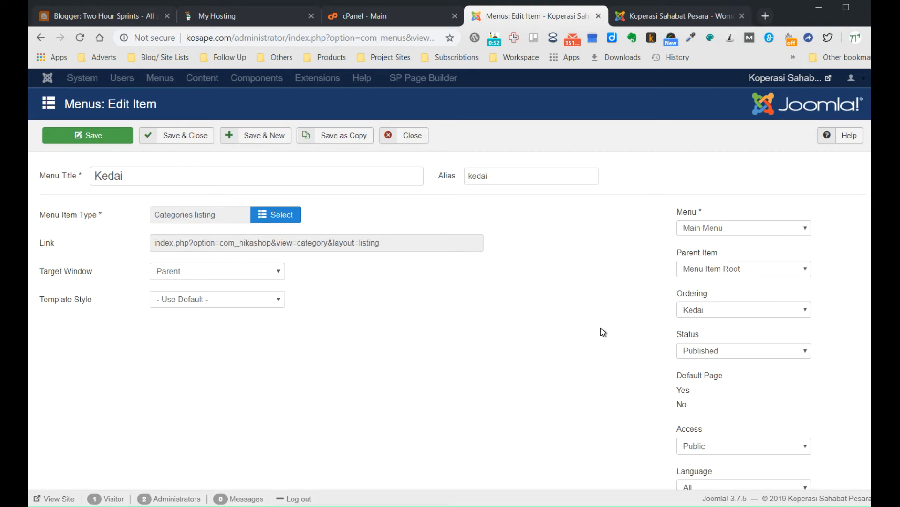
# Set the Kedai item's ordering to follow Faedah, and save and close the item.
pyautogui.click(806, 310)
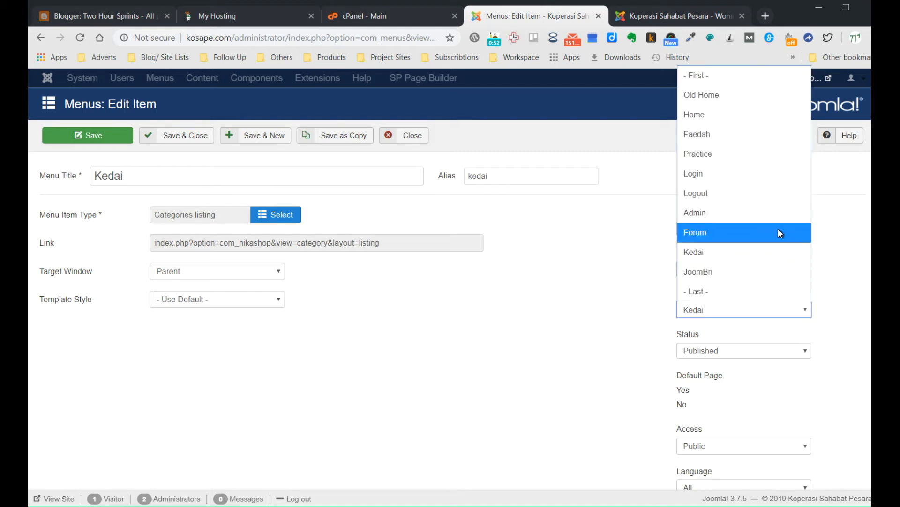
pyautogui.click(763, 146)
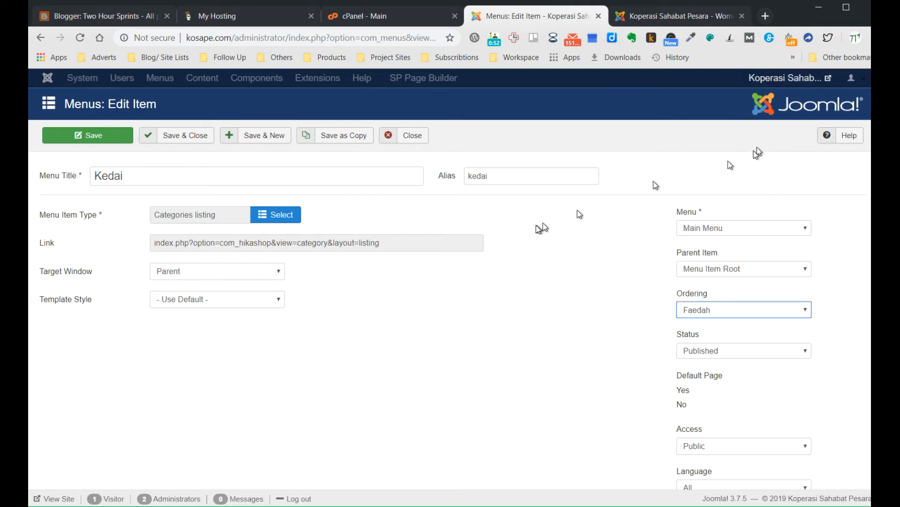
pyautogui.click(188, 141)
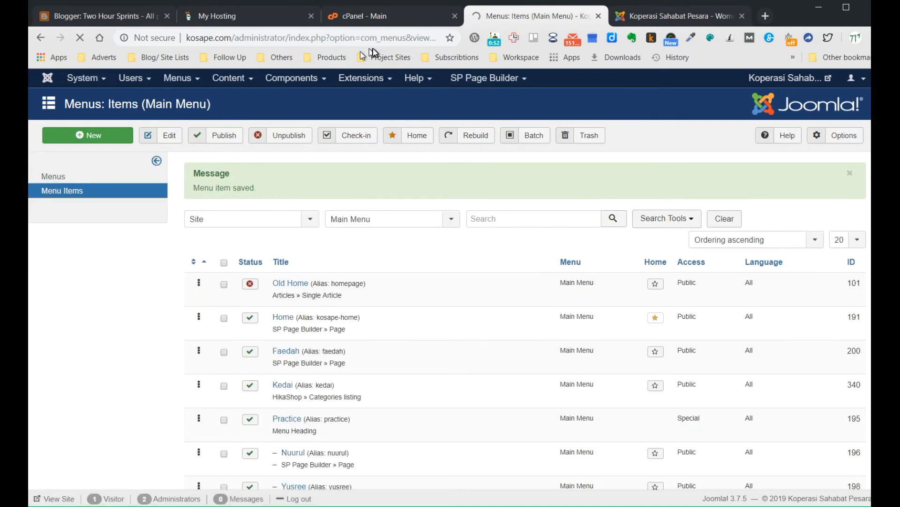
# Open the public site's Home page to check Kedai's position in the navigation, and return to the menu items list.
pyautogui.click(663, 15)
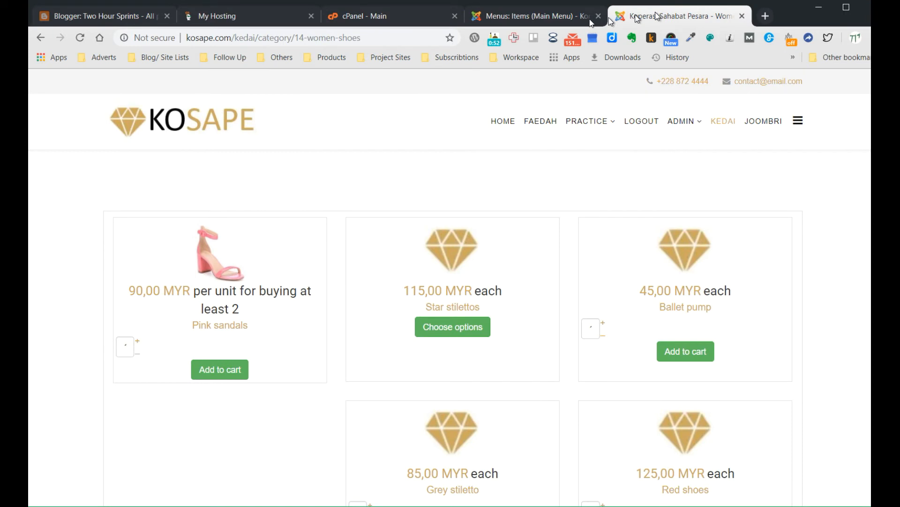
pyautogui.click(505, 121)
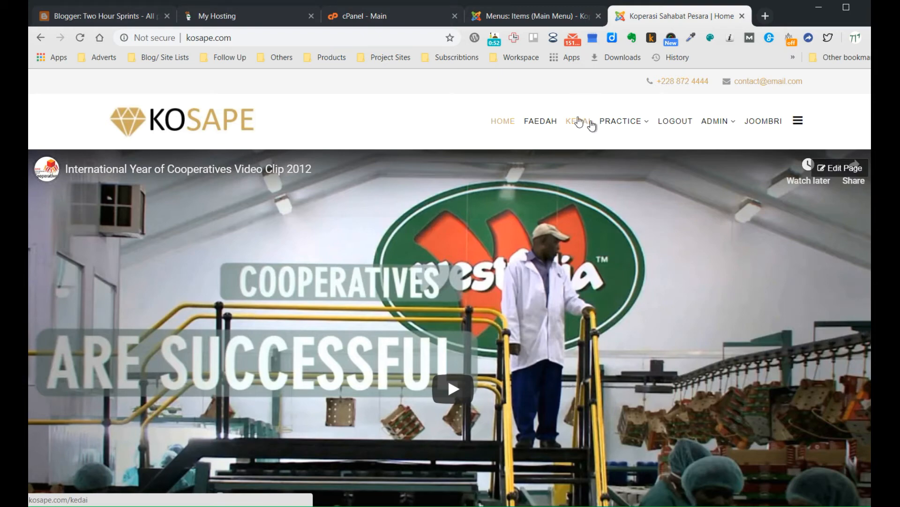
pyautogui.click(495, 19)
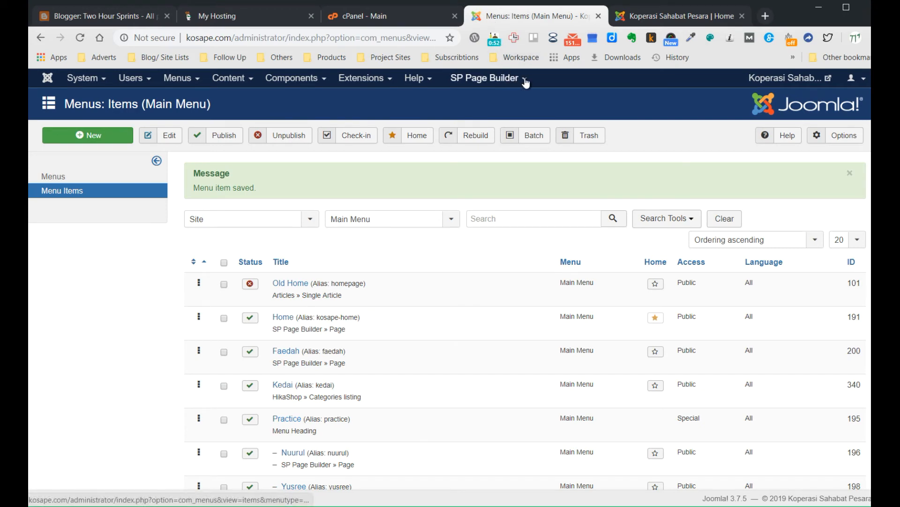
# Create a new SP Page Builder page titled "Yuran dan Deposit" and save it.
pyautogui.click(509, 78)
pyautogui.click(481, 97)
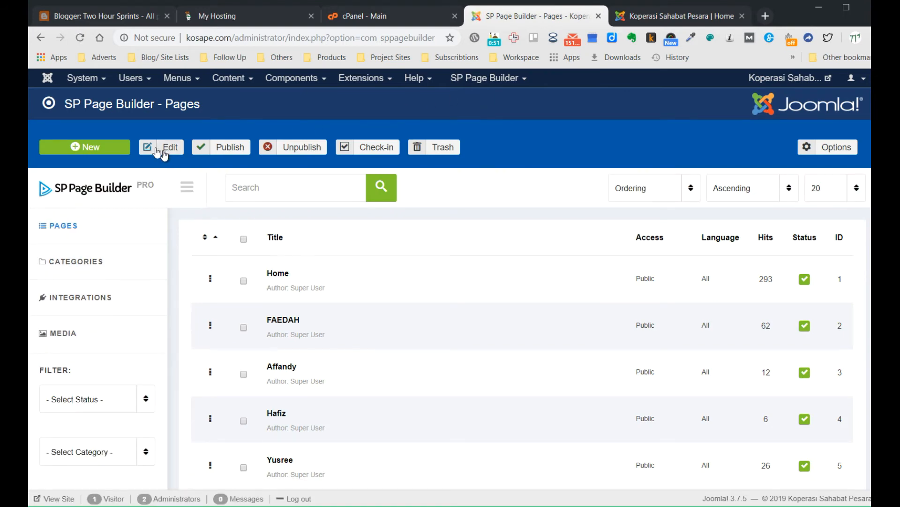
pyautogui.click(111, 148)
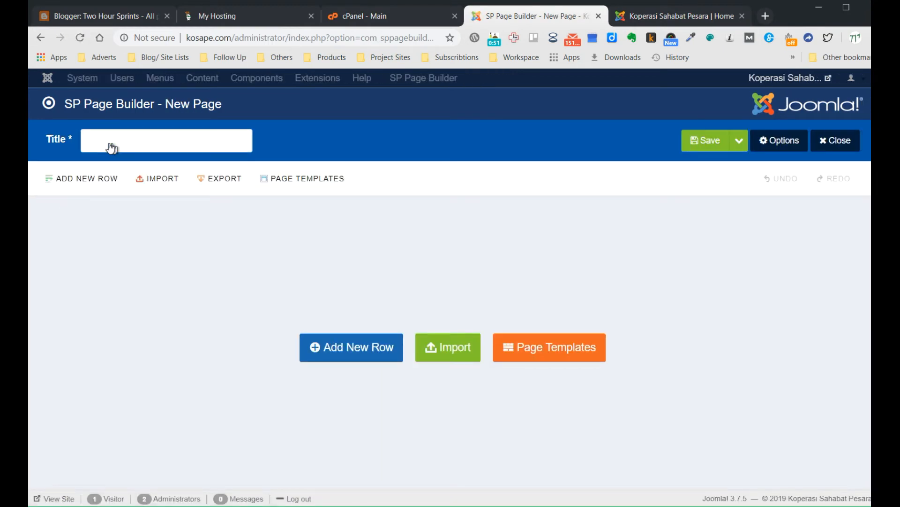
pyautogui.click(116, 141)
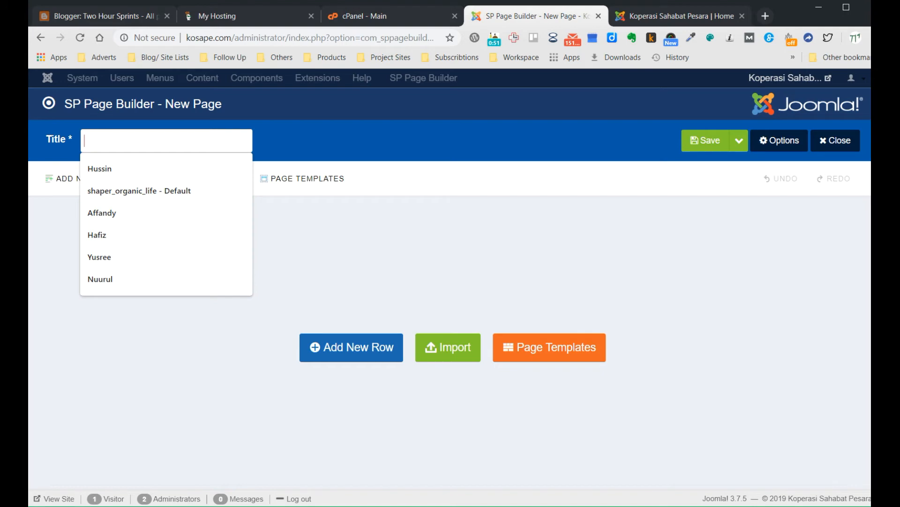
pyautogui.write('Yuran')
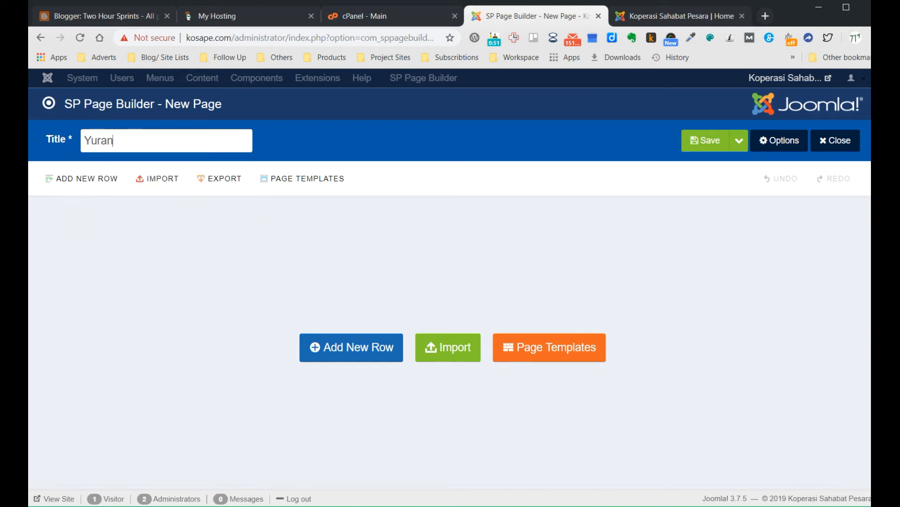
pyautogui.write('&')
pyautogui.press('BackSpace')
pyautogui.write('dan Deposit')
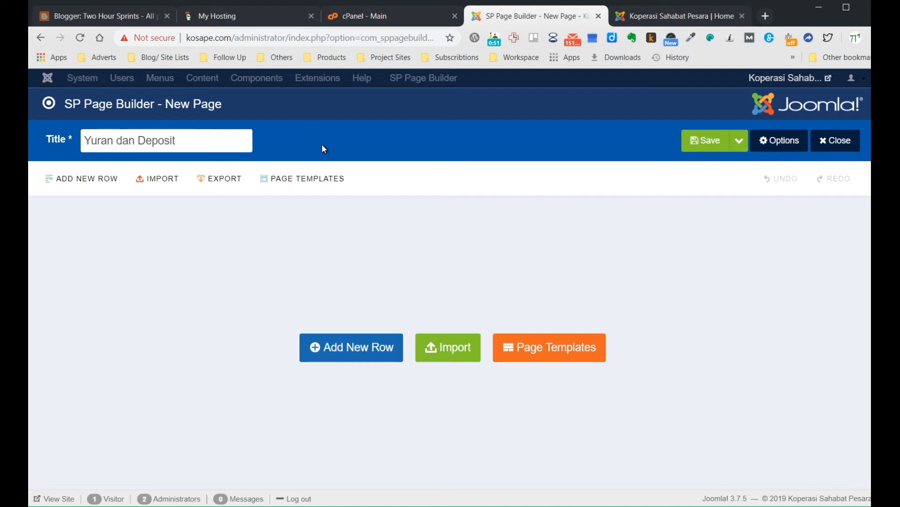
pyautogui.click(686, 143)
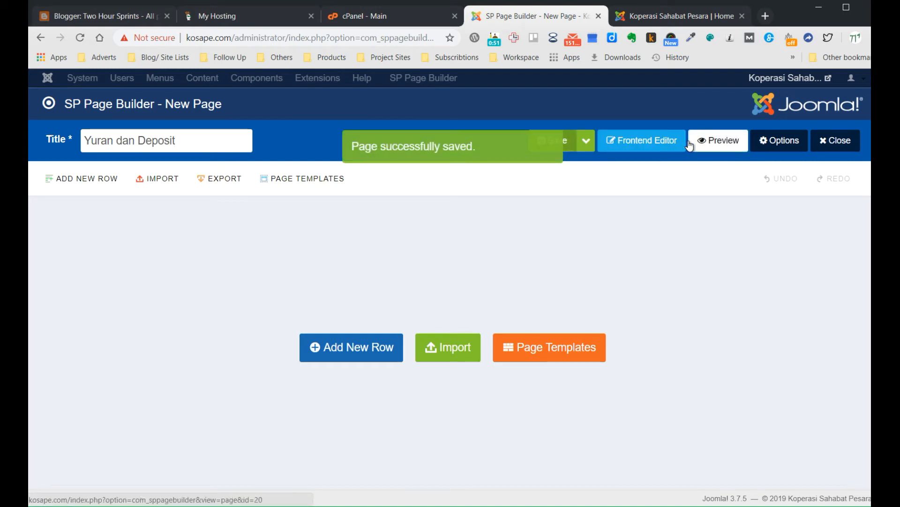
# Add a new row to the empty page and insert a Flip Box addon in it.
pyautogui.click(359, 348)
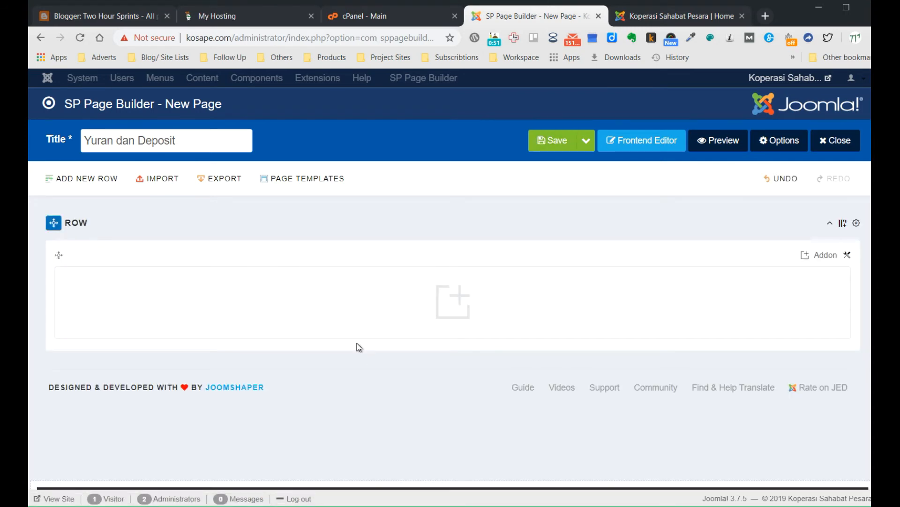
pyautogui.click(453, 303)
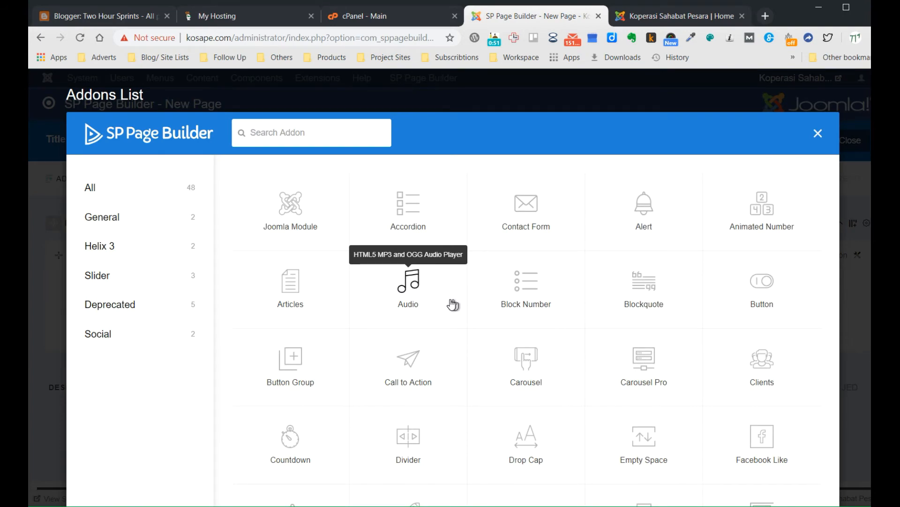
pyautogui.scroll(-2, 453, 304)
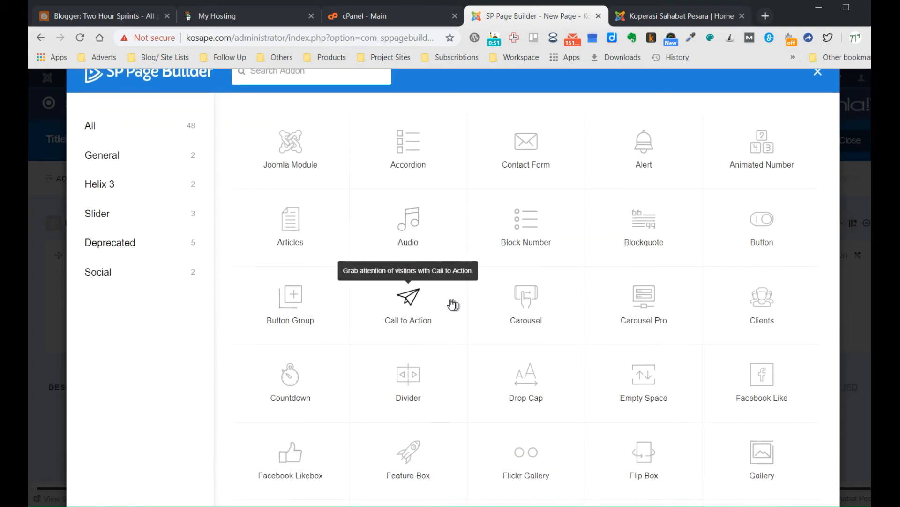
pyautogui.scroll(-2, 453, 304)
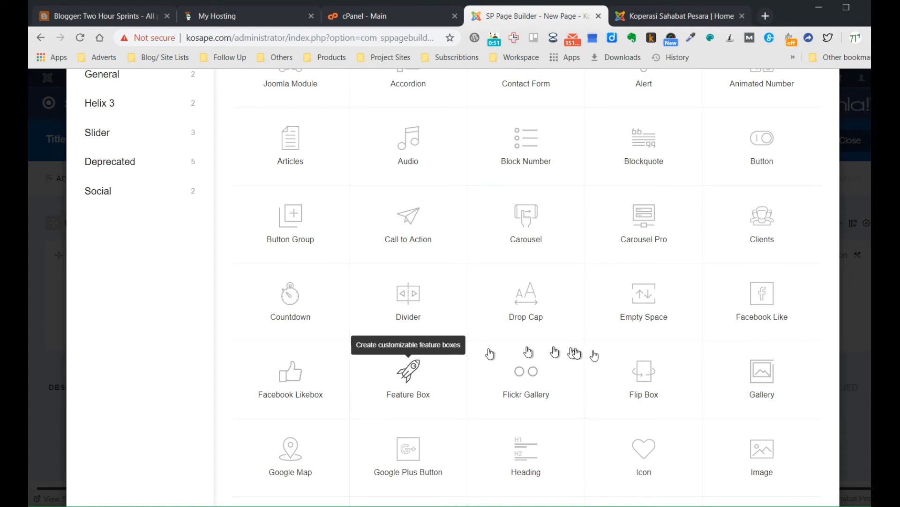
pyautogui.click(635, 377)
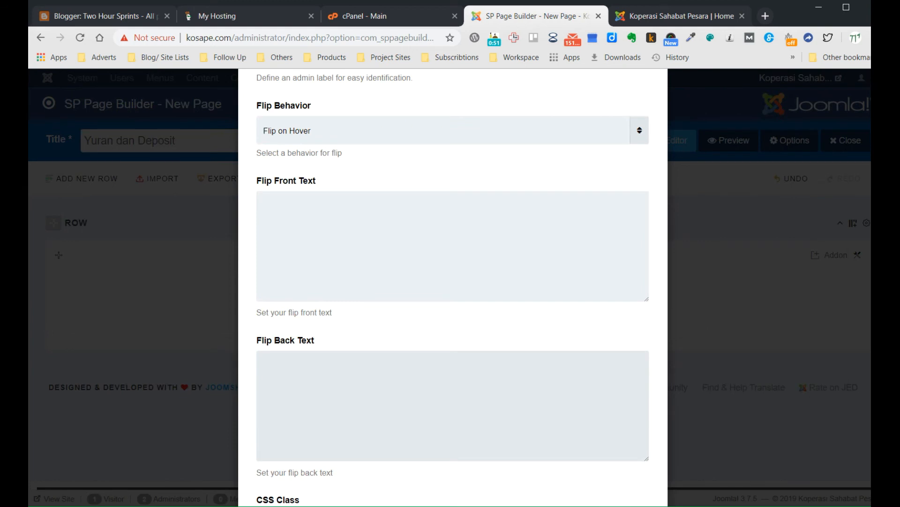
# Set the Flip Box to Flip on Click with front text "YURAN" and back text "Yuran keahlian adalah RM100 seumur hidup, dibayar waktu pendaftaran".
pyautogui.click(639, 134)
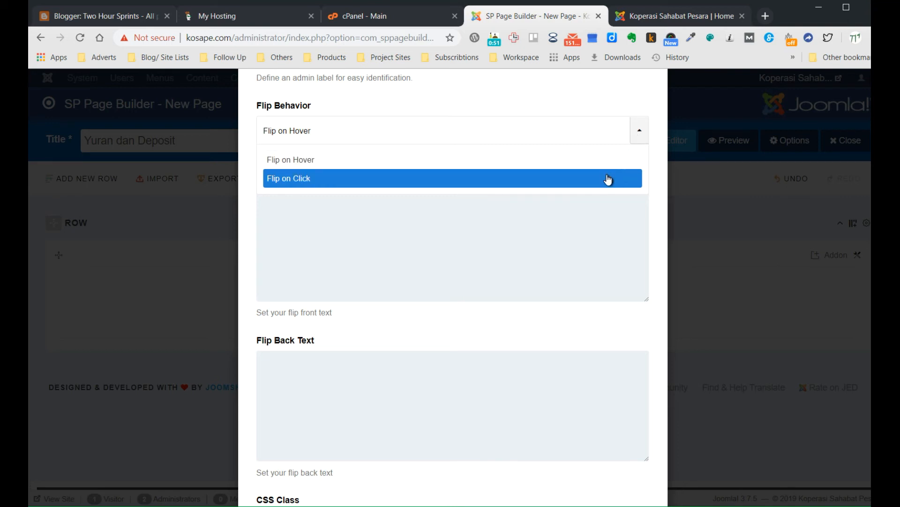
pyautogui.click(608, 179)
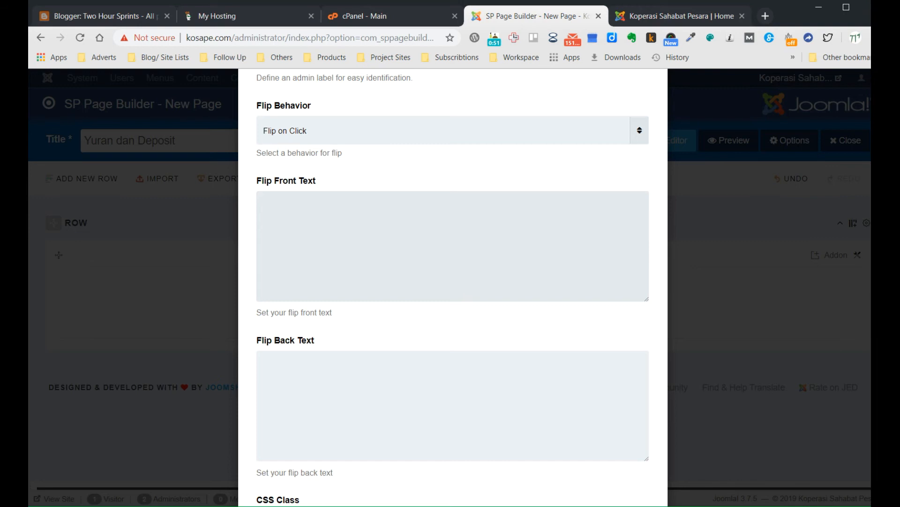
pyautogui.click(268, 202)
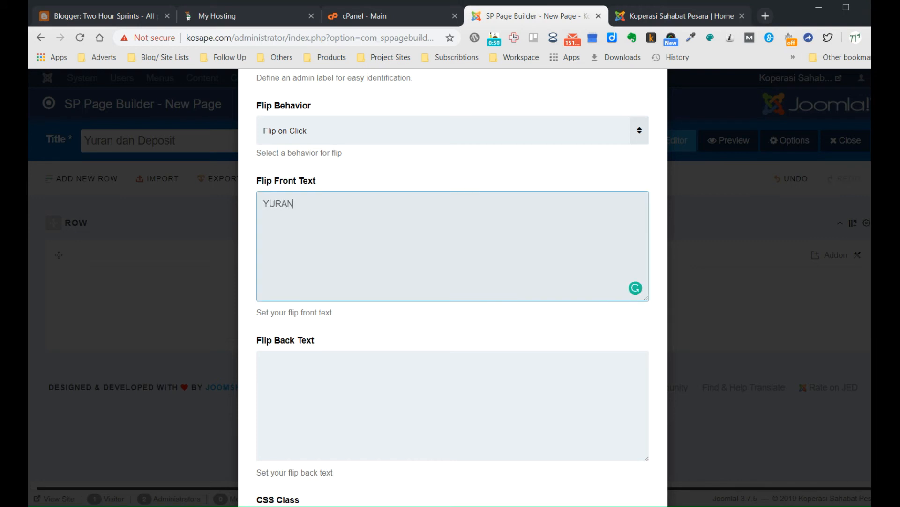
pyautogui.click(268, 365)
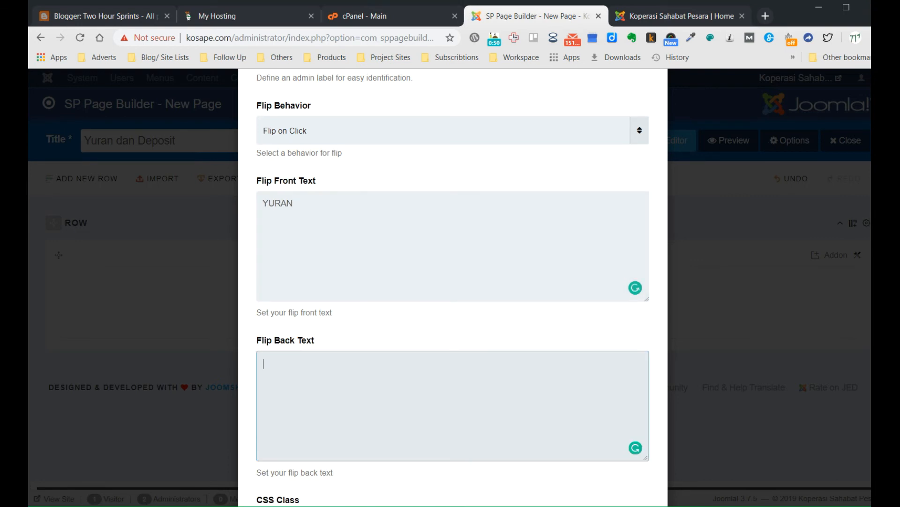
pyautogui.write('Yuran keahlian adalah R')
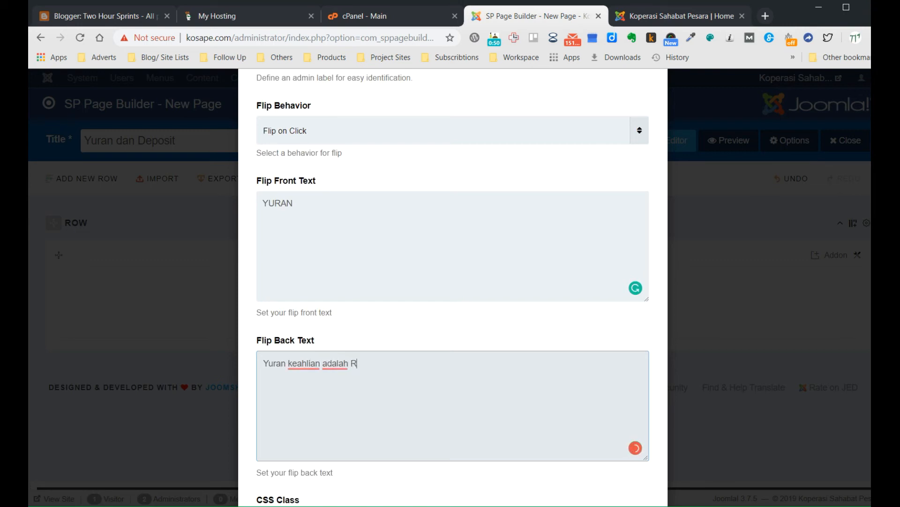
pyautogui.write('M100 seumur hidup, dibayar waktu pendaftaran')
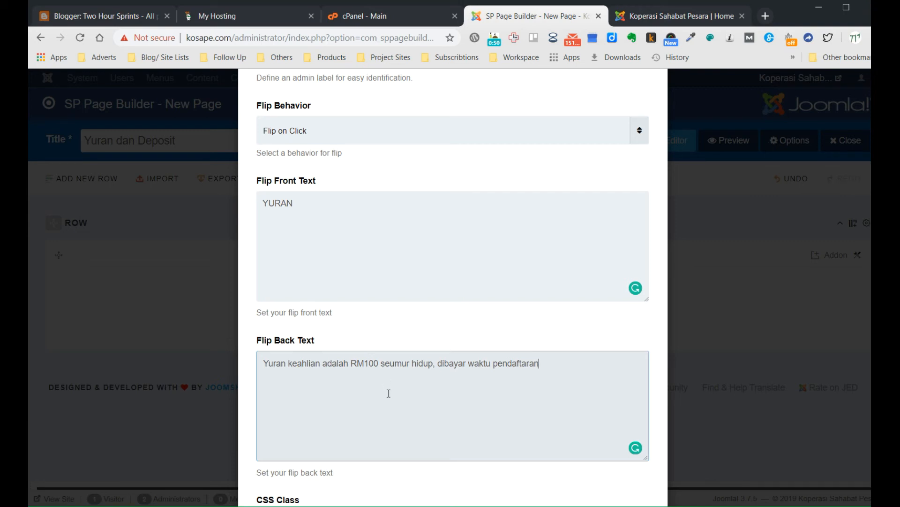
# Use the clown screenshot from the media library as the background image of the Flip Box's front style.
pyautogui.scroll(-2, 385, 375)
pyautogui.scroll(-1, 388, 393)
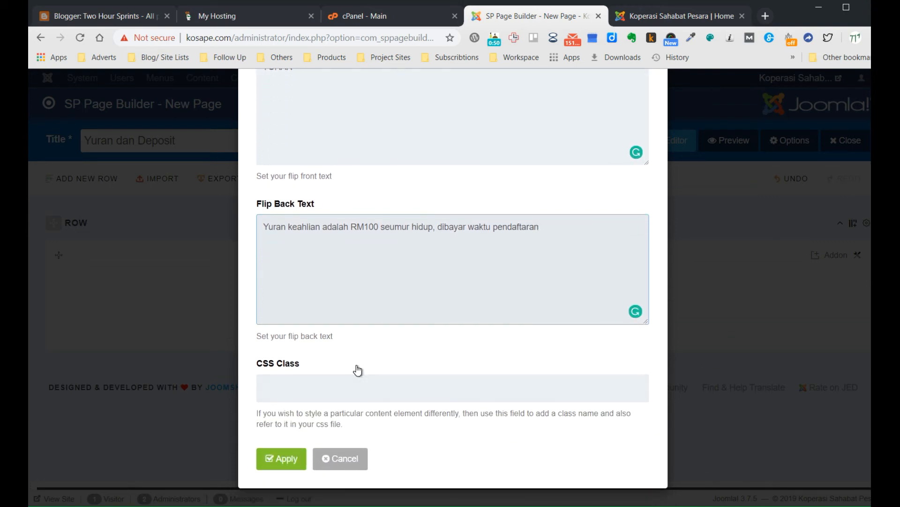
pyautogui.scroll(6, 358, 371)
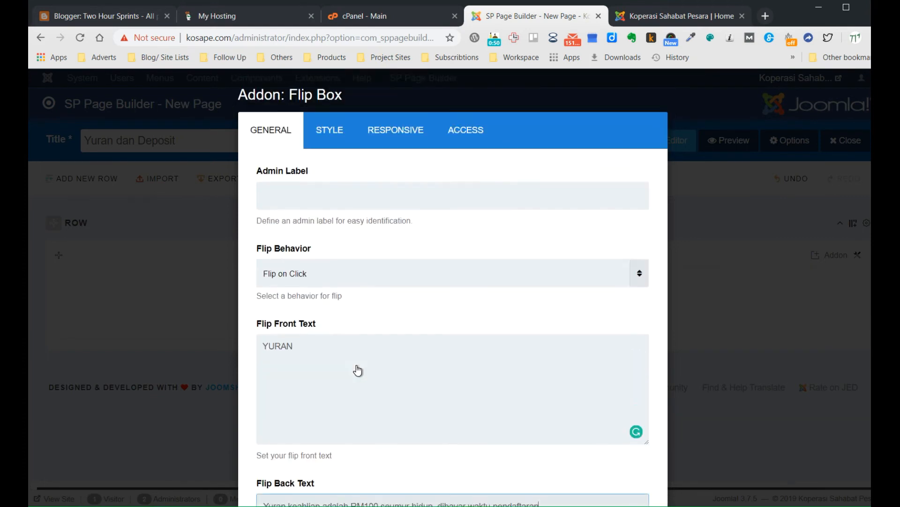
pyautogui.click(336, 143)
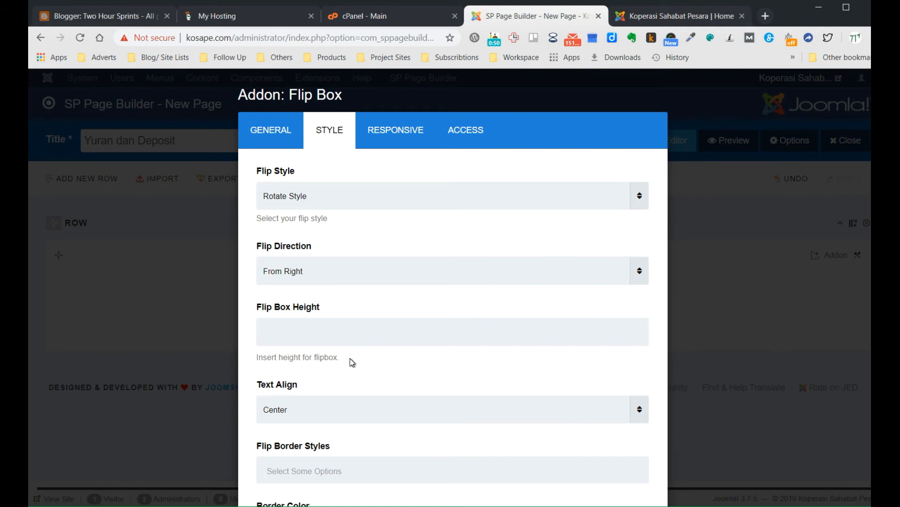
pyautogui.scroll(-4, 351, 360)
pyautogui.scroll(-2, 350, 360)
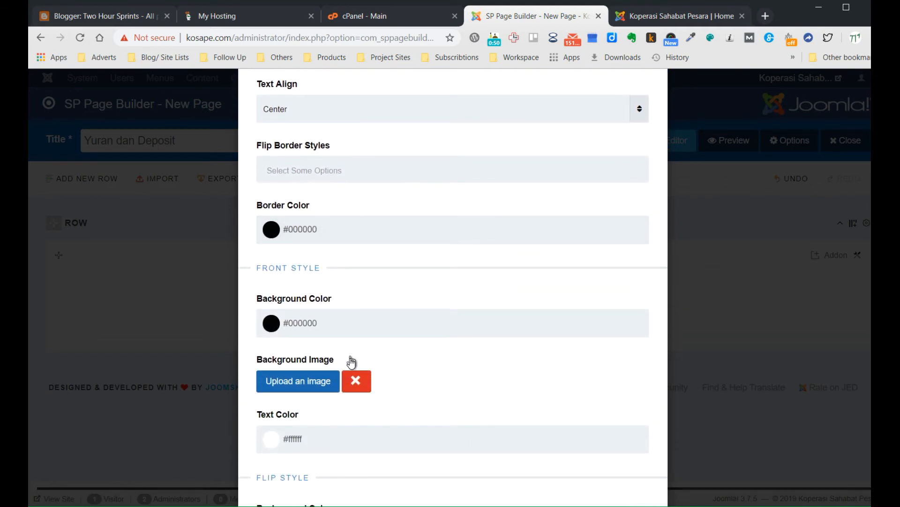
pyautogui.click(320, 378)
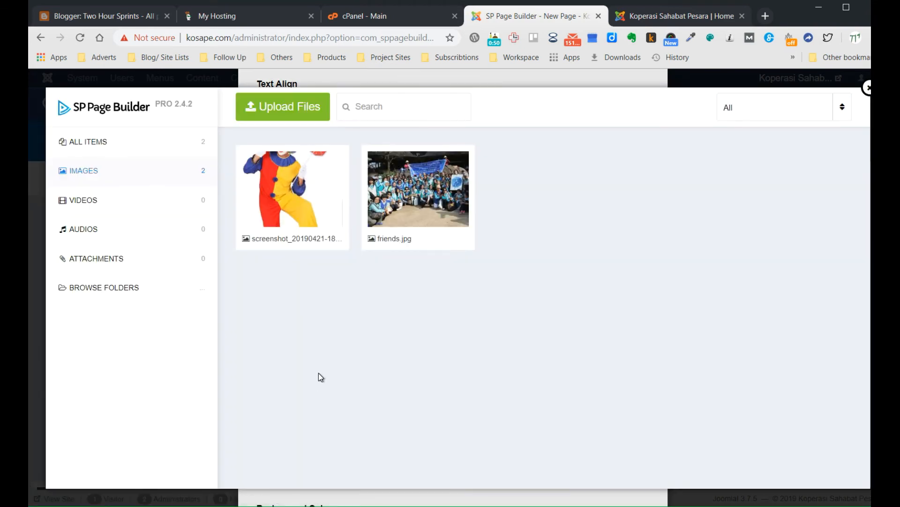
pyautogui.click(307, 220)
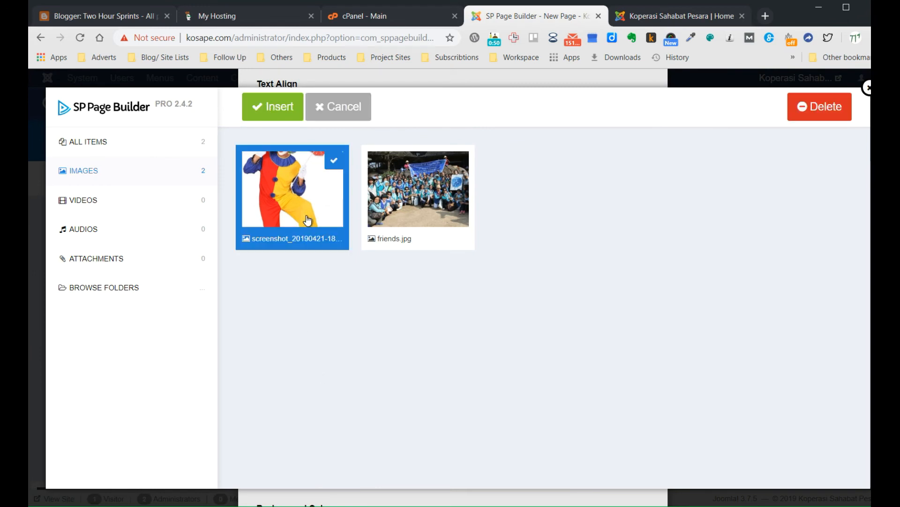
pyautogui.click(281, 118)
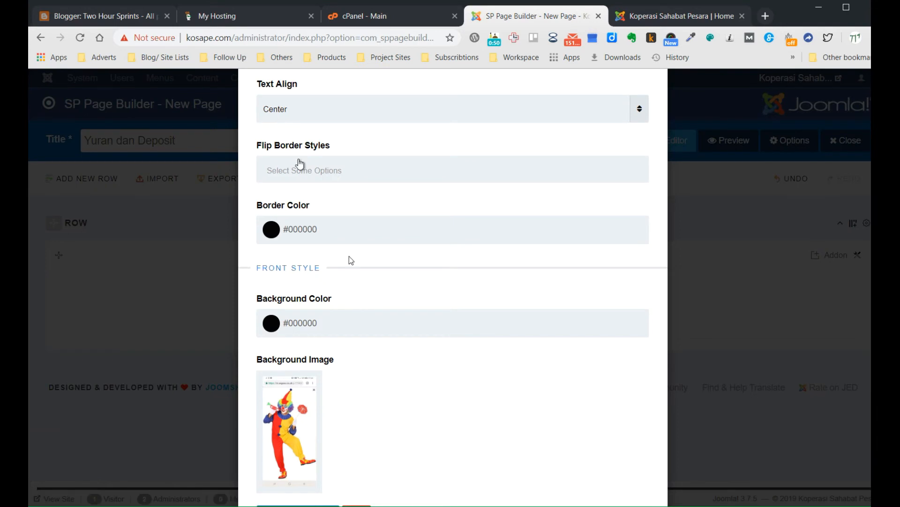
# Review the remaining Flip Box style options and apply the addon settings to the row.
pyautogui.scroll(-4, 400, 389)
pyautogui.scroll(-1, 400, 390)
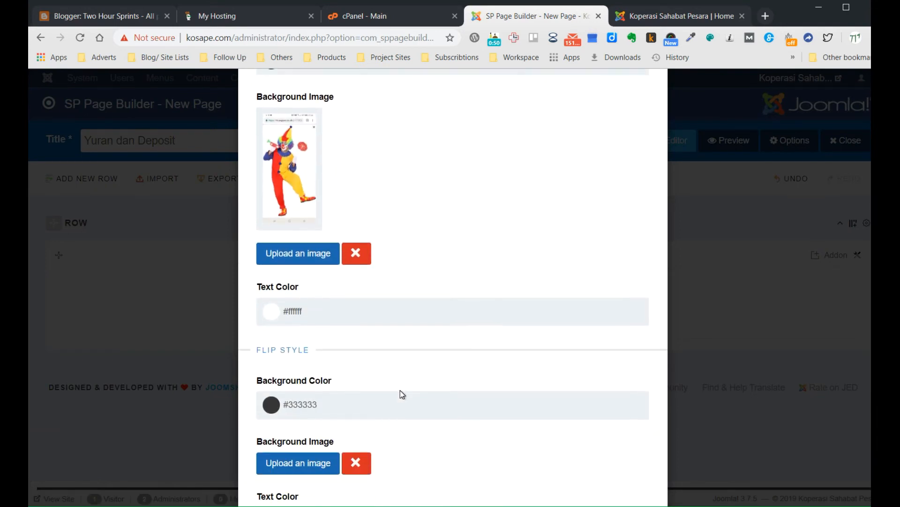
pyautogui.scroll(-3, 401, 390)
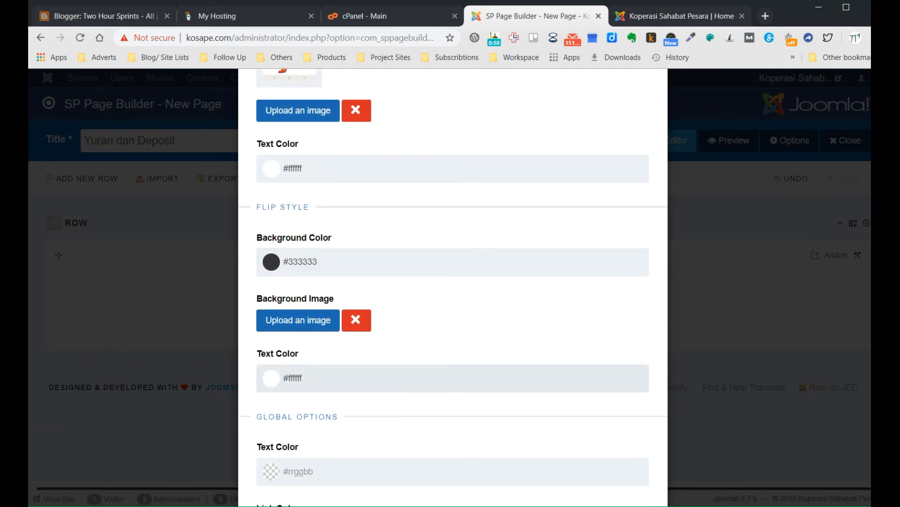
pyautogui.scroll(-5, 401, 393)
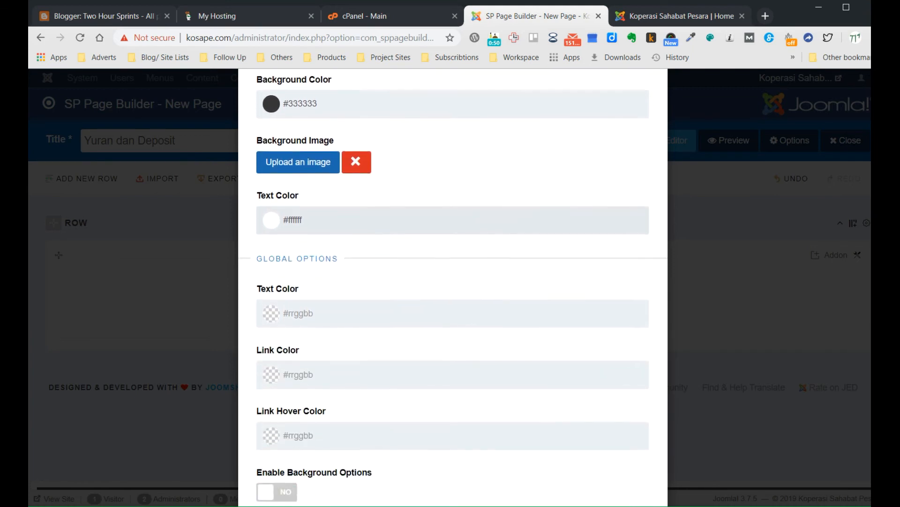
pyautogui.scroll(-5, 401, 393)
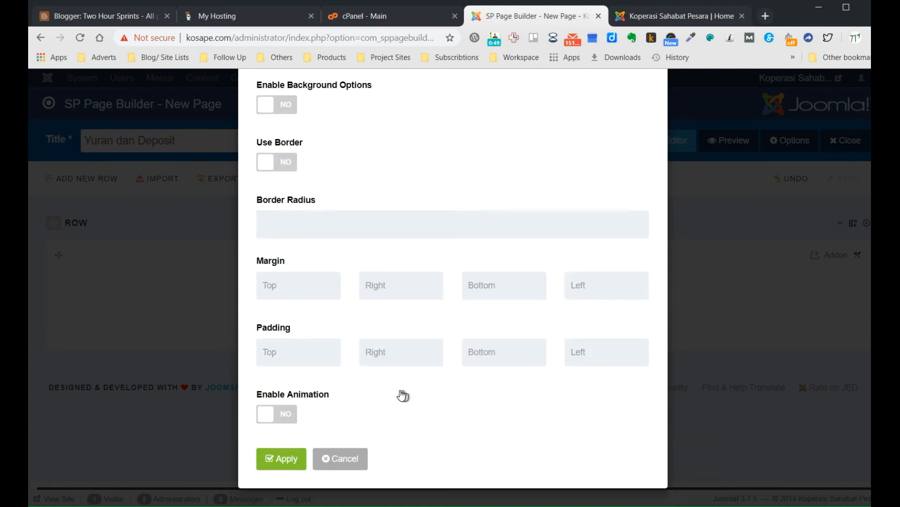
pyautogui.click(292, 458)
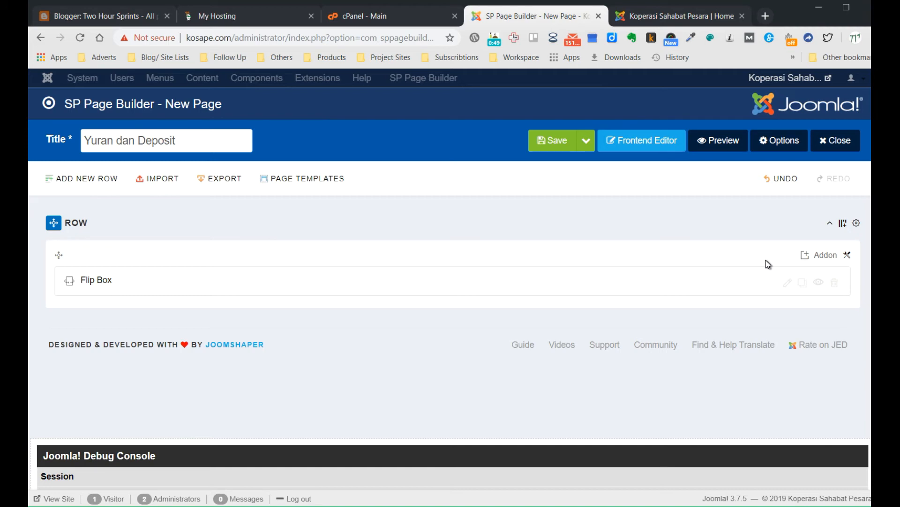
# Split the row into two equal columns and insert a Flip Box addon in the empty second column.
pyautogui.click(842, 225)
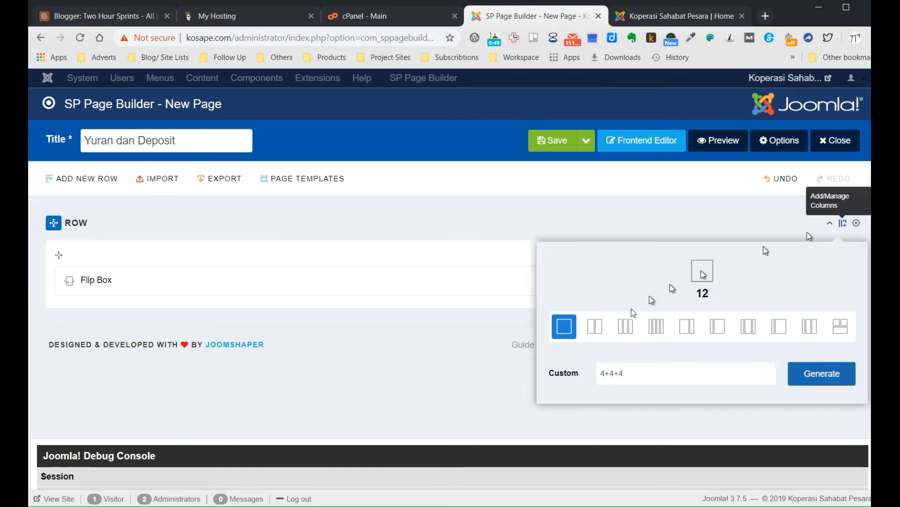
pyautogui.click(594, 327)
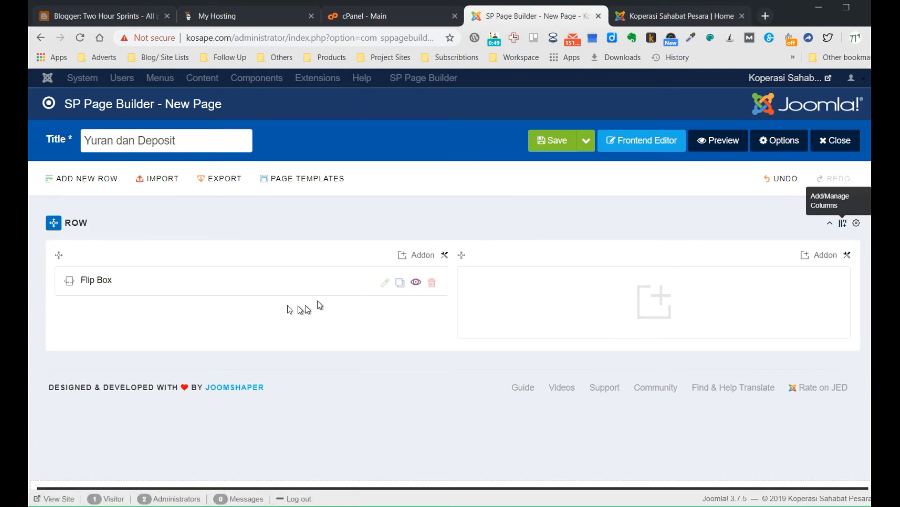
pyautogui.click(652, 302)
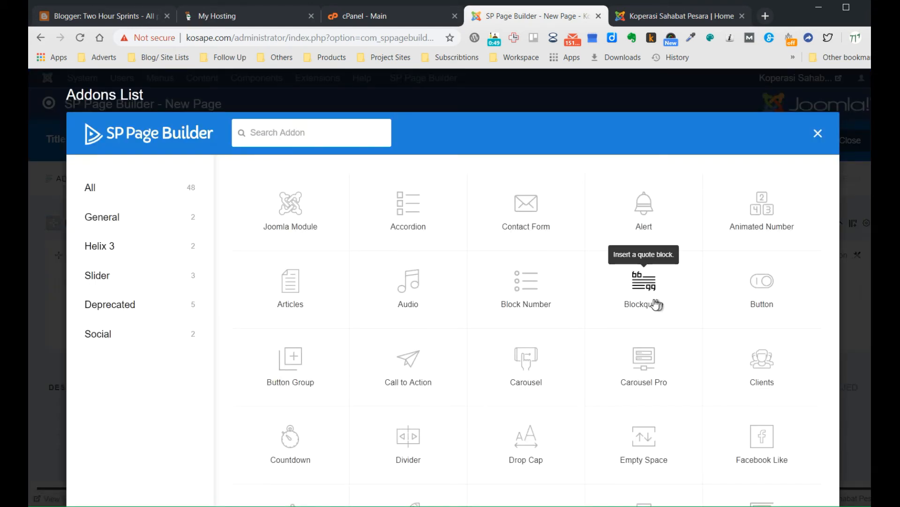
pyautogui.scroll(-5, 453, 413)
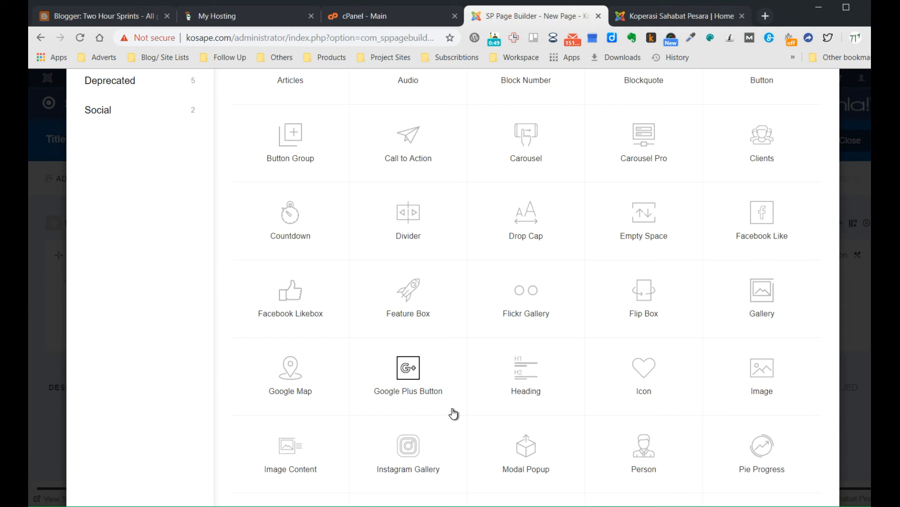
pyautogui.click(650, 292)
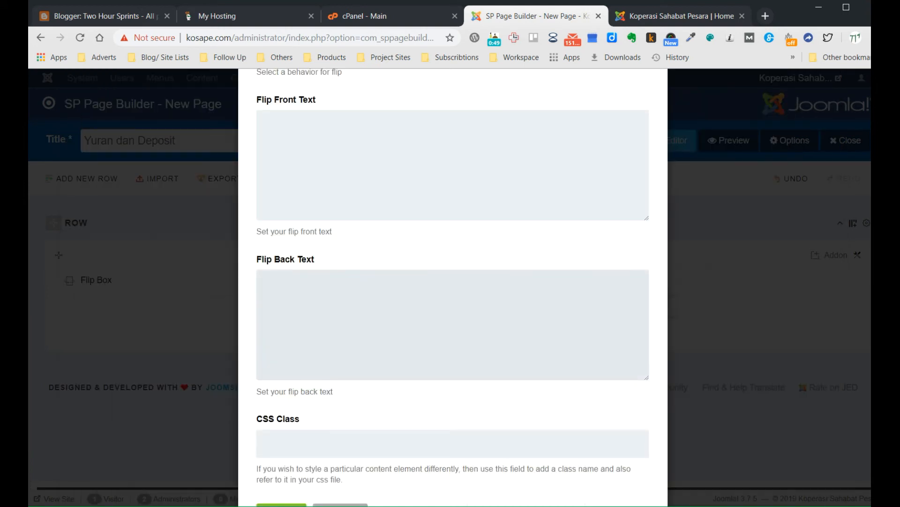
# Set the new Flip Box's front text to "DEPOSIT" and back text to "Deposit minima sebanyak RM1000 wajib dibayar sewaktu pendaftaran.".
pyautogui.click(579, 203)
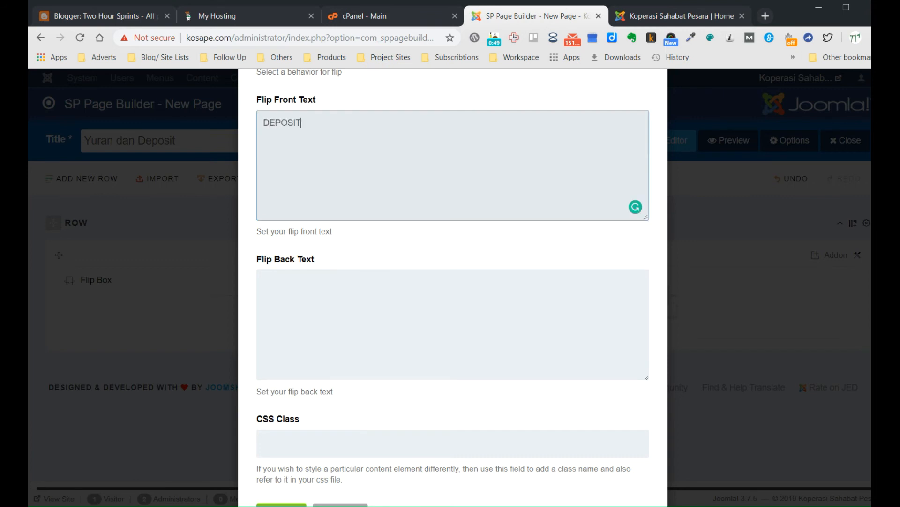
pyautogui.click(514, 285)
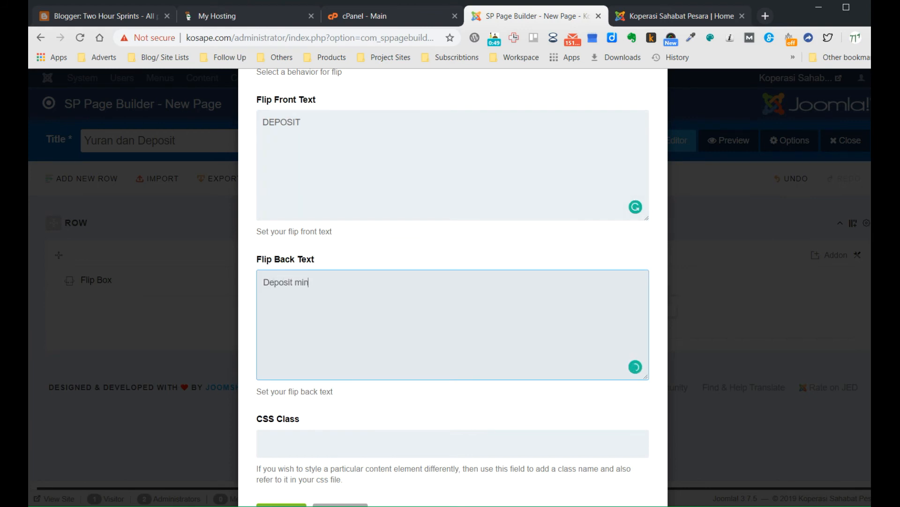
pyautogui.write('Deposit minima sebanyak RM1000')
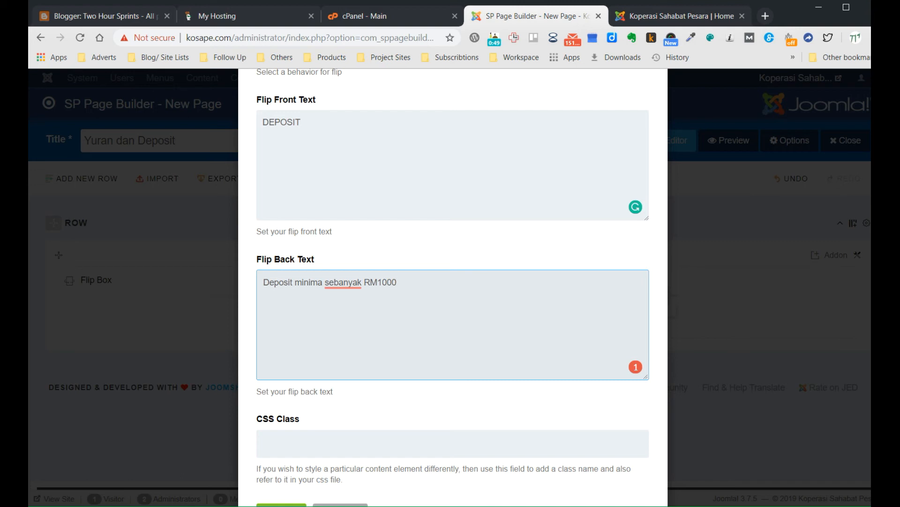
pyautogui.write('wajib dibayar sewaktu pendaftaran.')
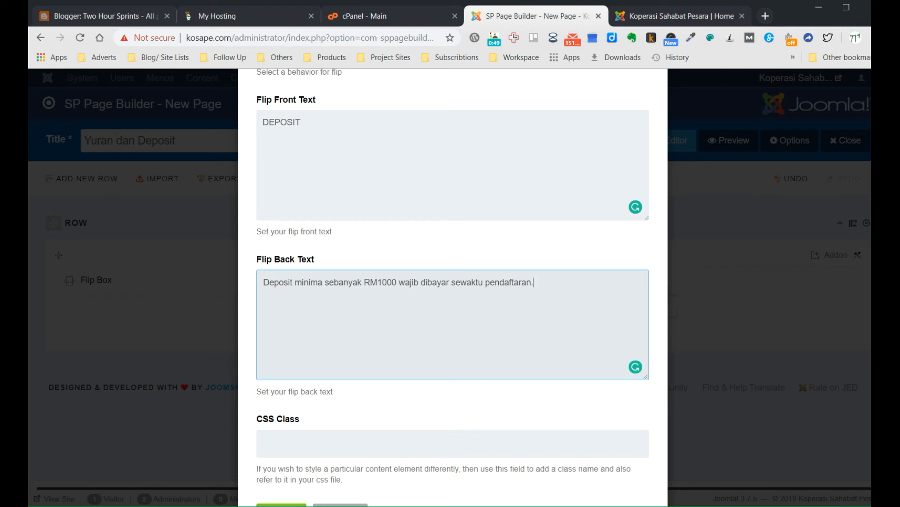
pyautogui.scroll(-1, 516, 298)
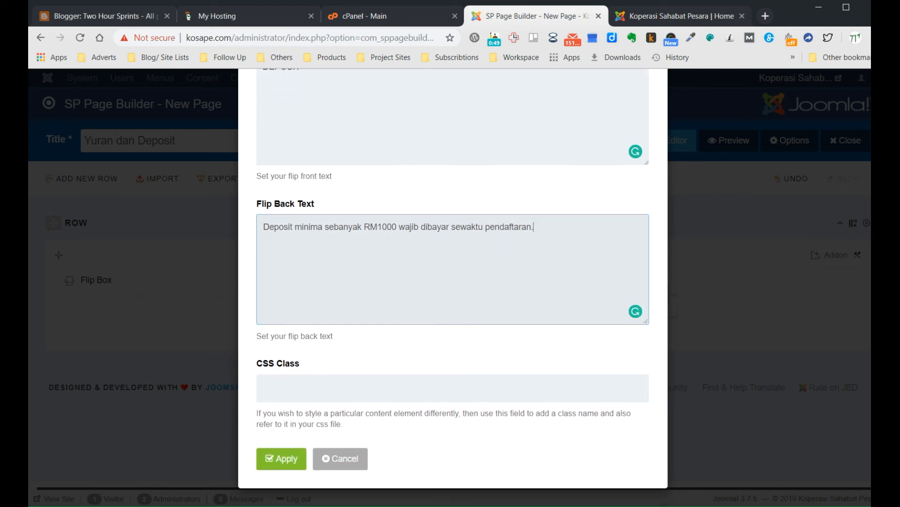
# Use friends.jpg from the media library as the front style's background image and apply the Flip Box settings.
pyautogui.scroll(6, 516, 299)
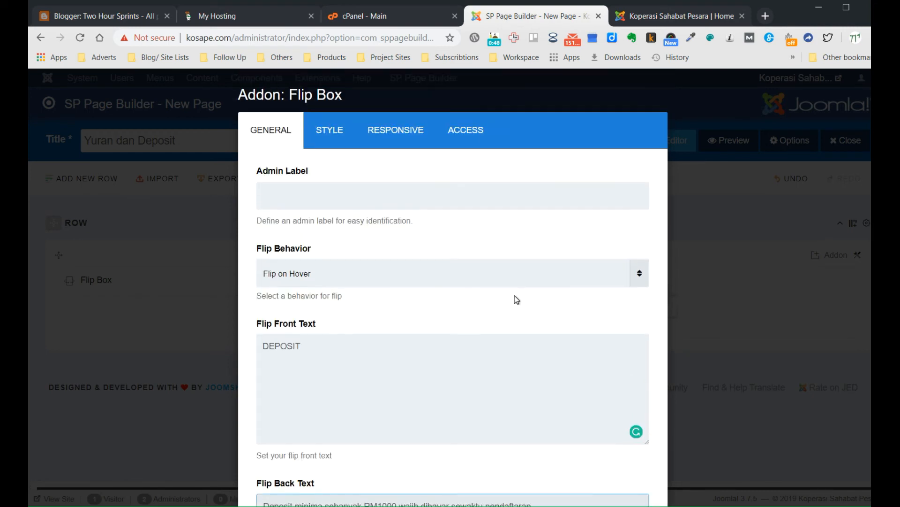
pyautogui.click(331, 145)
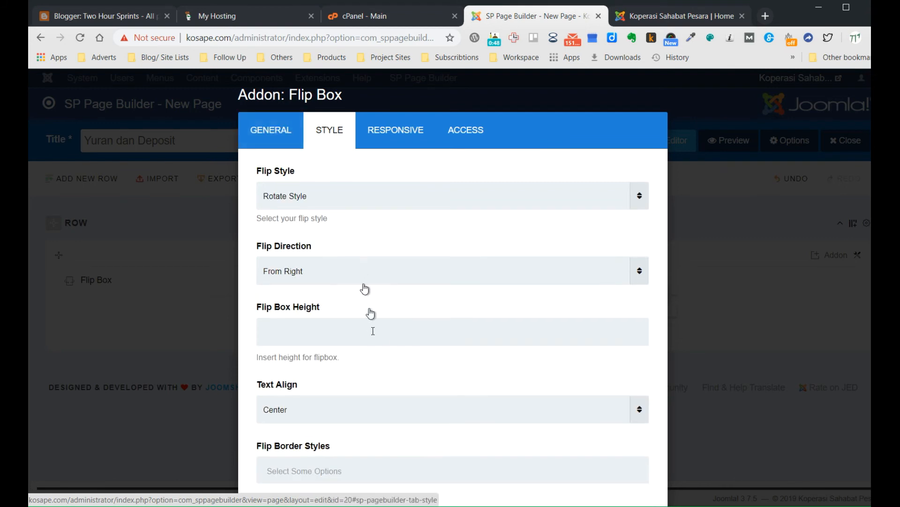
pyautogui.scroll(-5, 373, 331)
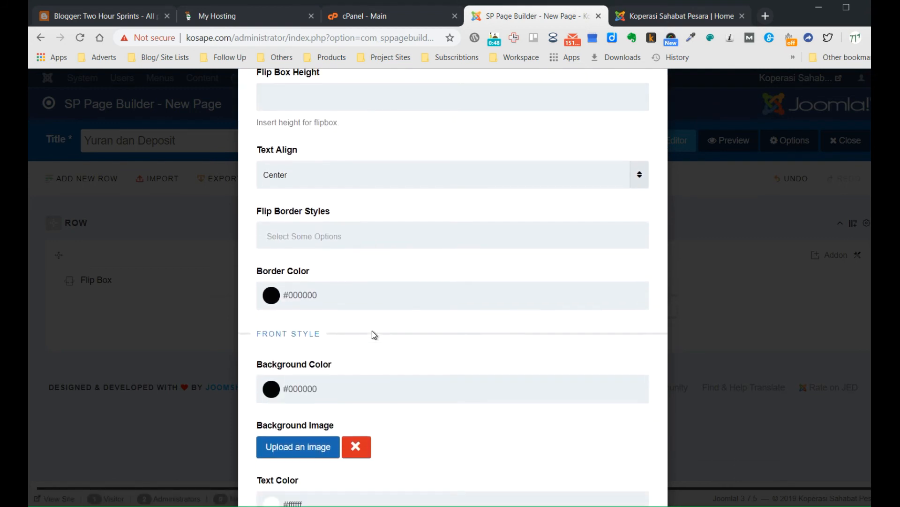
pyautogui.scroll(-1, 373, 334)
pyautogui.click(317, 390)
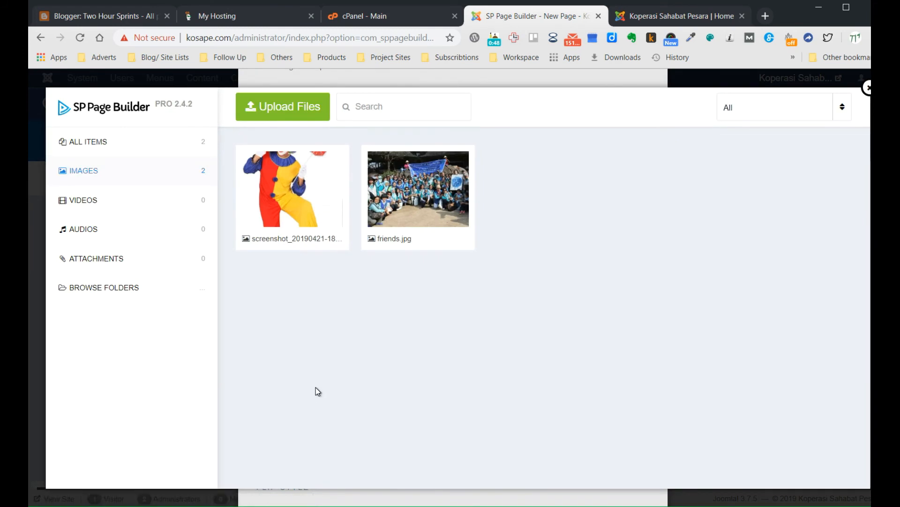
pyautogui.click(404, 220)
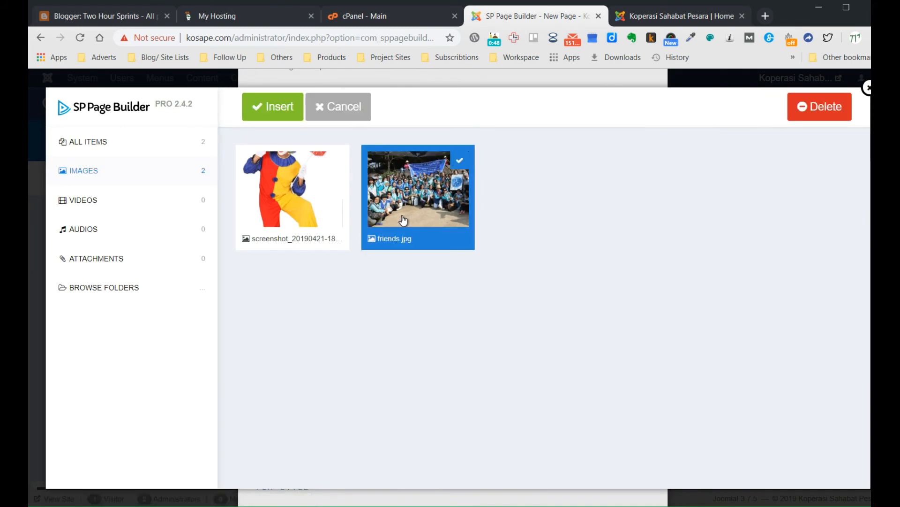
pyautogui.click(289, 116)
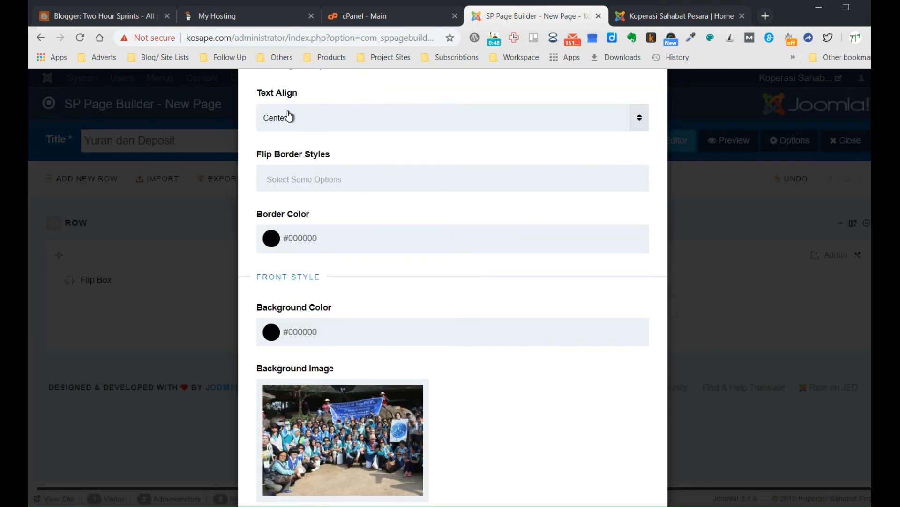
pyautogui.scroll(-12, 288, 116)
pyautogui.scroll(-3, 288, 110)
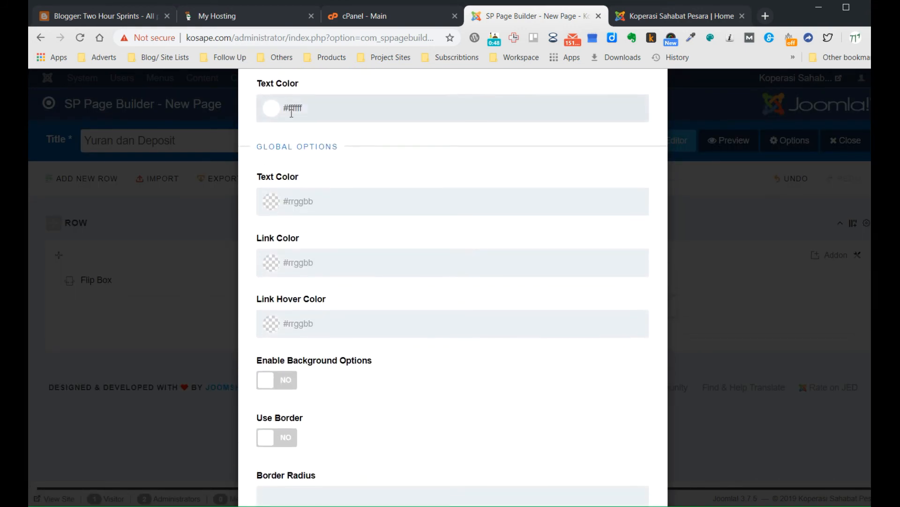
pyautogui.scroll(-5, 288, 116)
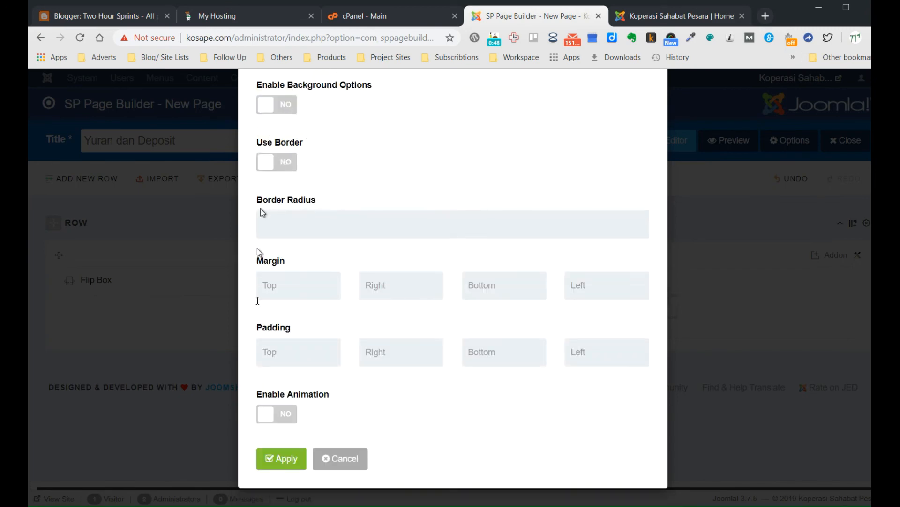
pyautogui.click(267, 455)
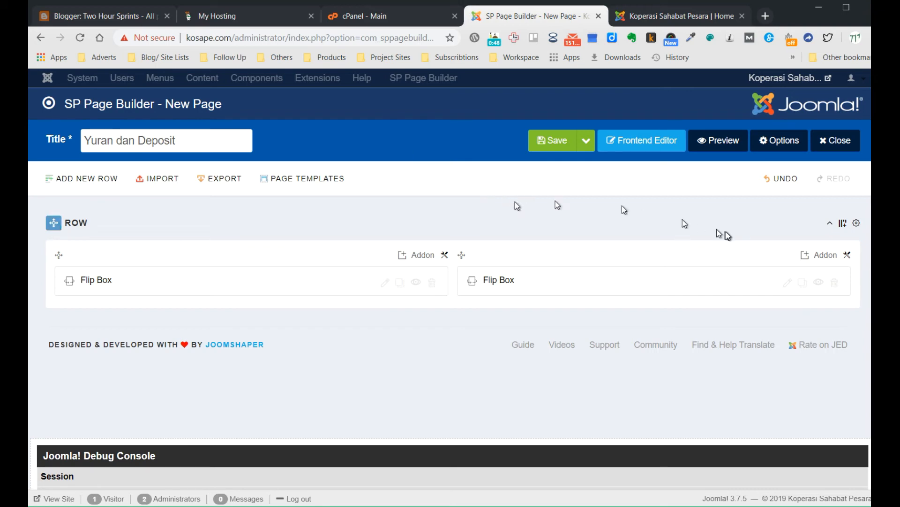
# Set the row's section title to "Yuran Dan Deposit Minima" and apply the row options.
pyautogui.click(856, 225)
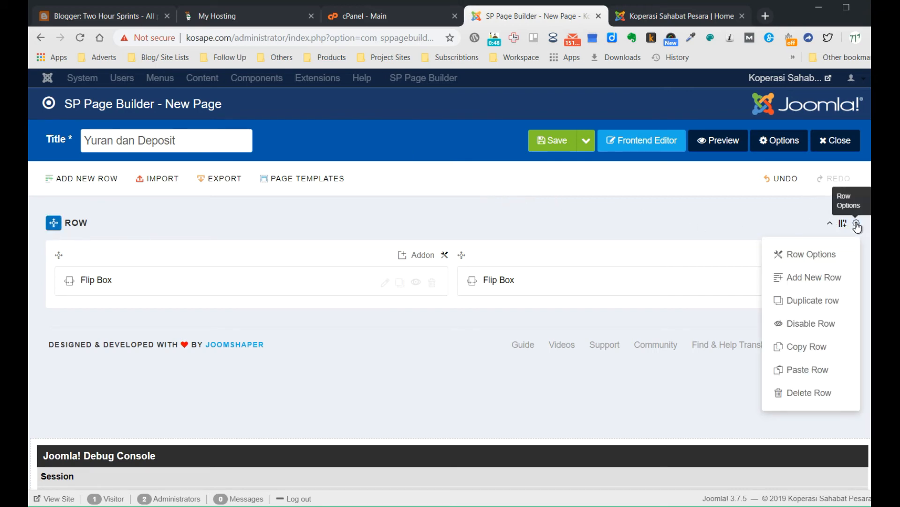
pyautogui.click(807, 254)
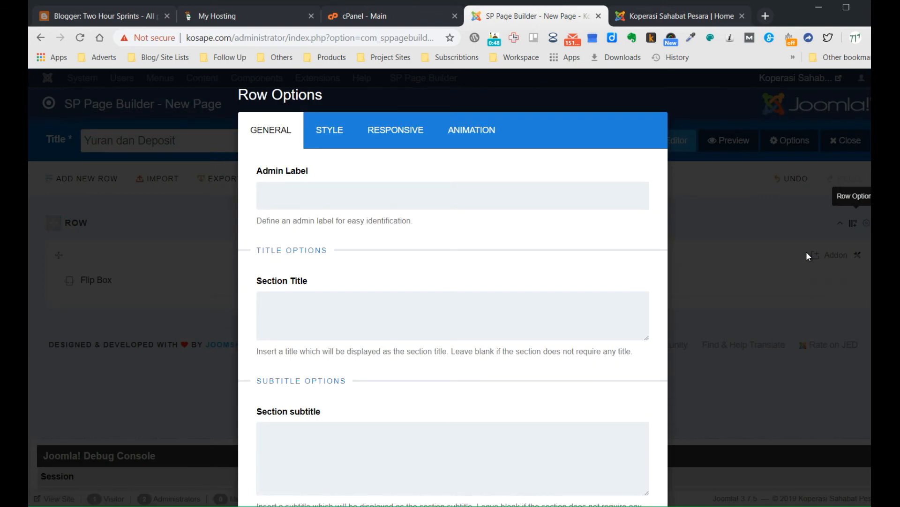
pyautogui.click(563, 311)
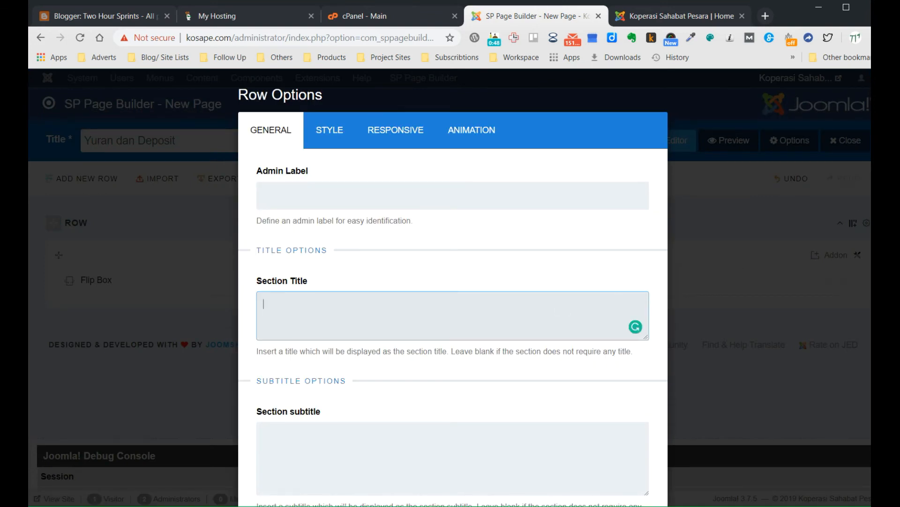
pyautogui.write('Yuran Dan Deposit Minima')
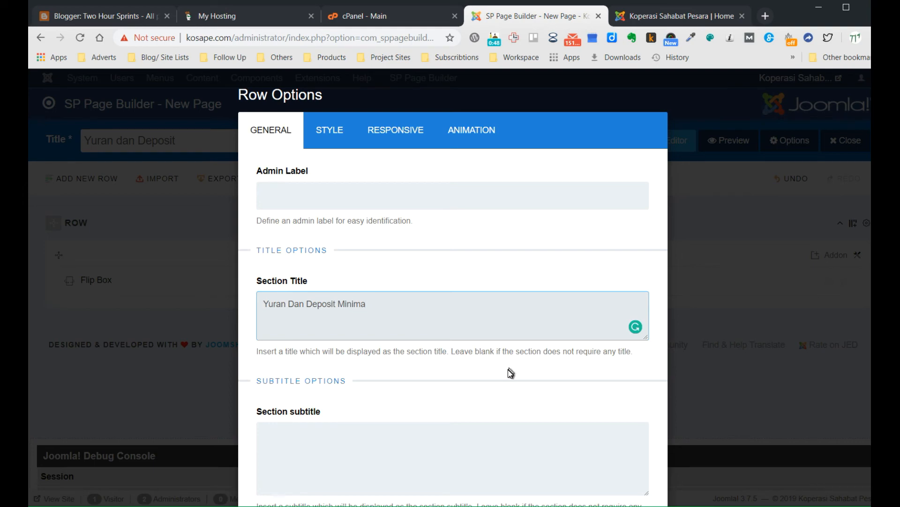
pyautogui.scroll(-4, 510, 373)
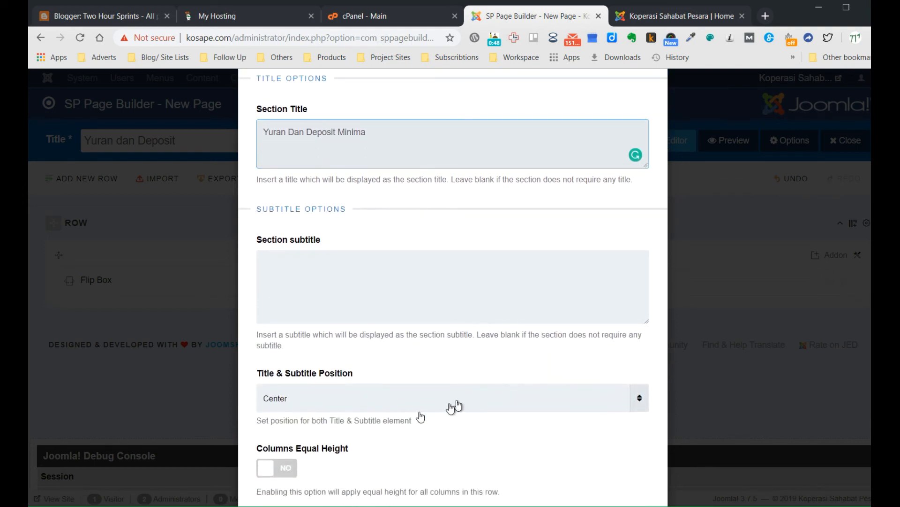
pyautogui.scroll(-7, 440, 451)
pyautogui.scroll(-2, 443, 454)
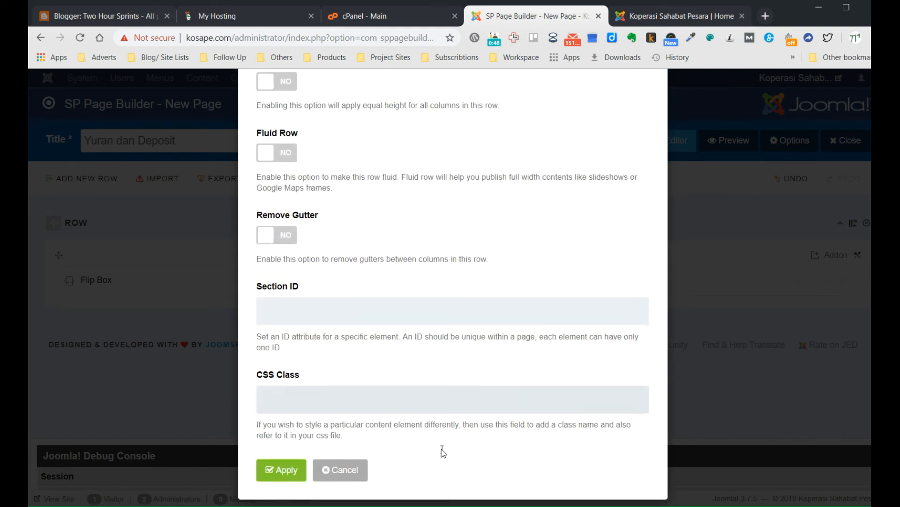
pyautogui.click(303, 459)
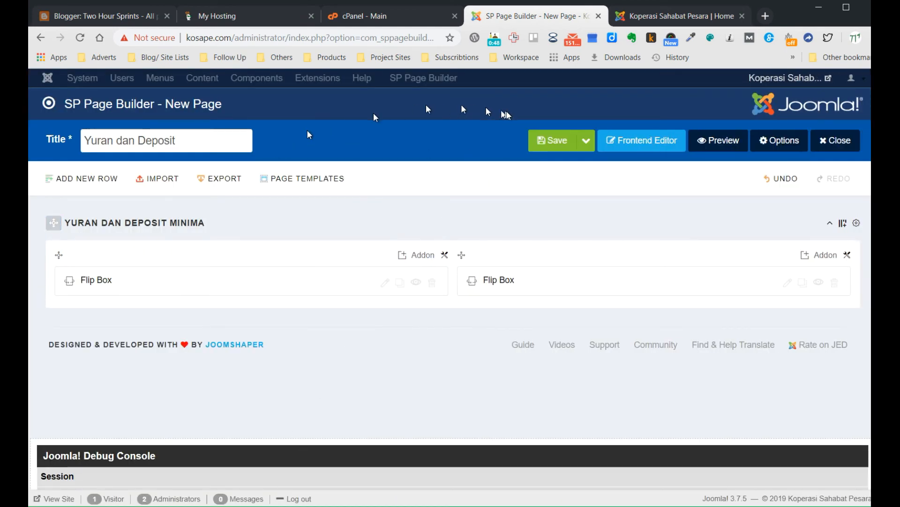
# Save the Yuran dan Deposit page and close it to return to the page list.
pyautogui.click(539, 139)
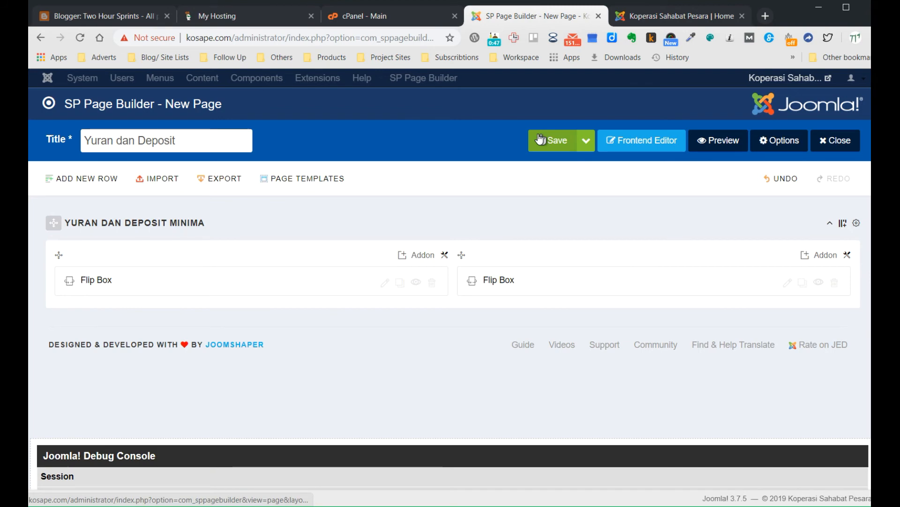
pyautogui.click(631, 16)
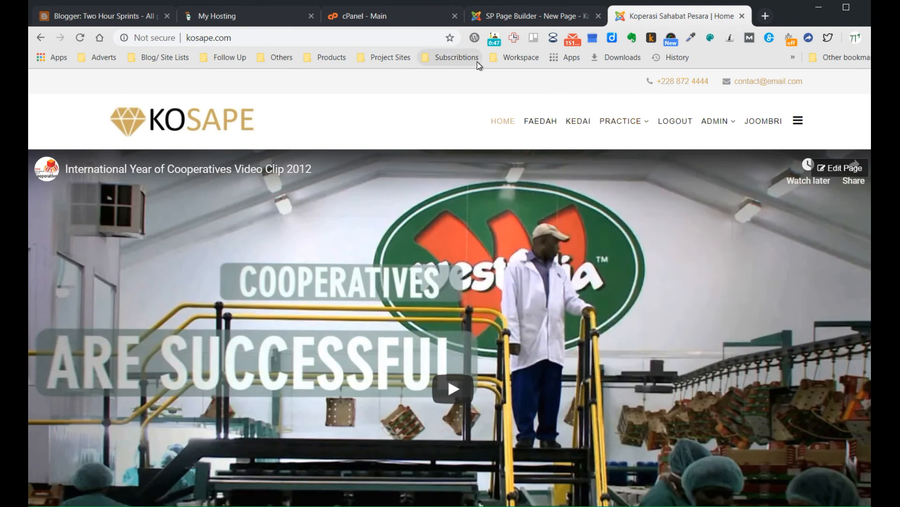
pyautogui.click(497, 18)
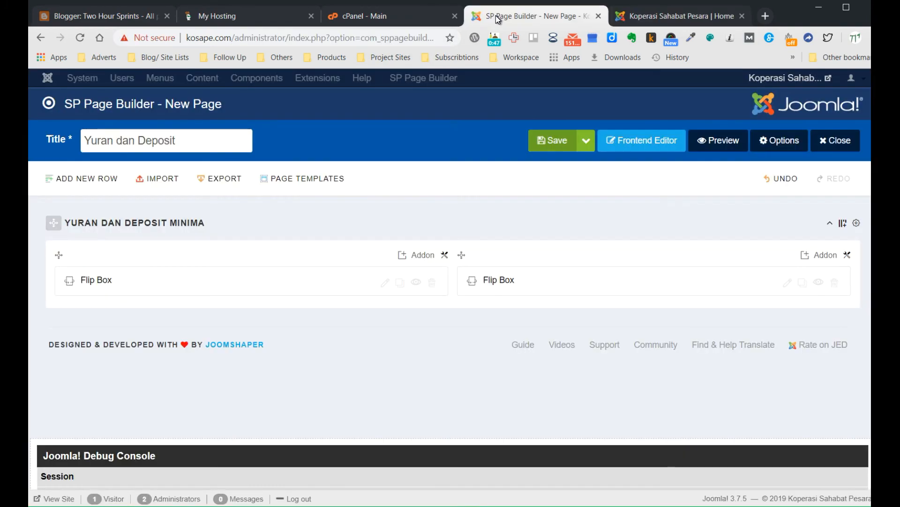
pyautogui.click(825, 141)
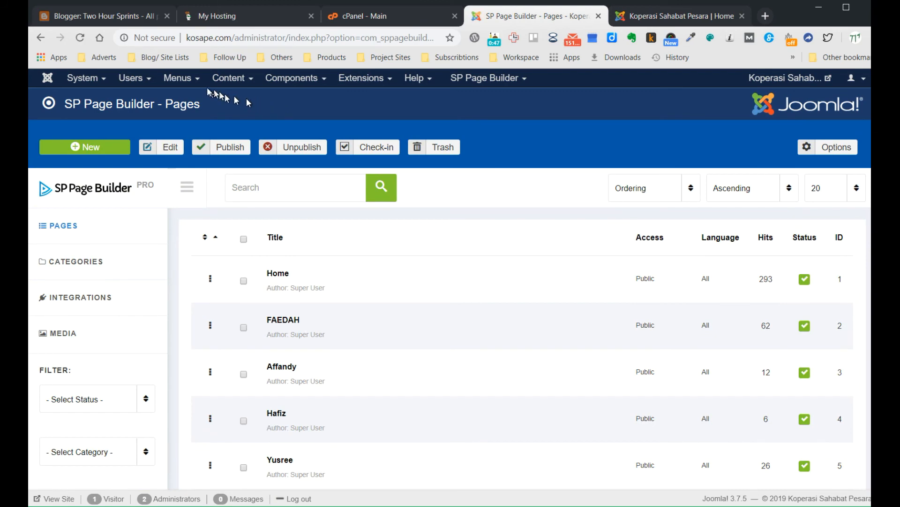
# Start a new Main Menu item and set its menu title to "Yuran".
pyautogui.click(198, 80)
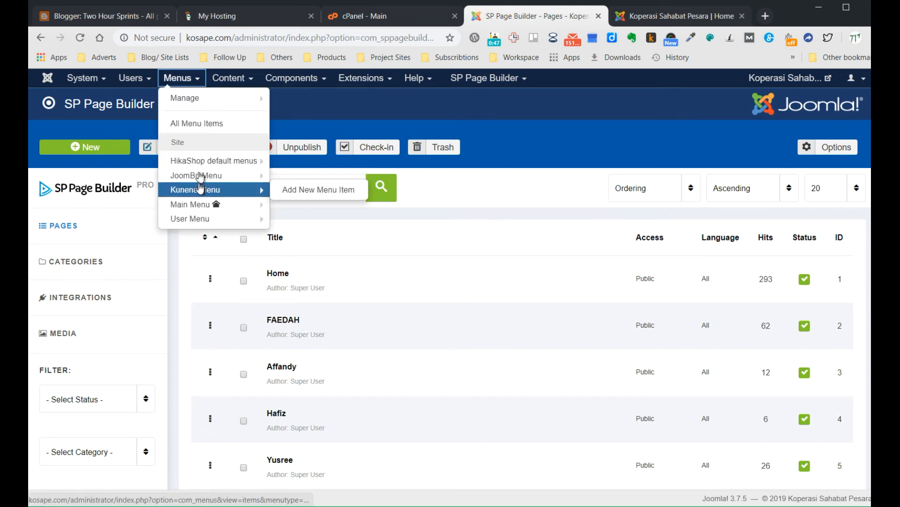
pyautogui.moveTo(208, 204)
pyautogui.click(279, 206)
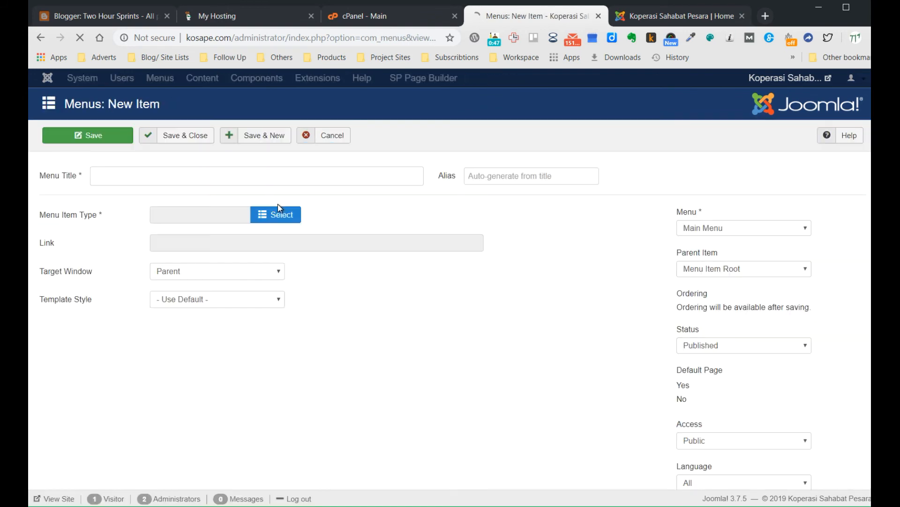
pyautogui.click(281, 175)
pyautogui.write('Yuran')
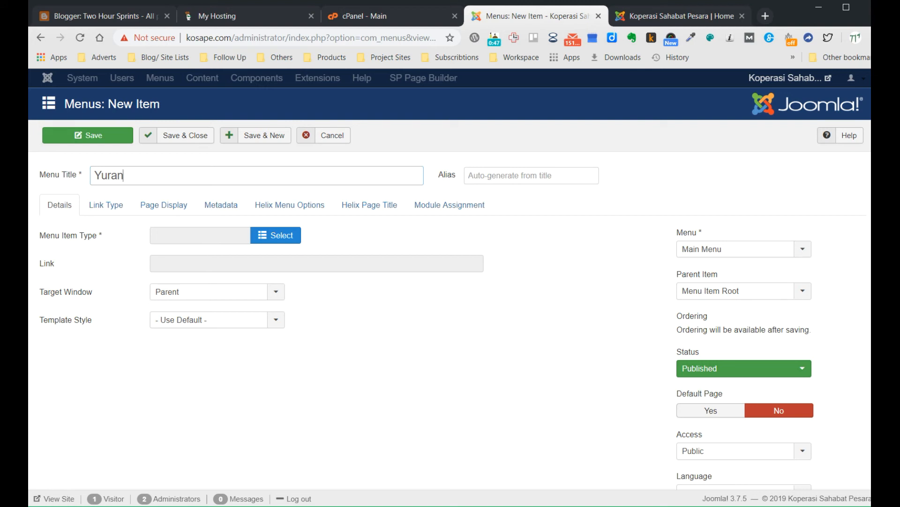
# Set the menu item type to Page from the SP Page Builder group.
pyautogui.click(257, 240)
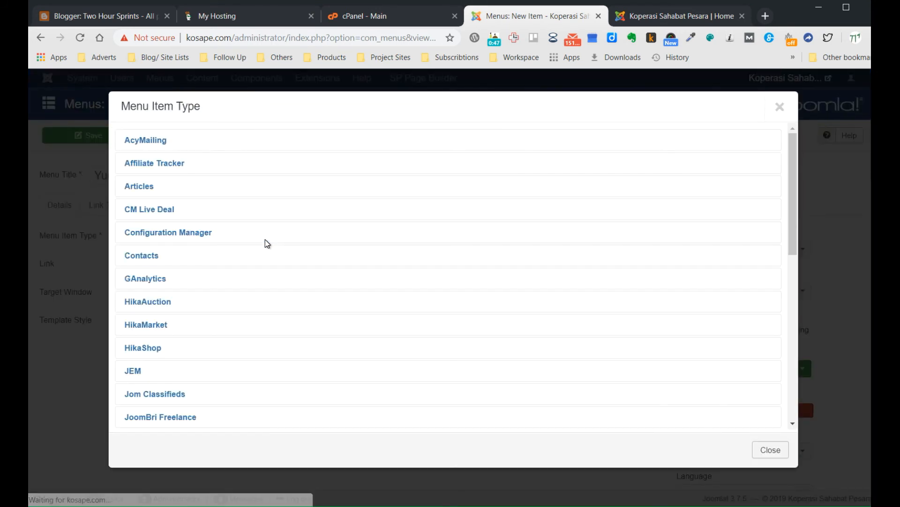
pyautogui.scroll(-5, 225, 303)
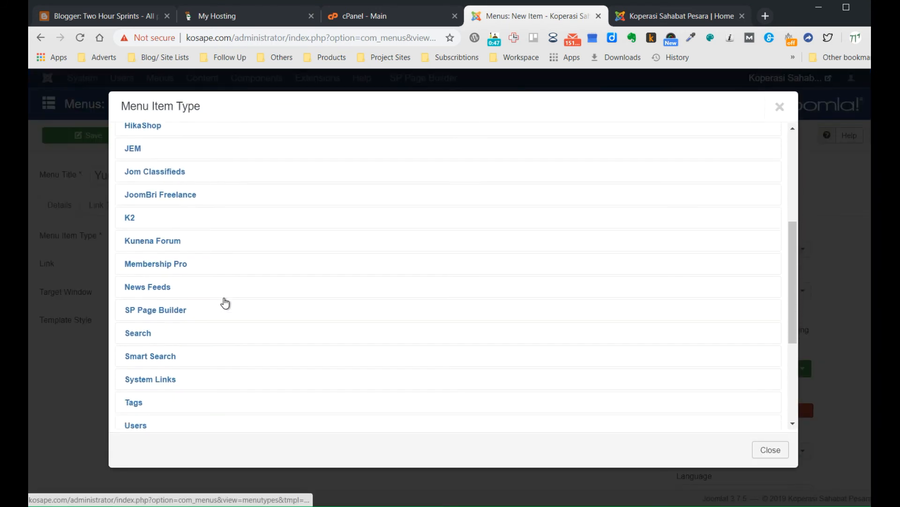
pyautogui.scroll(-1, 225, 302)
pyautogui.click(180, 297)
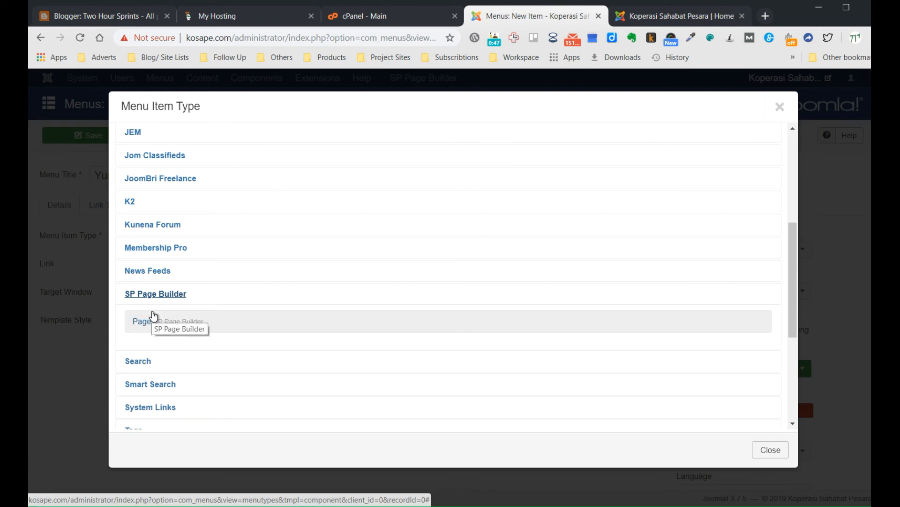
pyautogui.click(153, 256)
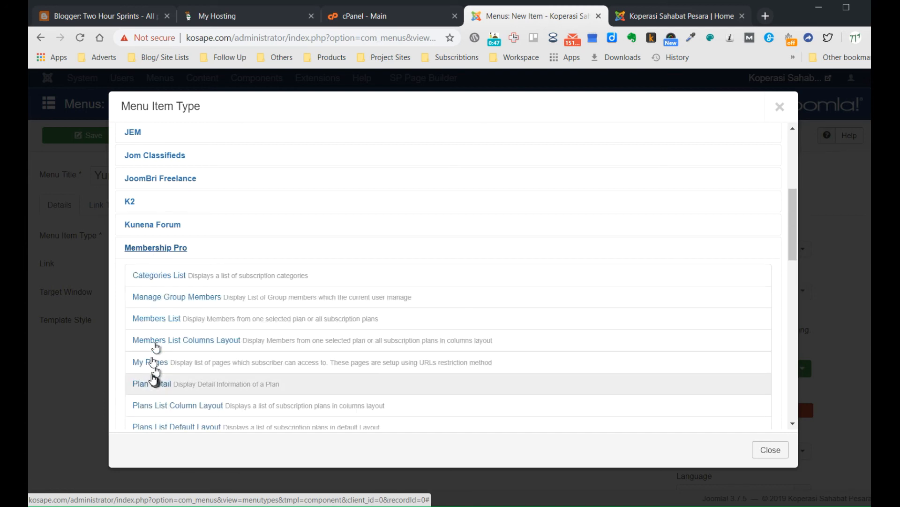
pyautogui.click(162, 248)
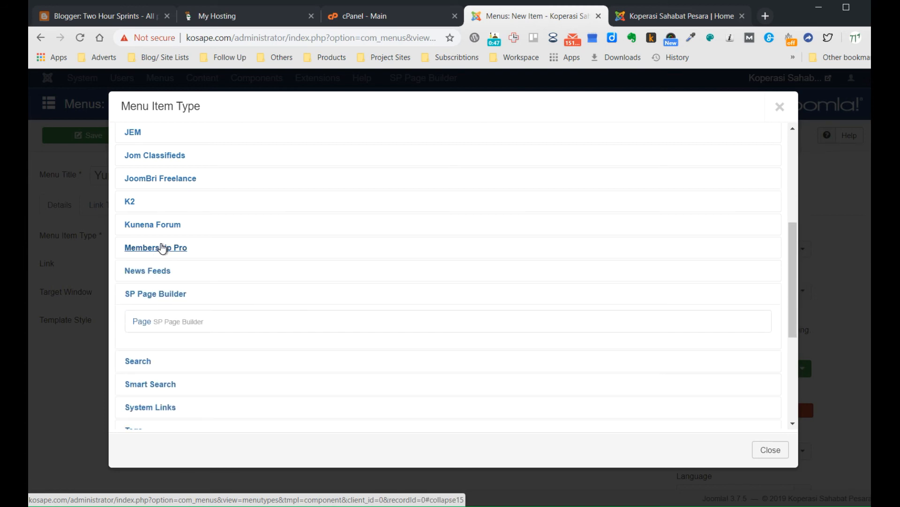
pyautogui.click(169, 178)
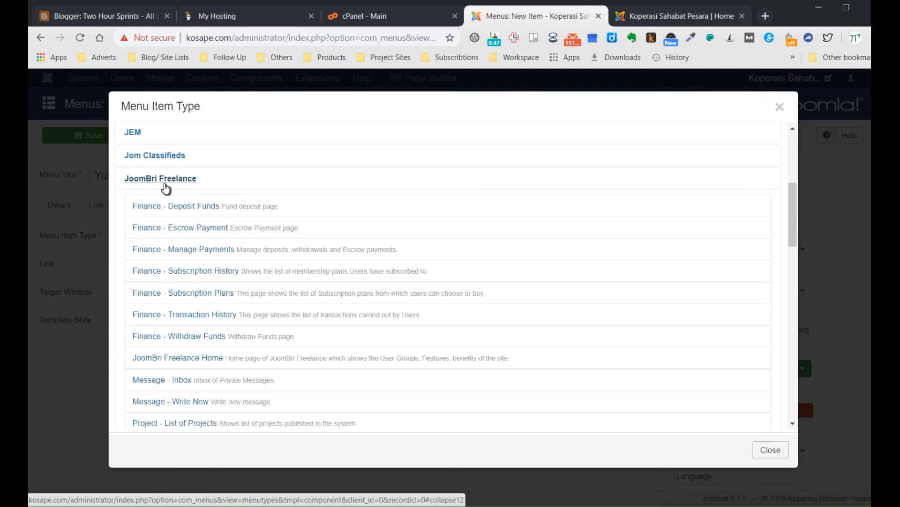
pyautogui.click(167, 184)
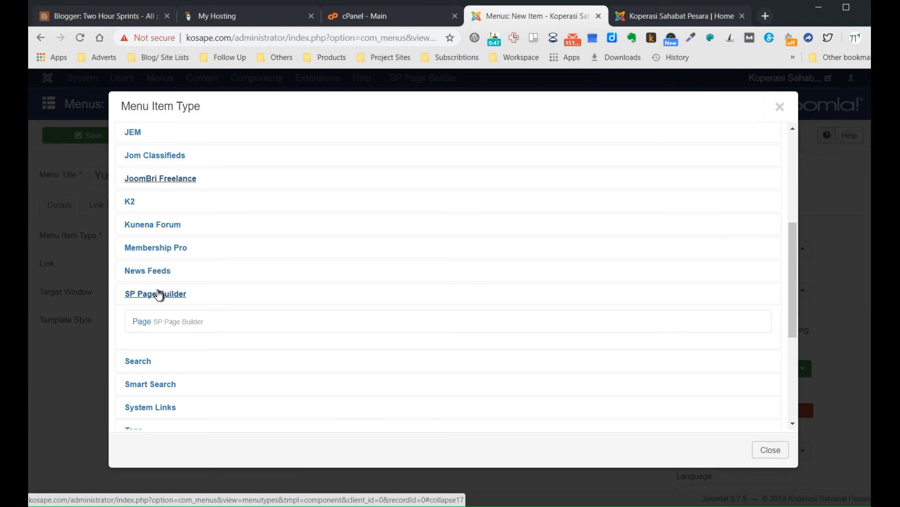
pyautogui.click(142, 322)
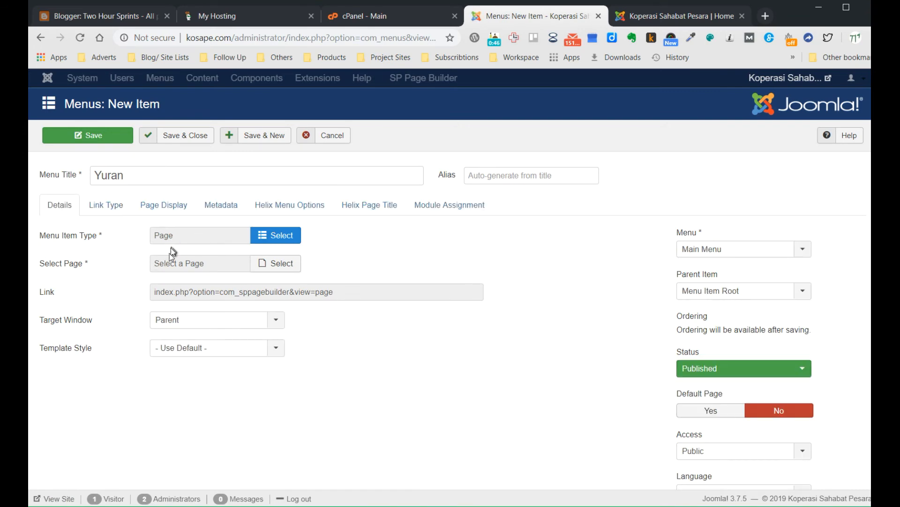
# Choose "Yuran dan Deposit" as the menu item's page and save the item.
pyautogui.click(255, 265)
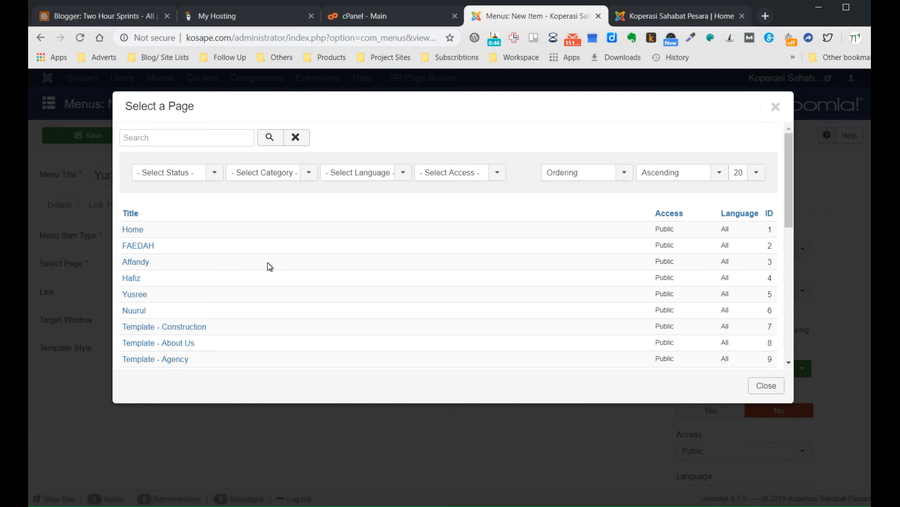
pyautogui.scroll(-7, 267, 262)
pyautogui.click(155, 203)
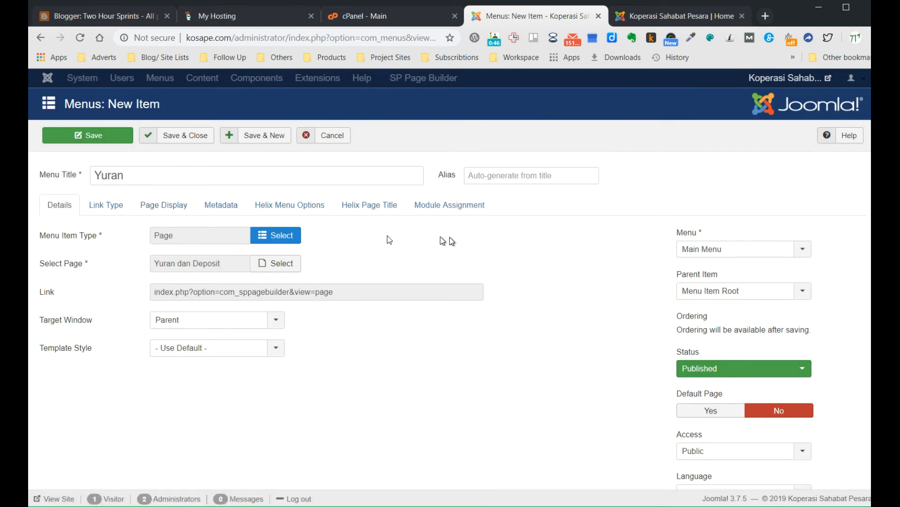
pyautogui.click(111, 139)
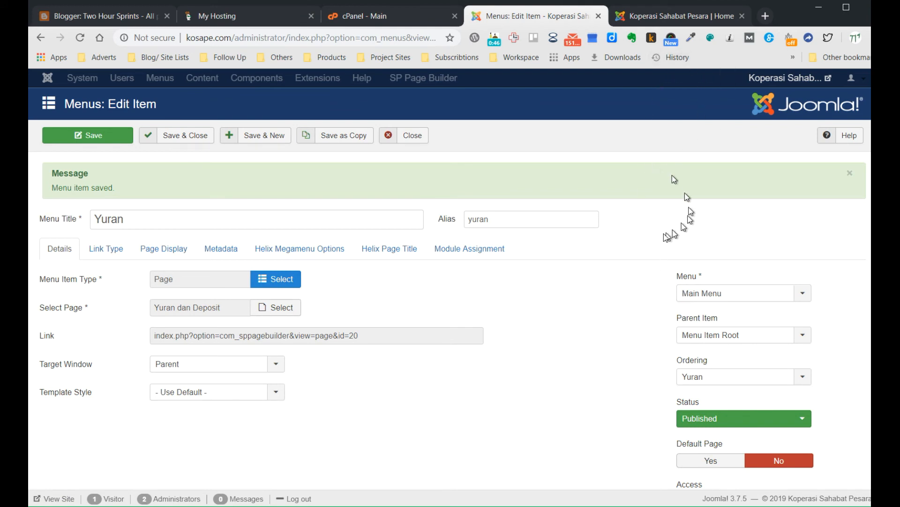
# Order the Yuran menu item after Faedah, then save and close it.
pyautogui.moveTo(690, 321)
pyautogui.click(804, 377)
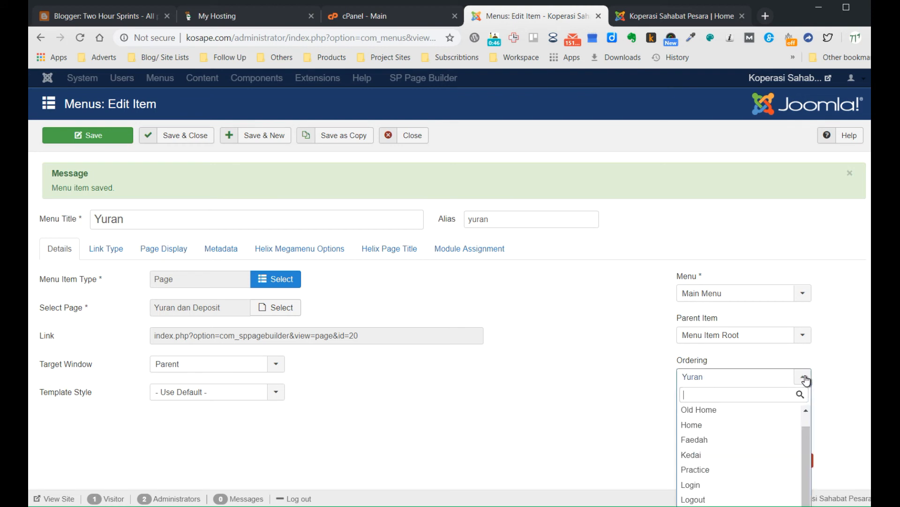
pyautogui.click(754, 451)
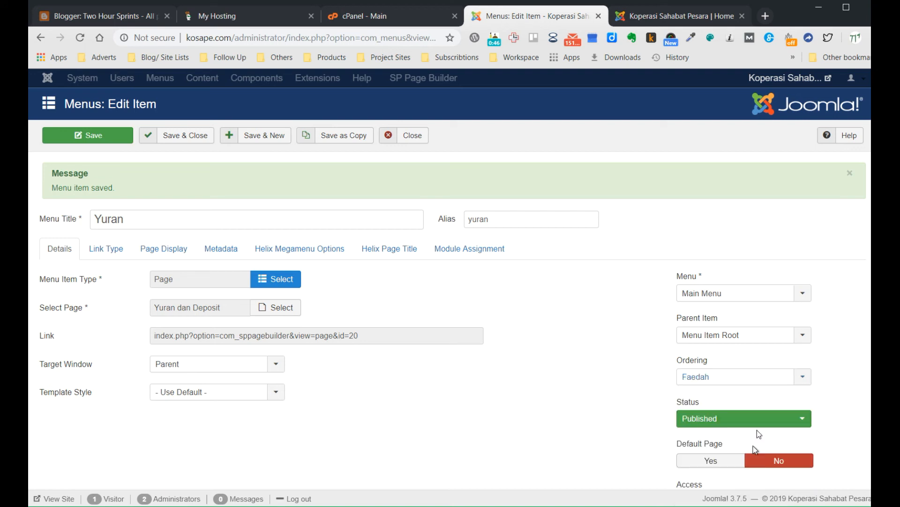
pyautogui.click(802, 377)
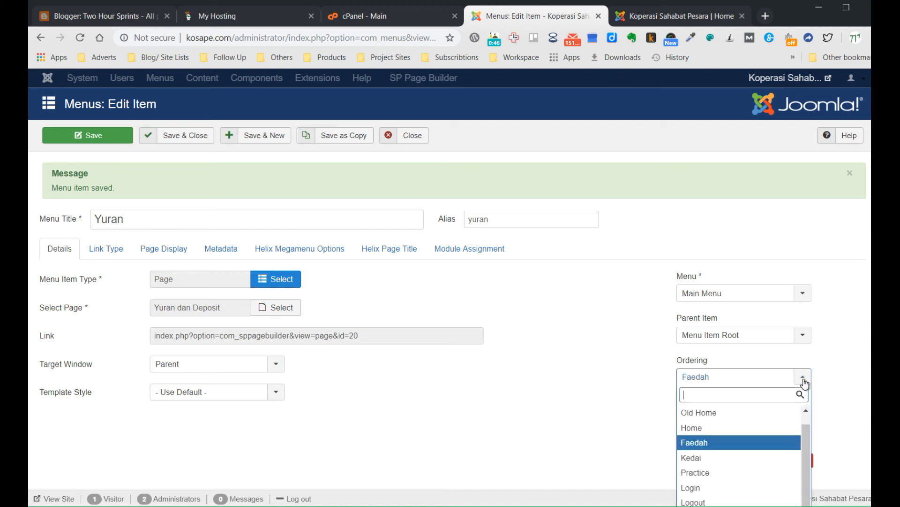
pyautogui.click(755, 447)
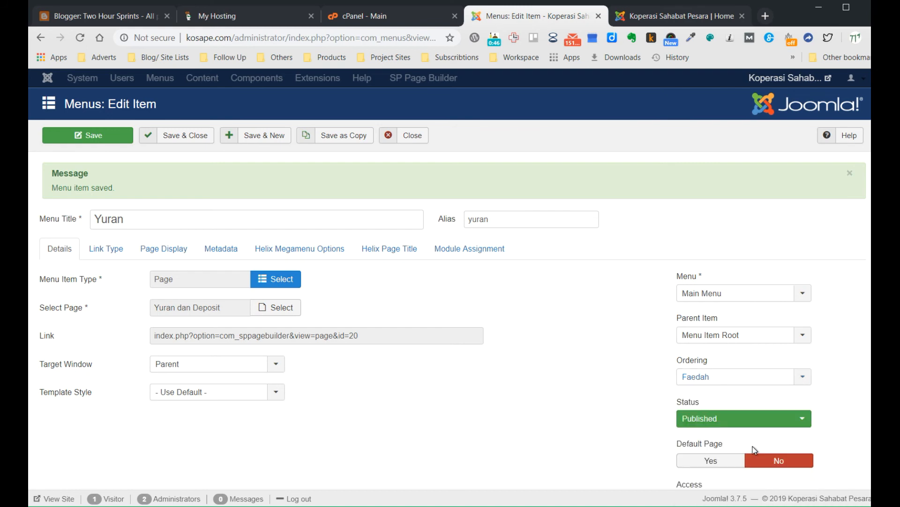
pyautogui.scroll(-5, 577, 445)
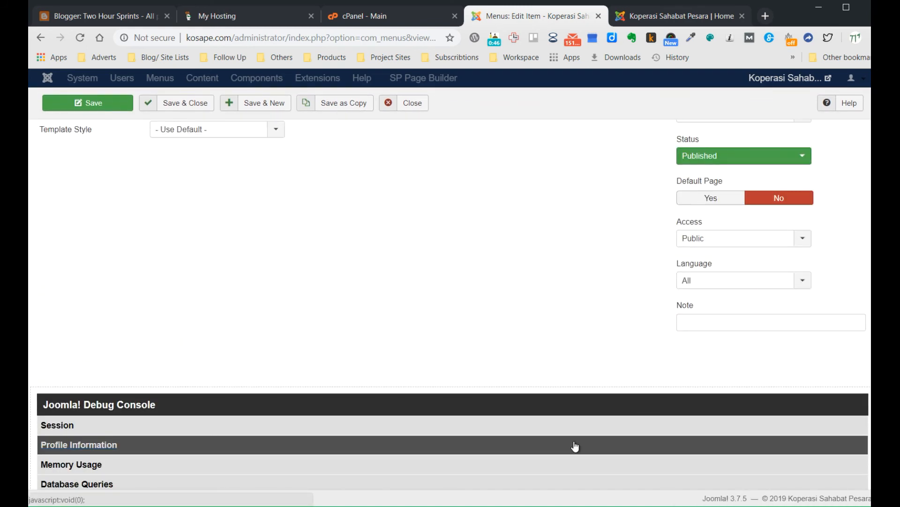
pyautogui.scroll(5, 575, 446)
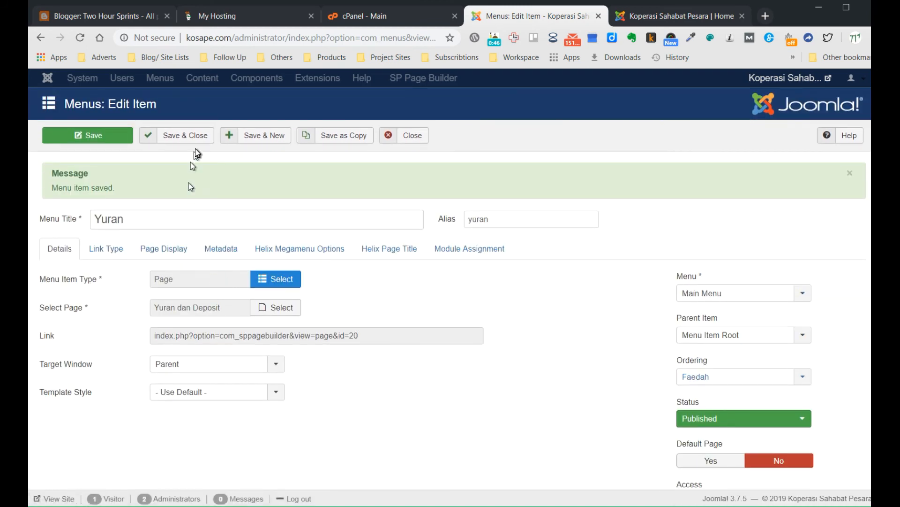
pyautogui.click(194, 138)
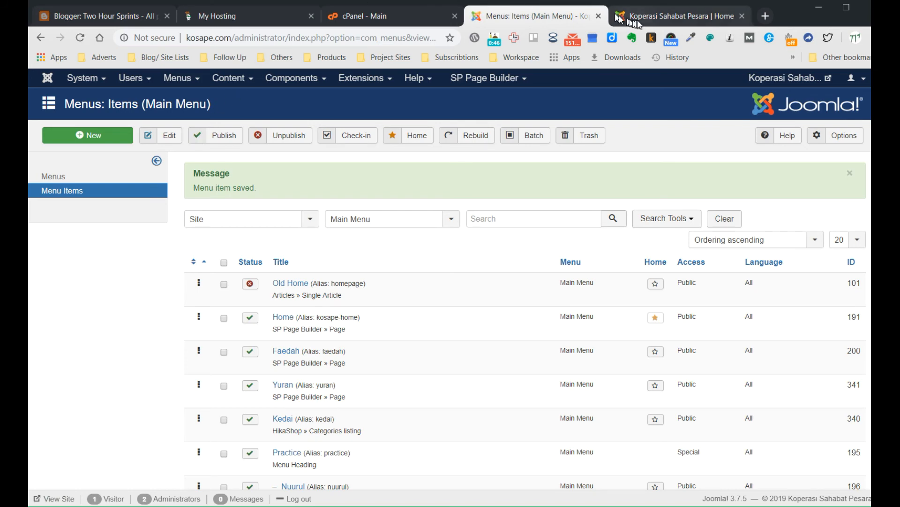
# Reload the live kosape.com site, open its Yuran page and flip both the YURAN and DEPOSIT boxes to check them.
pyautogui.click(640, 22)
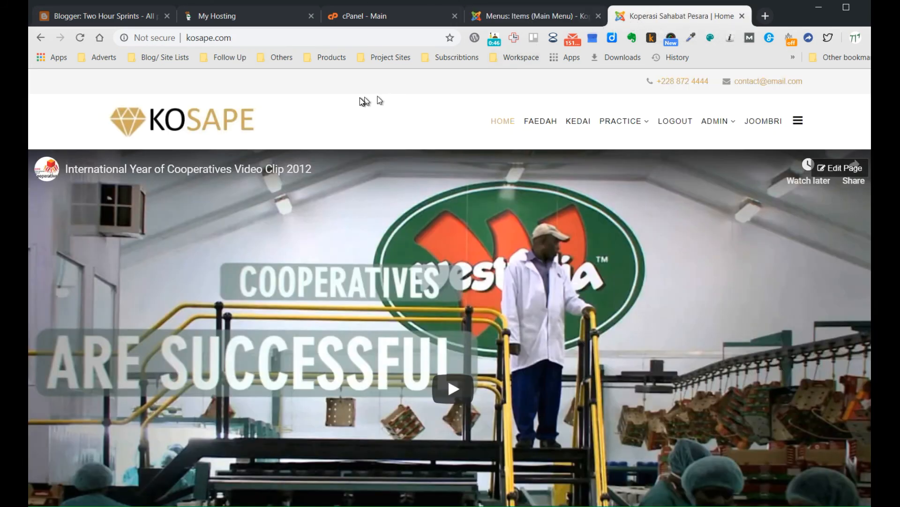
pyautogui.click(81, 37)
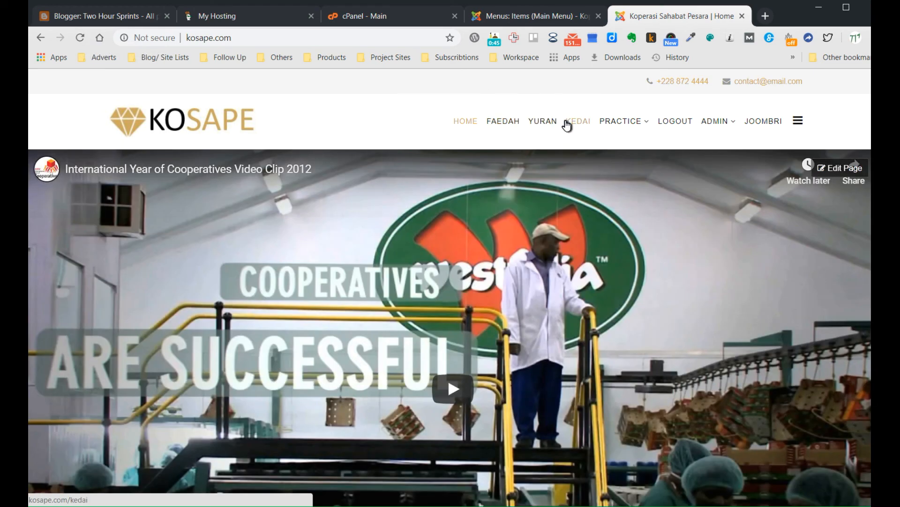
pyautogui.click(548, 123)
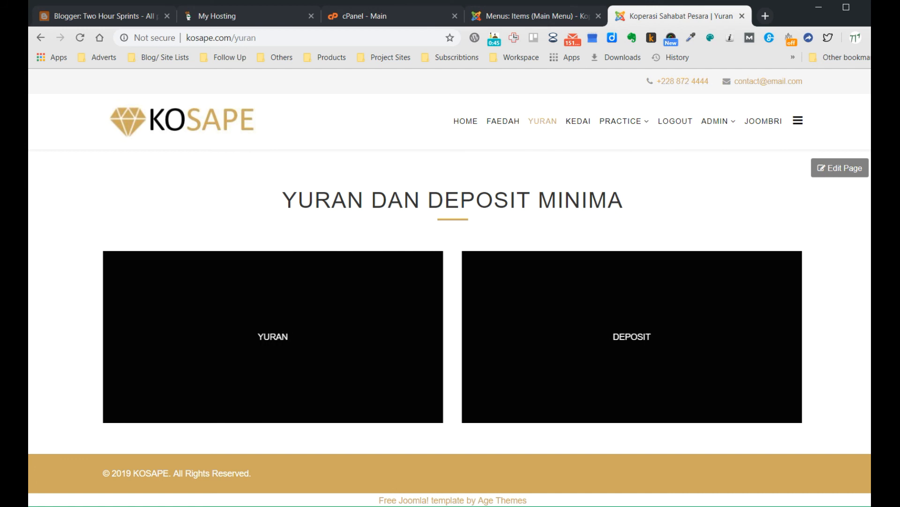
pyautogui.click(273, 337)
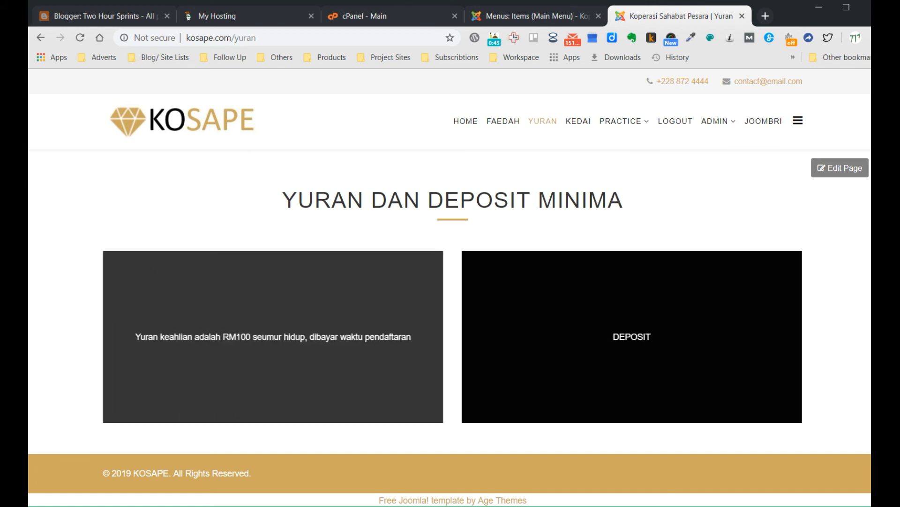
pyautogui.click(514, 325)
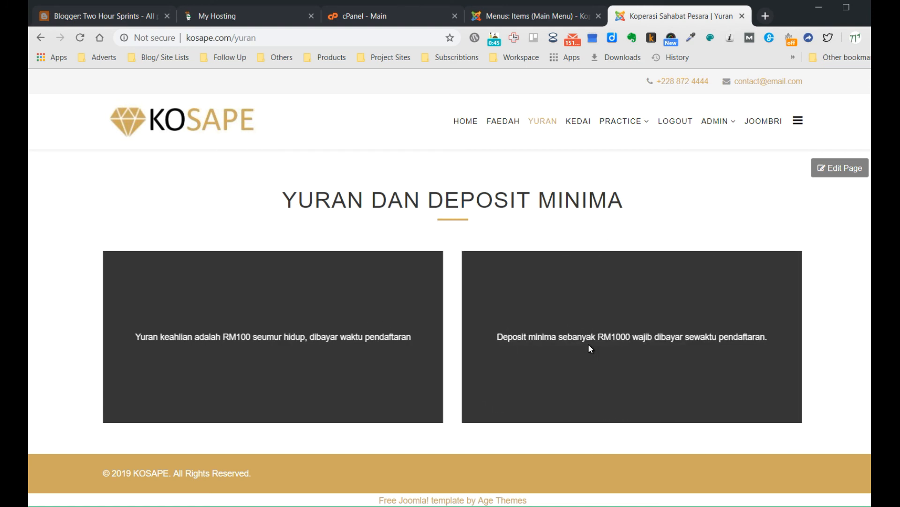
pyautogui.click(589, 344)
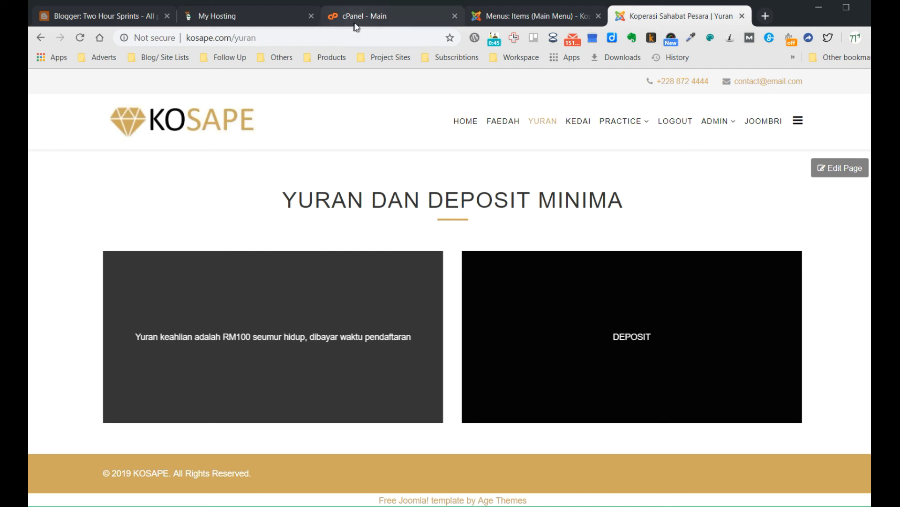
# Check the Yuran page's address on the live site and go back to the kosape.com home page.
pyautogui.click(491, 22)
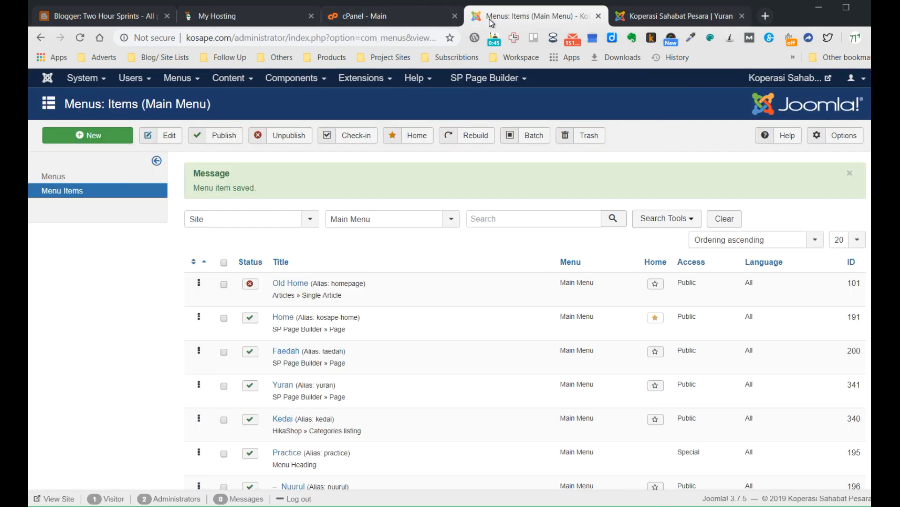
pyautogui.click(623, 17)
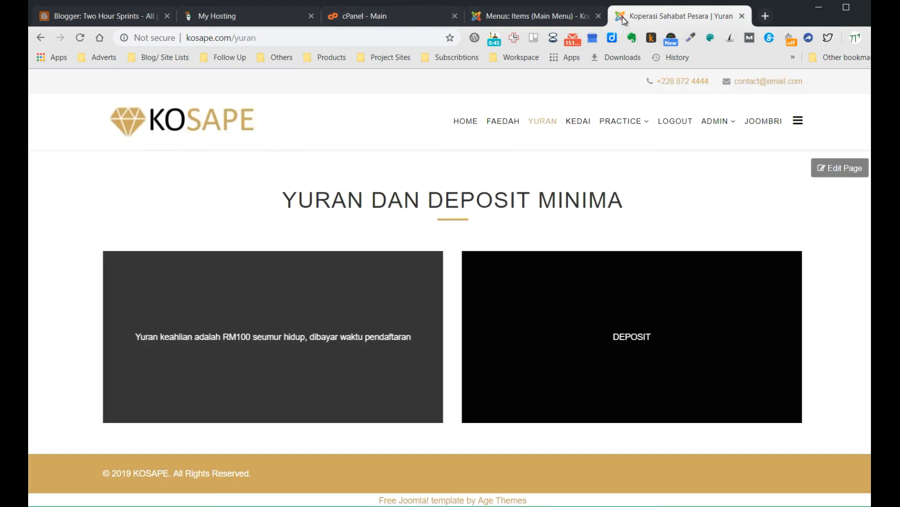
pyautogui.click(257, 37)
pyautogui.click(257, 38)
pyautogui.press('Return')
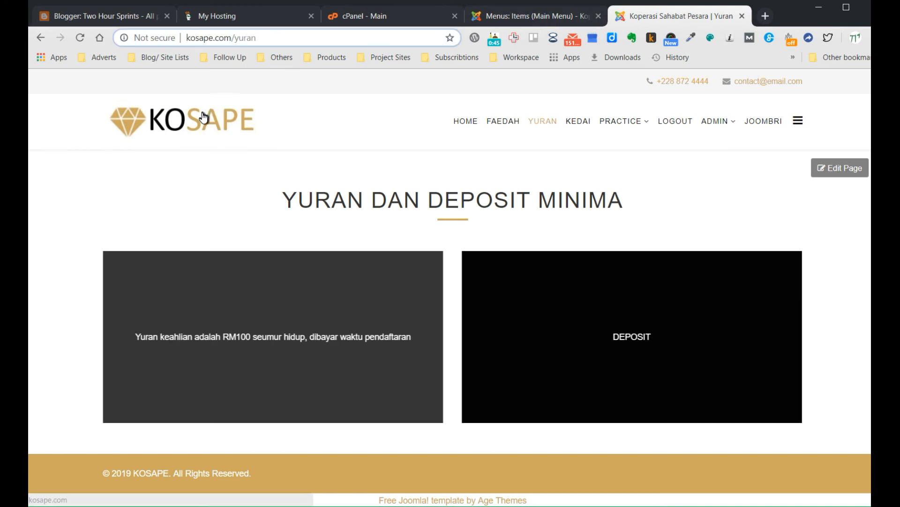
pyautogui.click(203, 114)
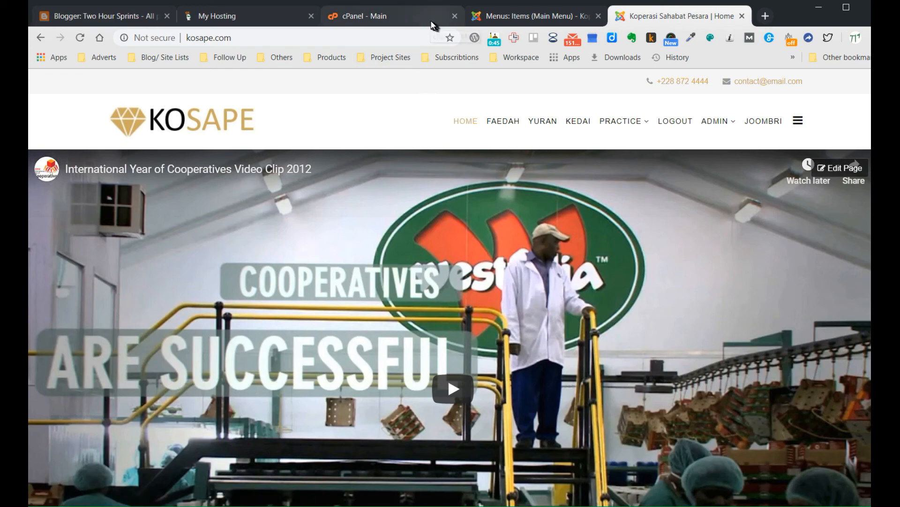
# Make the Yuran menu item the site's default home page and reopen the live site's home page to check it.
pyautogui.click(512, 16)
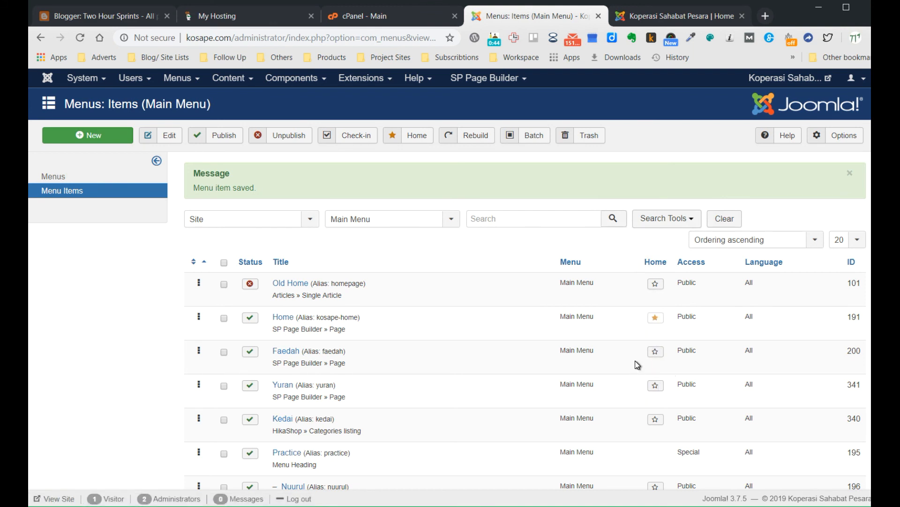
pyautogui.click(656, 386)
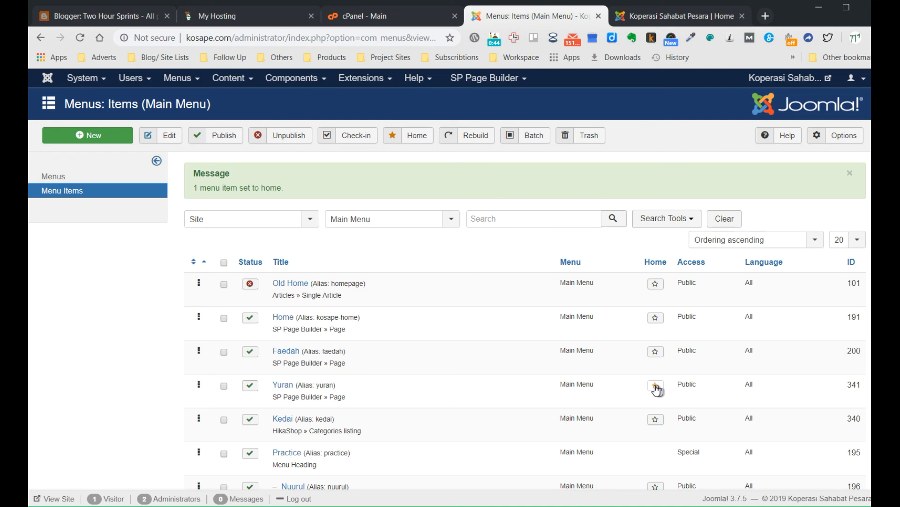
pyautogui.click(651, 19)
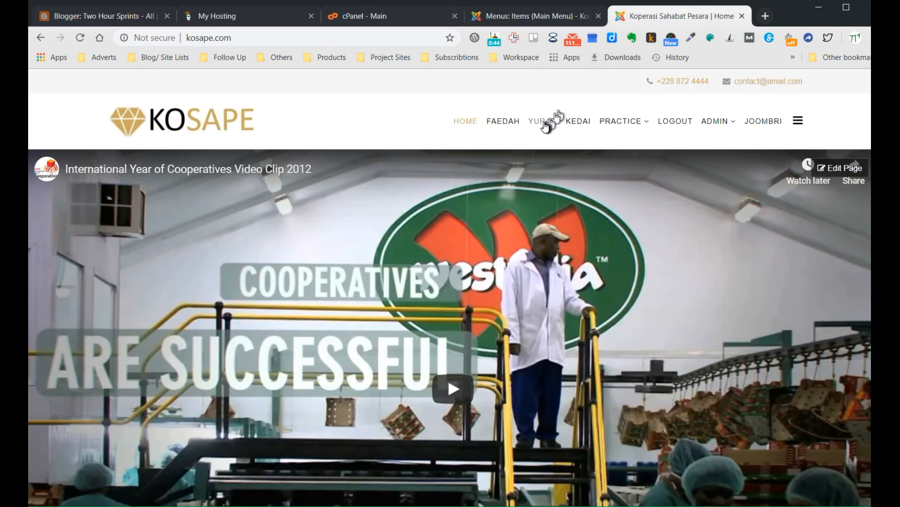
pyautogui.click(224, 123)
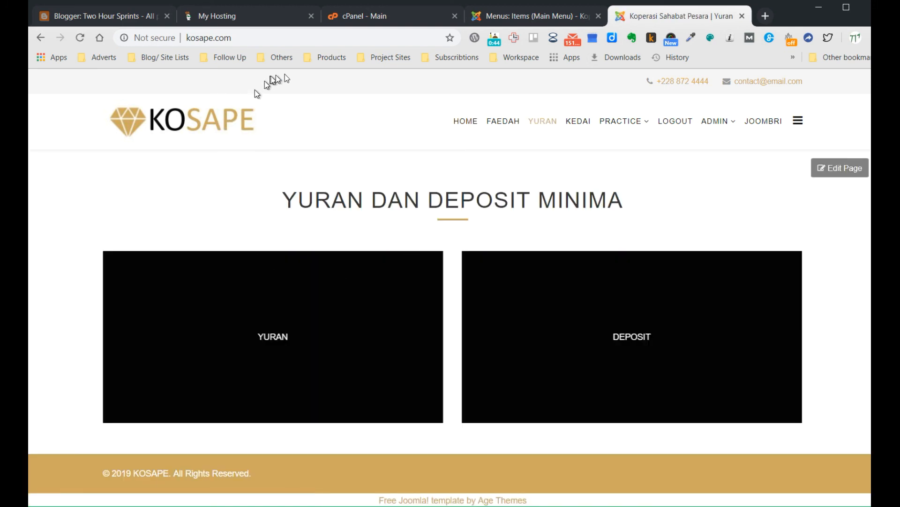
# Close the live site and reopen kosape.com in a new browser tab to check which page loads as home.
pyautogui.click(743, 16)
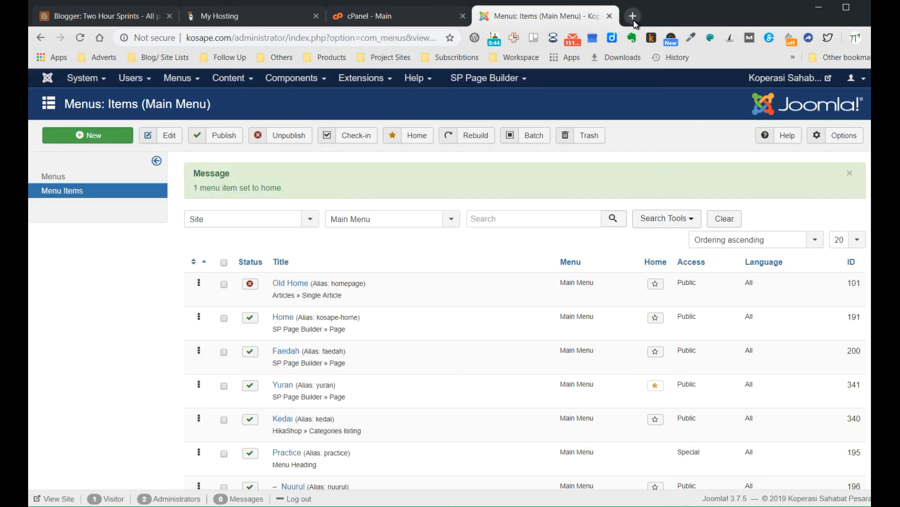
pyautogui.click(633, 17)
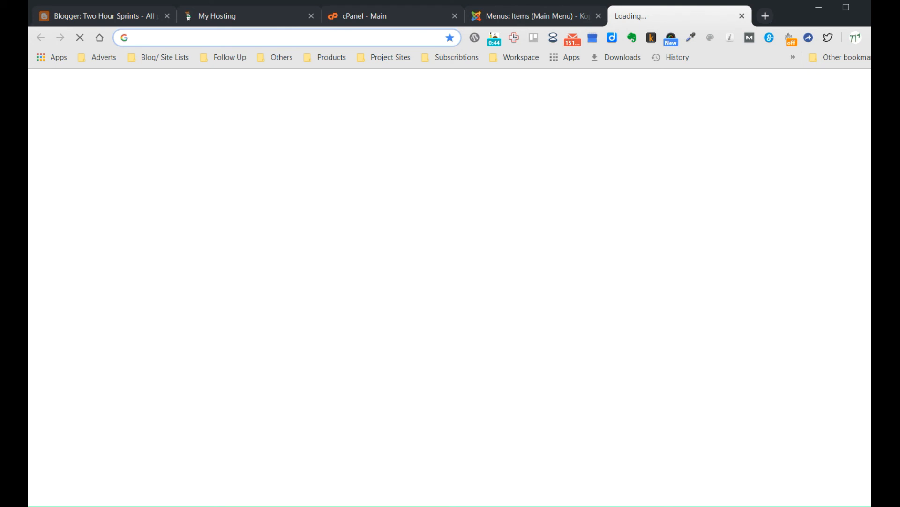
pyautogui.write('kosape.co')
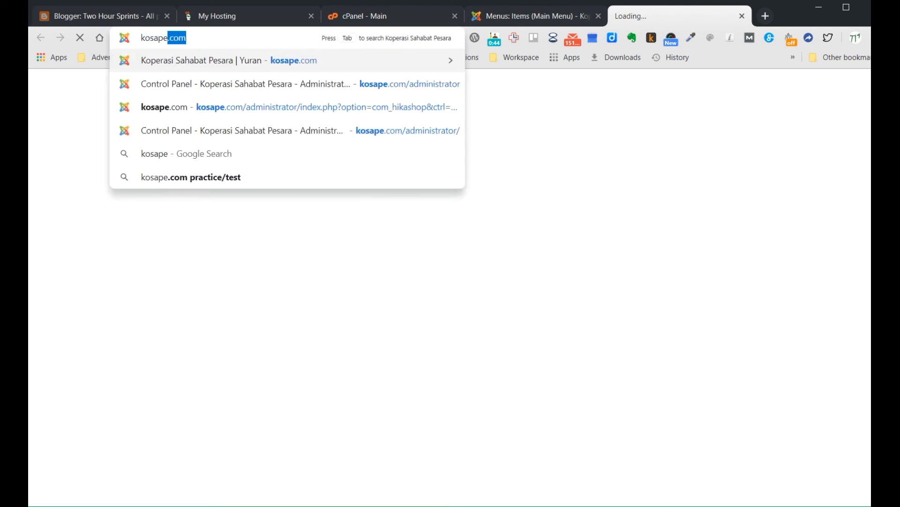
pyautogui.write('m')
pyautogui.press('Return')
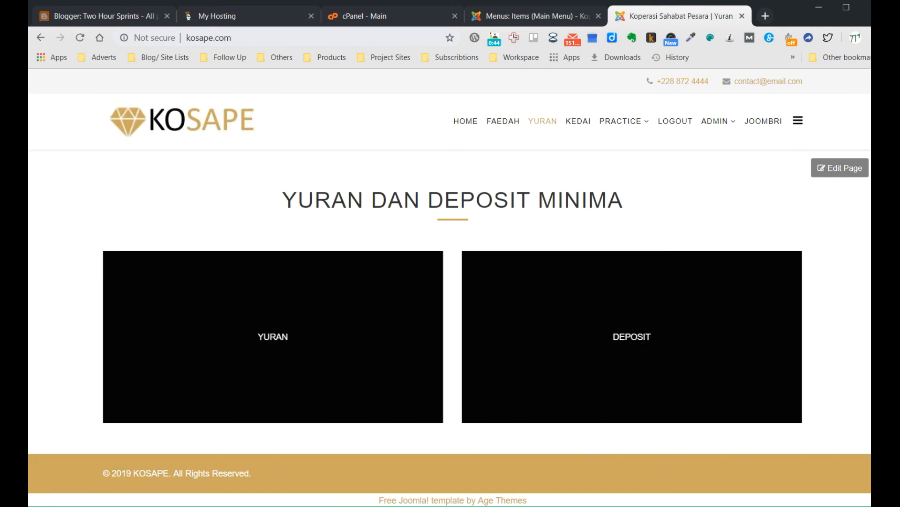
# Open the Home page from the live site's navigation and view it.
pyautogui.click(469, 121)
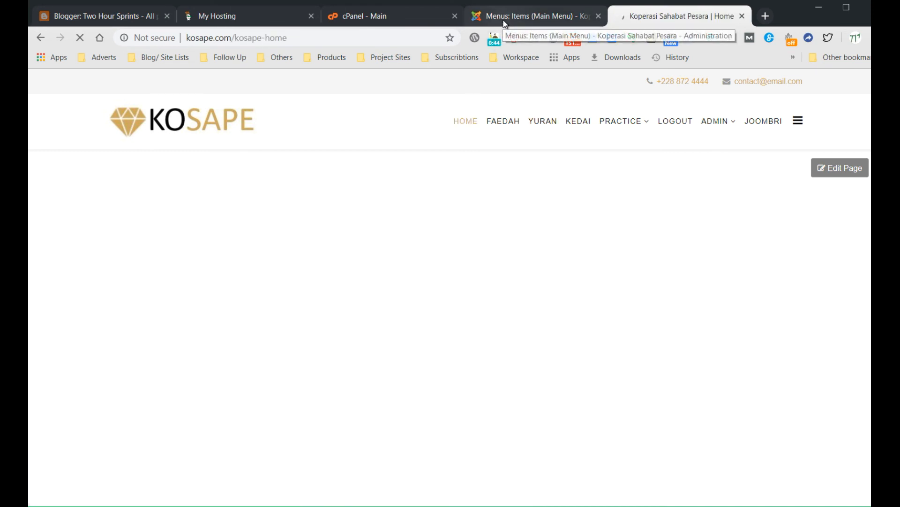
pyautogui.click(504, 21)
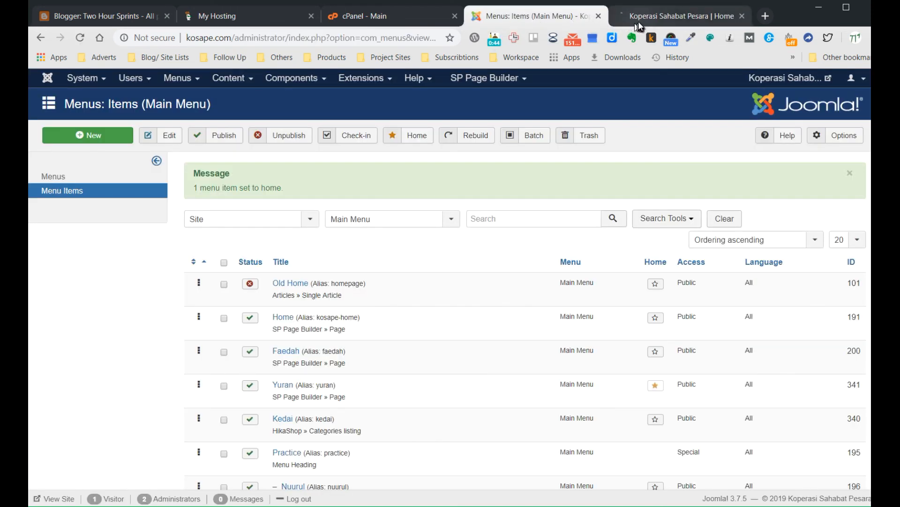
pyautogui.click(639, 19)
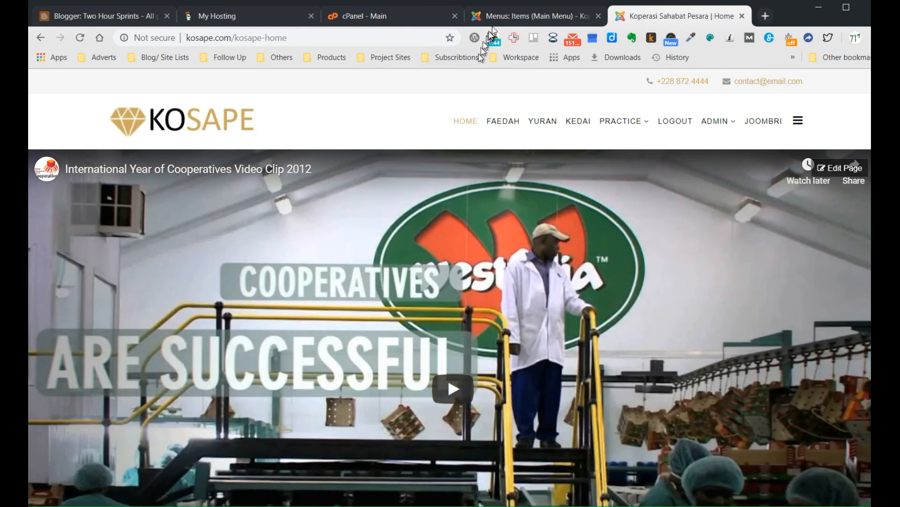
# Make the Home menu item (alias kosape-home) the site's default home page again and view the list of available menus.
pyautogui.click(507, 14)
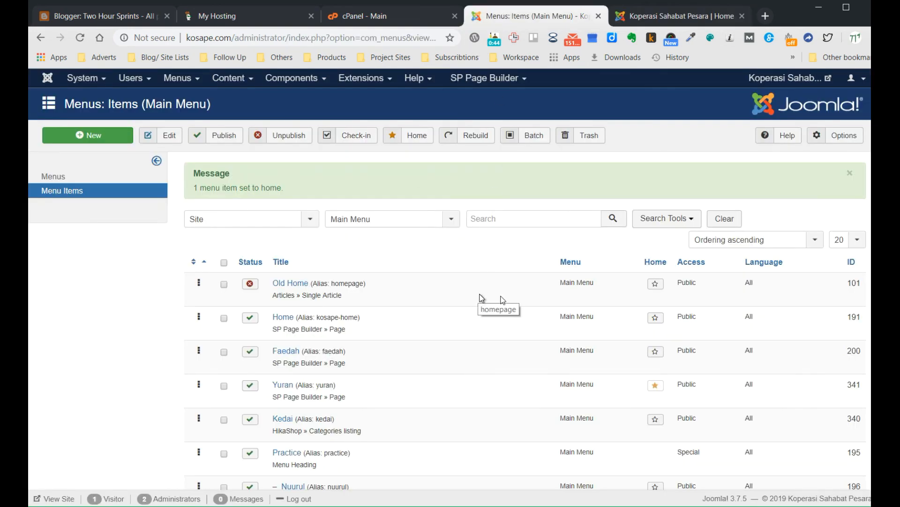
pyautogui.click(656, 319)
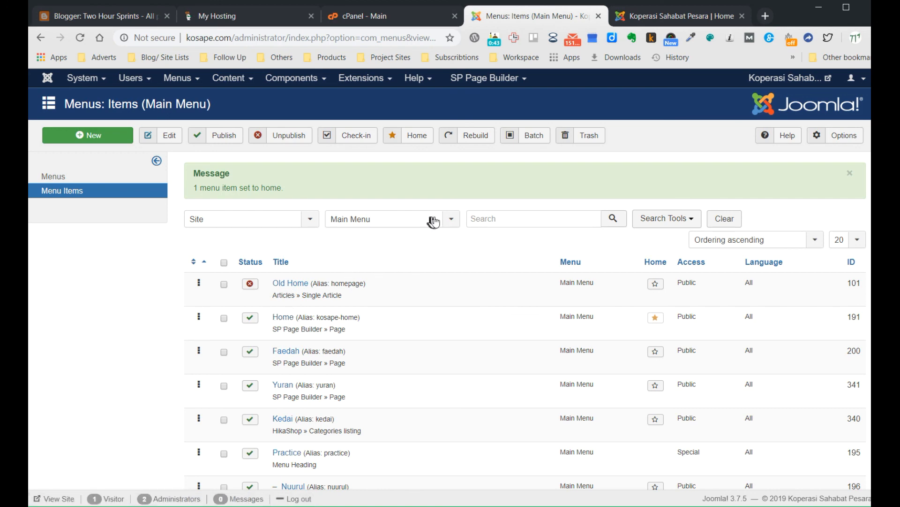
pyautogui.click(450, 220)
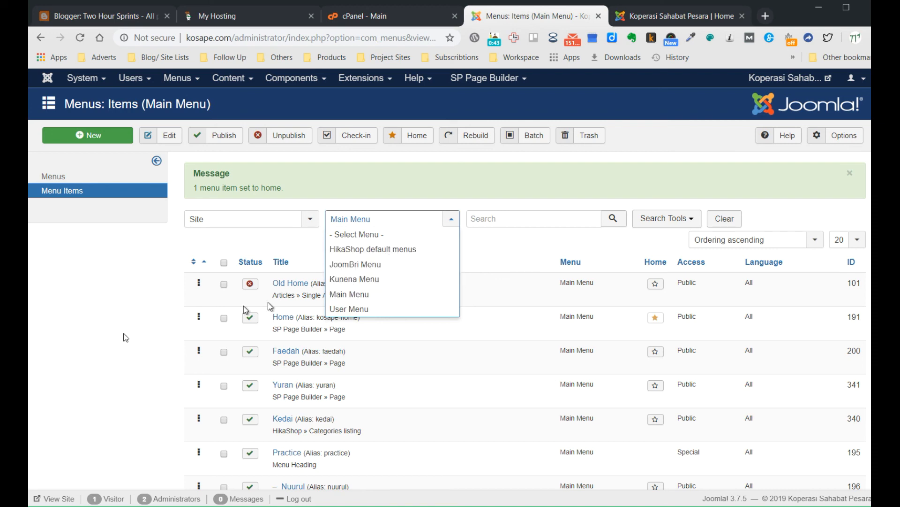
pyautogui.click(77, 343)
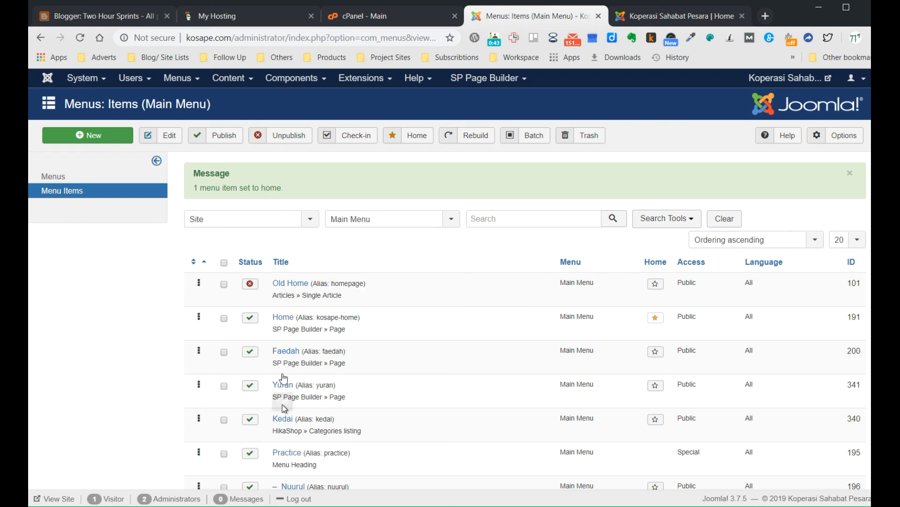
# Compare the live site's navigation with the Main Menu items, checking the entries under Practice and Admin.
pyautogui.click(646, 17)
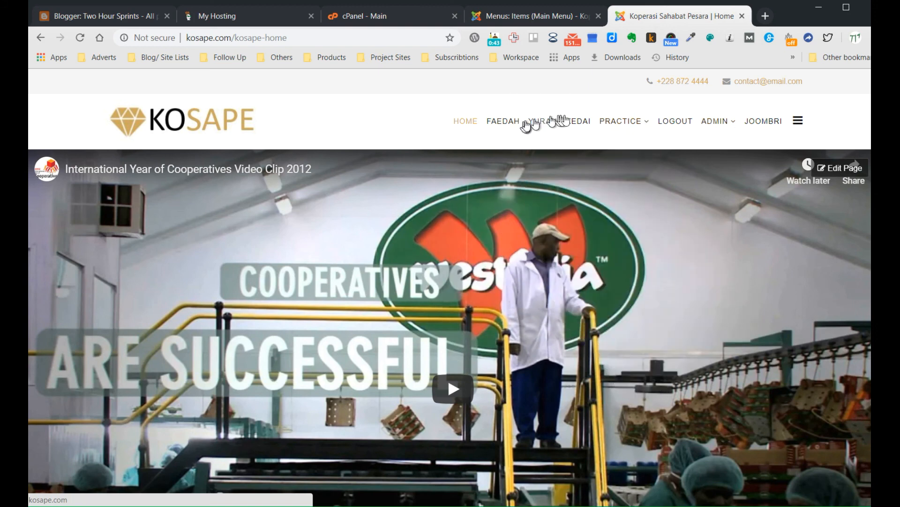
pyautogui.moveTo(614, 124)
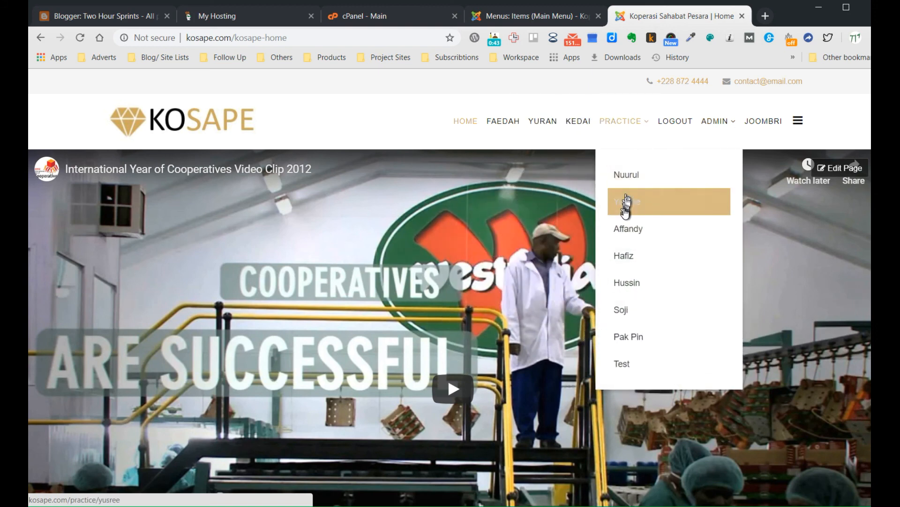
pyautogui.click(526, 16)
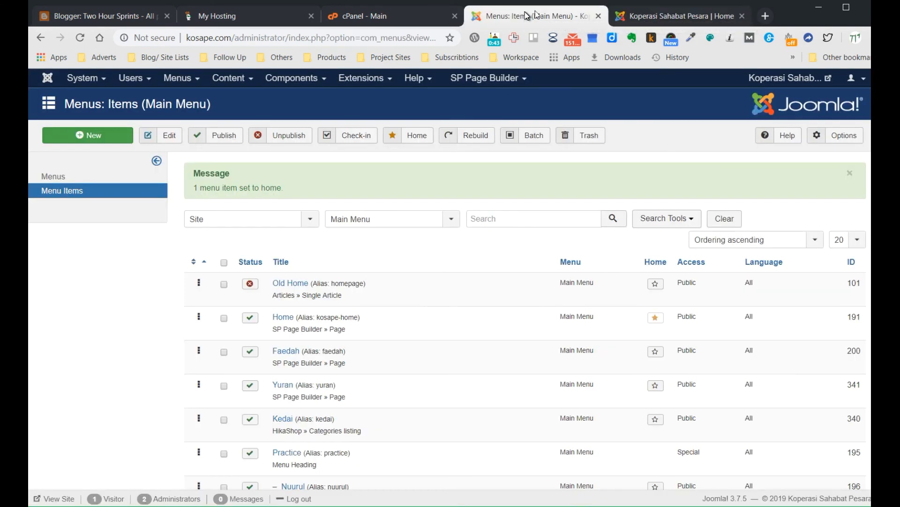
pyautogui.click(633, 16)
pyautogui.moveTo(637, 109)
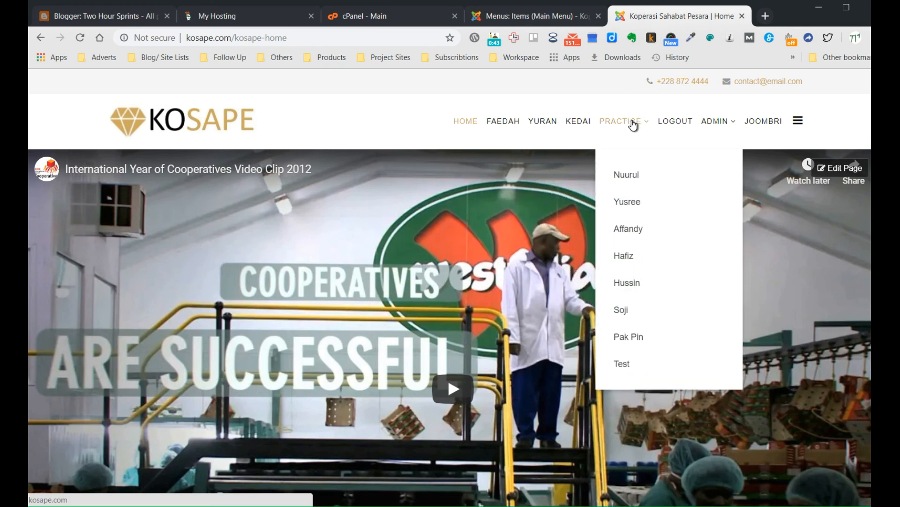
pyautogui.moveTo(717, 123)
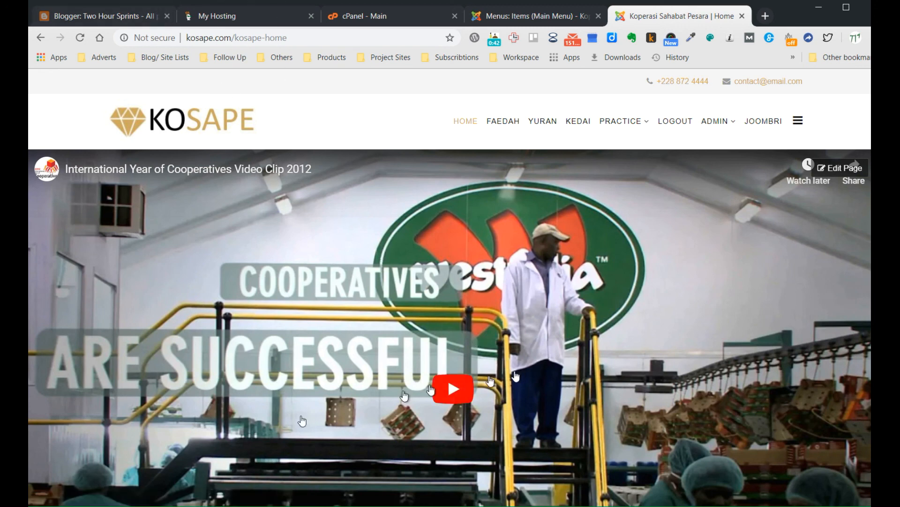
pyautogui.click(209, 505)
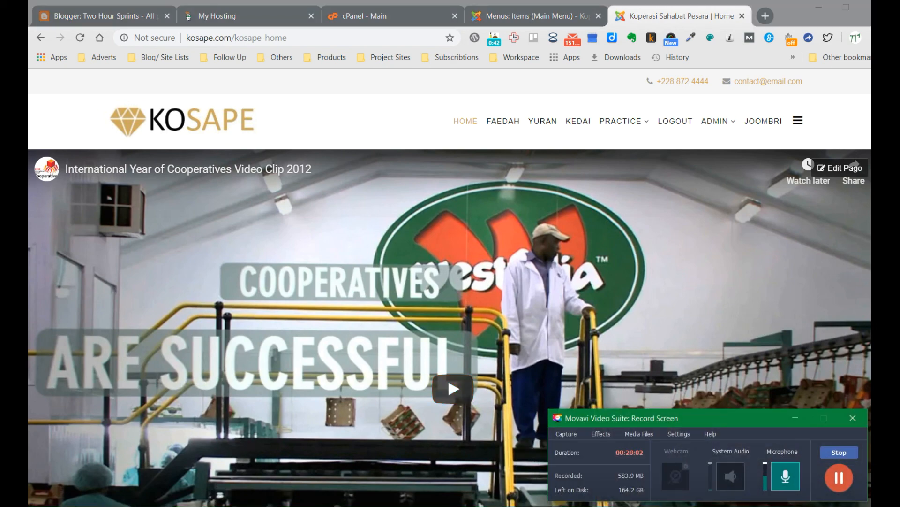